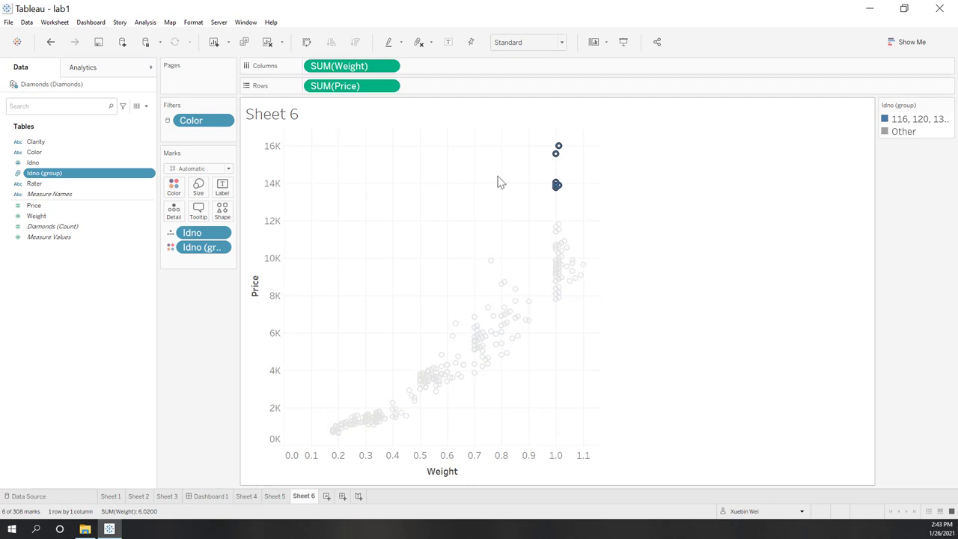
- Rename the Idno group field to "big" and color the scatter plot's marks by it
right_click(46, 177)
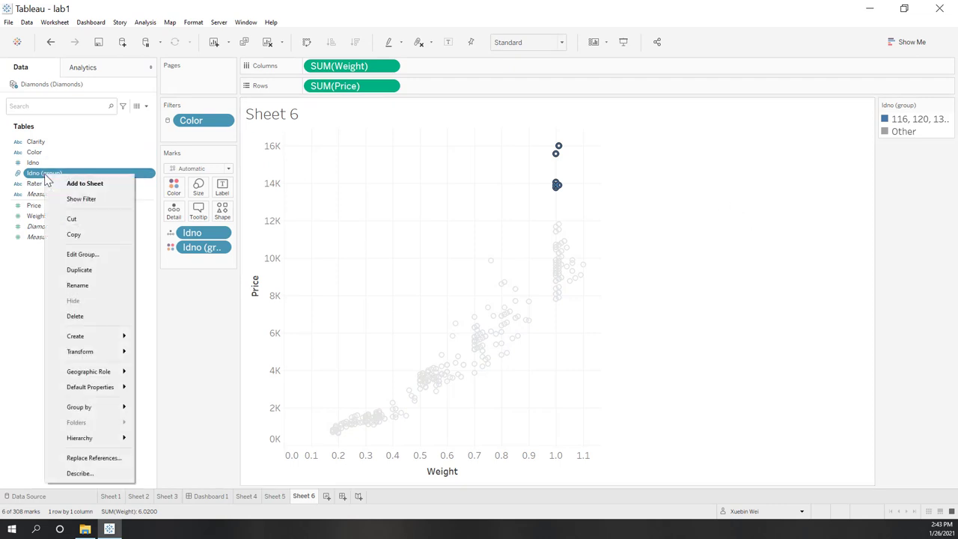
click(97, 291)
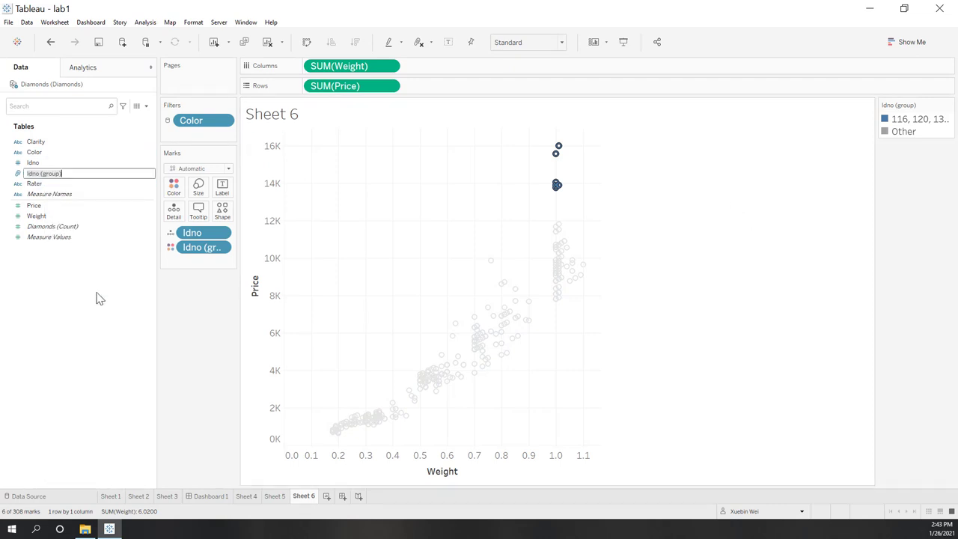
text(big)
key(Return)
key(Escape)
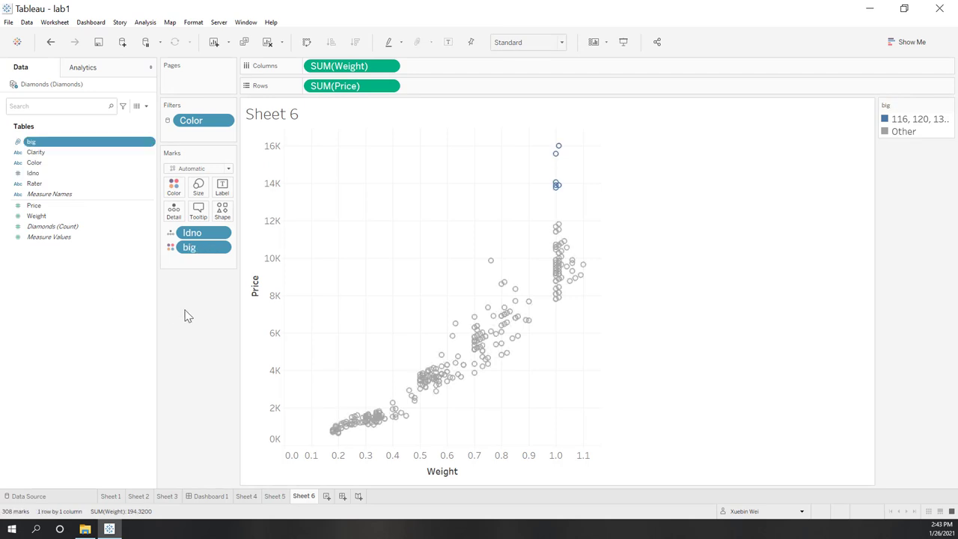
drag(53, 142, 179, 187)
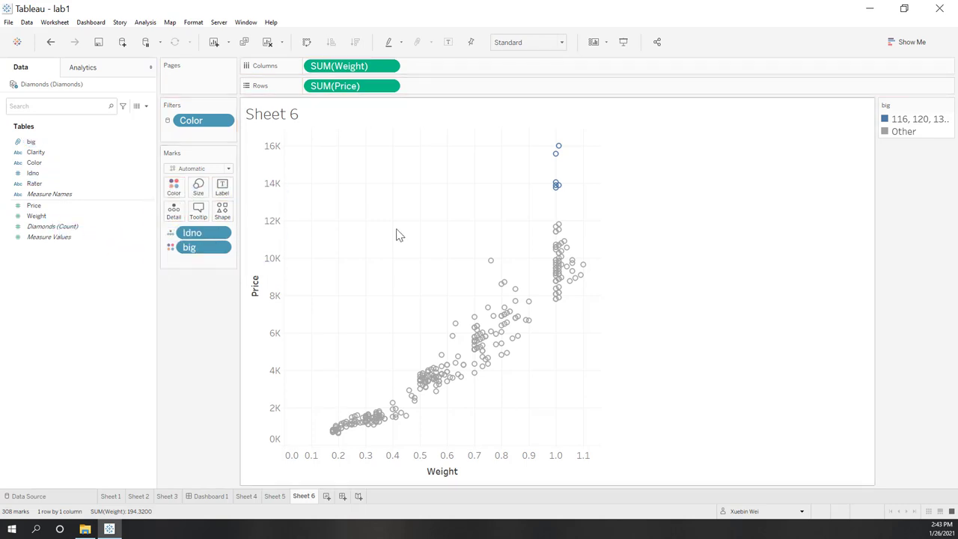
mouse_move(554, 146)
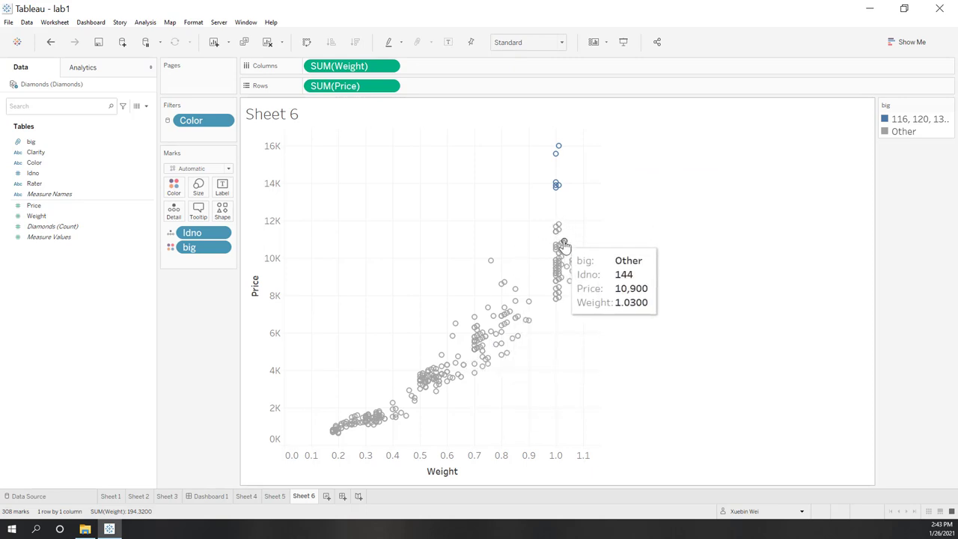
- Remove the "big" group from the marks and delete the field from the data source
drag(182, 250, 113, 296)
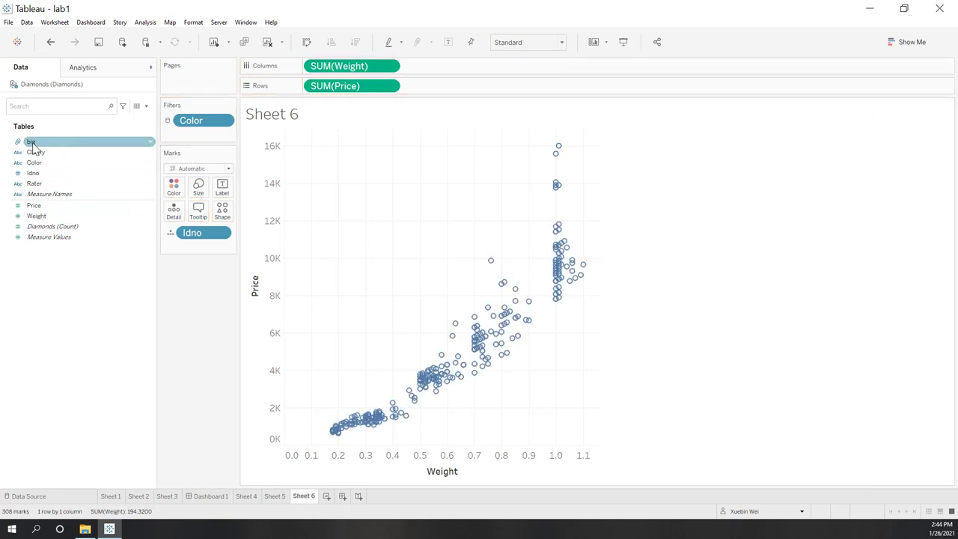
right_click(34, 149)
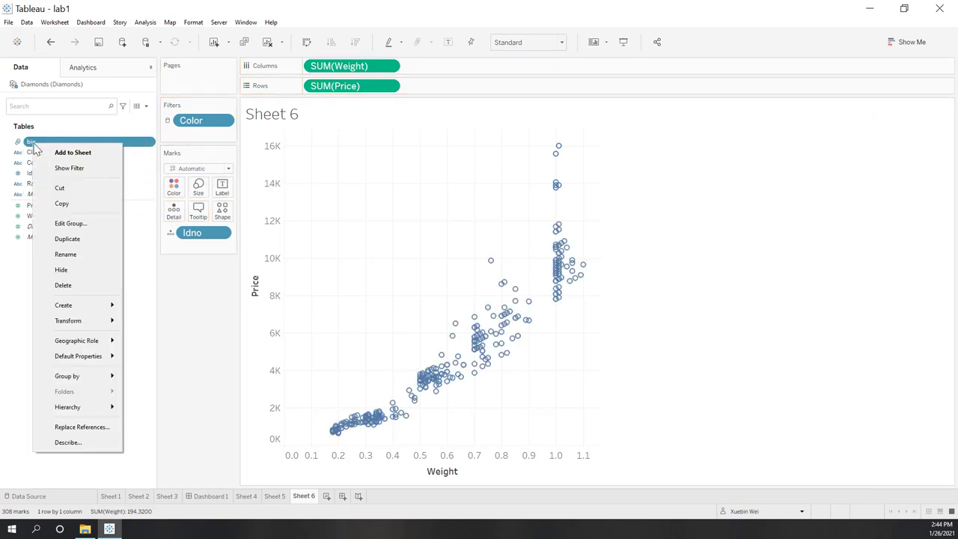
click(46, 285)
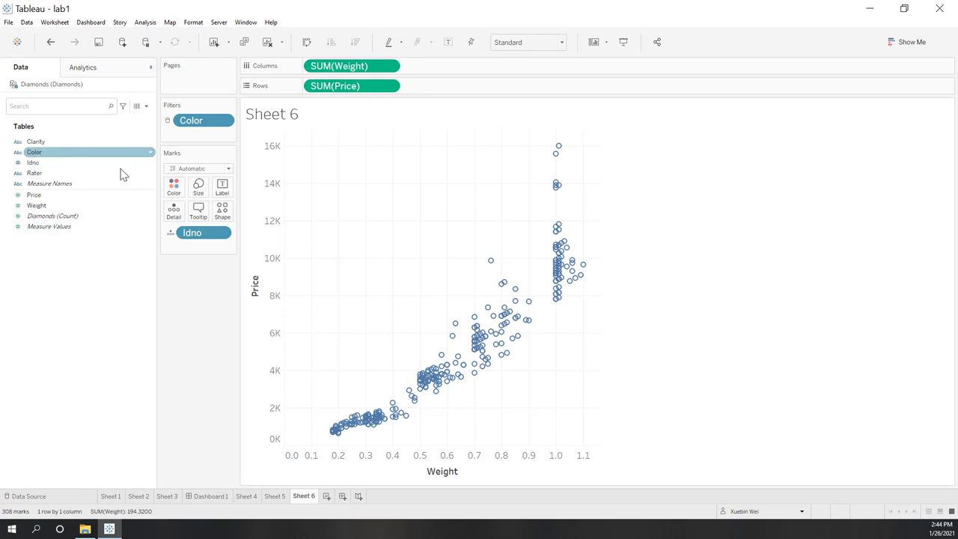
click(34, 162)
right_click(35, 164)
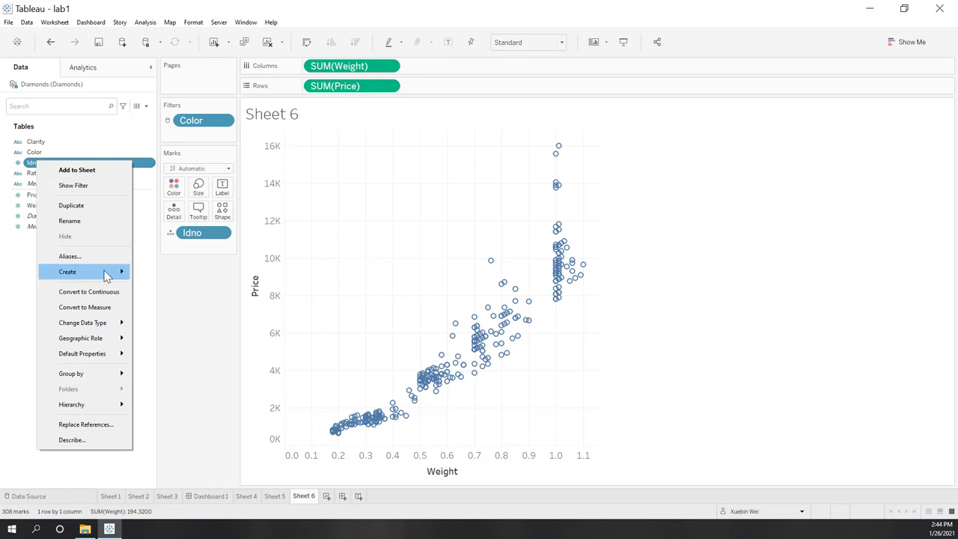
mouse_move(108, 274)
click(146, 290)
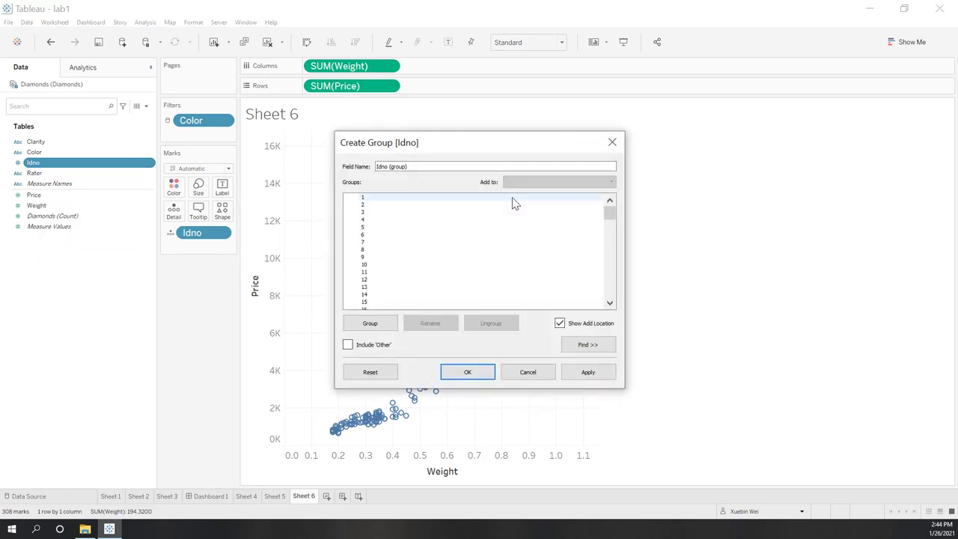
click(400, 204)
scroll(413, 274, down, 11)
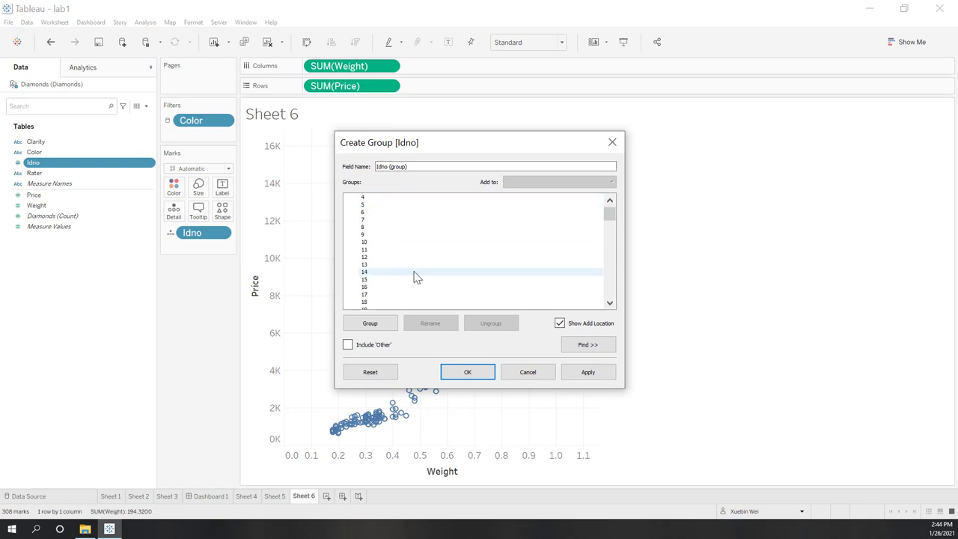
shift+click(413, 272)
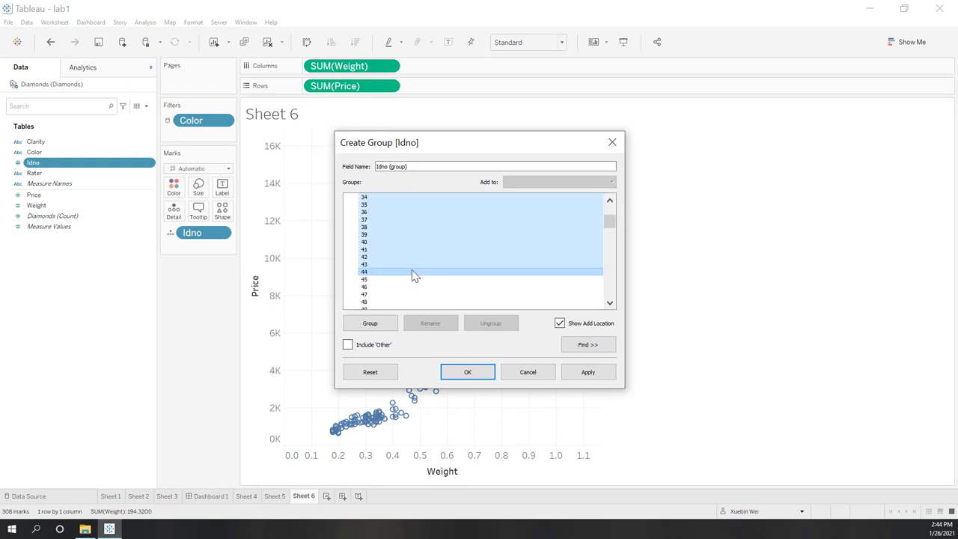
click(370, 324)
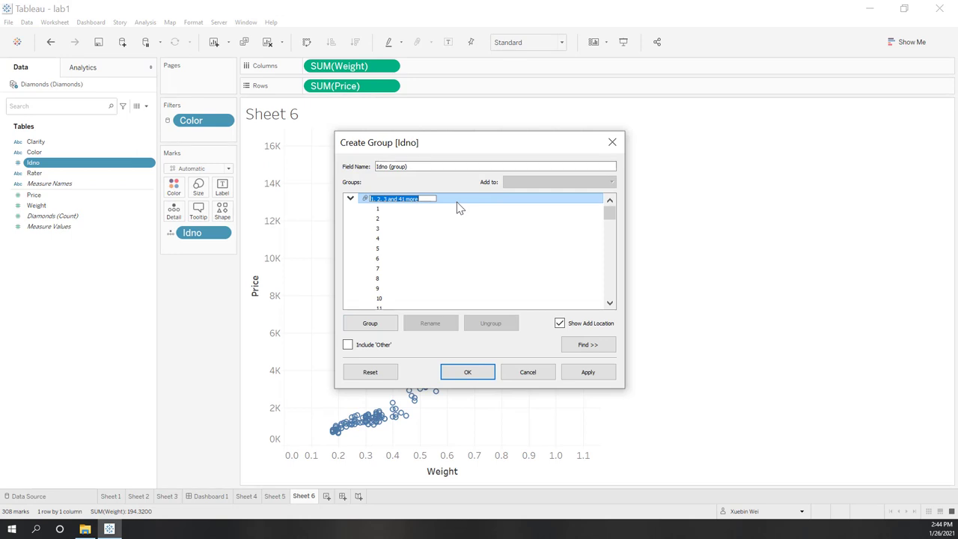
click(533, 374)
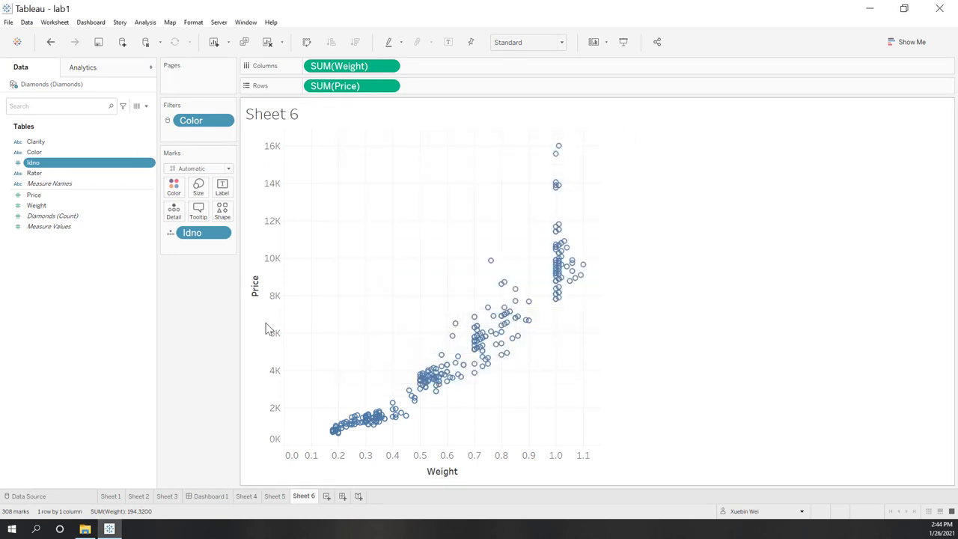
- Start a group field based on Color and group values D and E under the name "good"
click(32, 153)
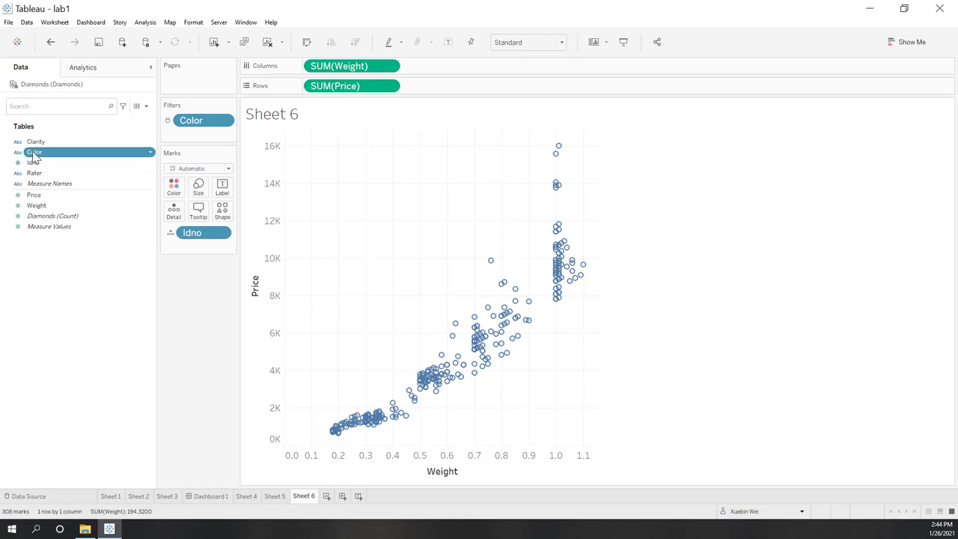
right_click(33, 155)
mouse_move(93, 263)
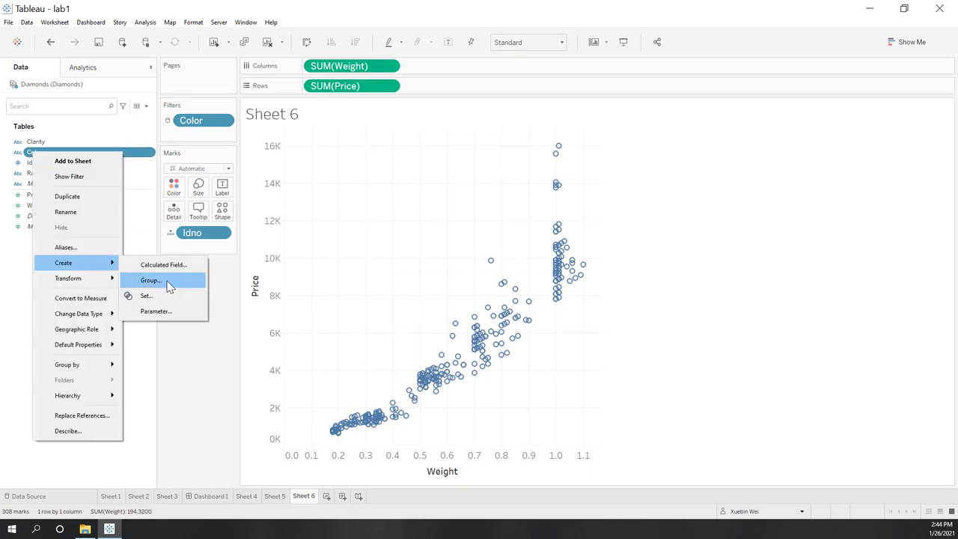
click(150, 280)
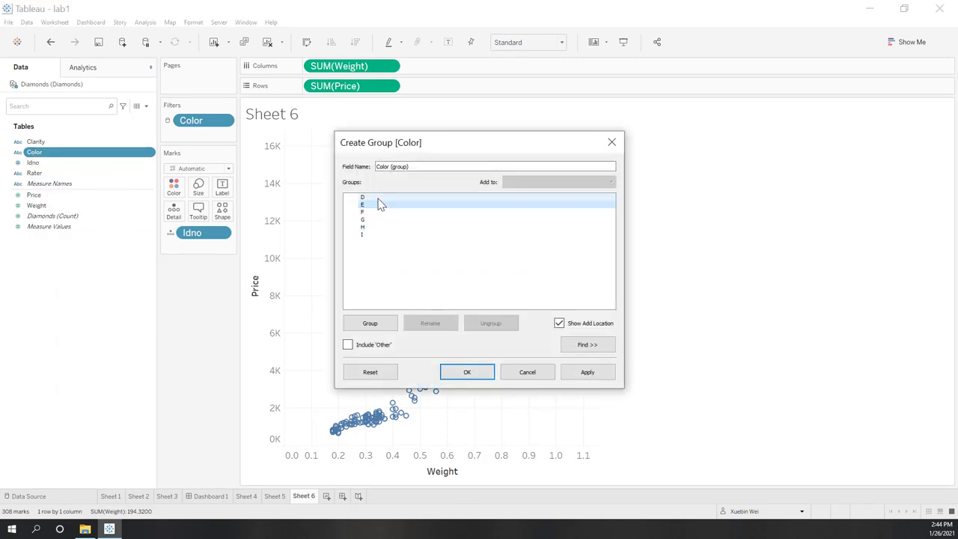
click(380, 324)
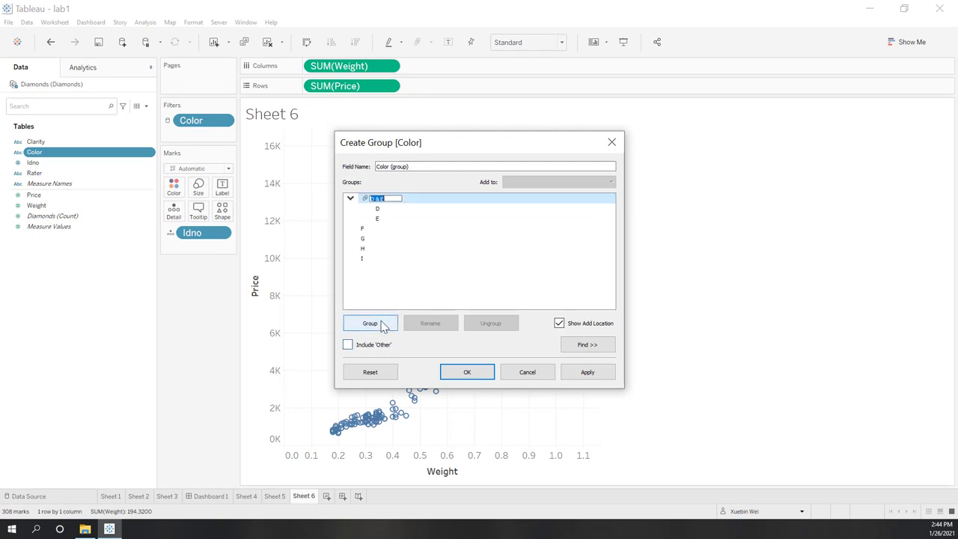
text(good)
key(Return)
- Group color values F, G, H and I as "bad" and color the marks by the Color group field
click(390, 230)
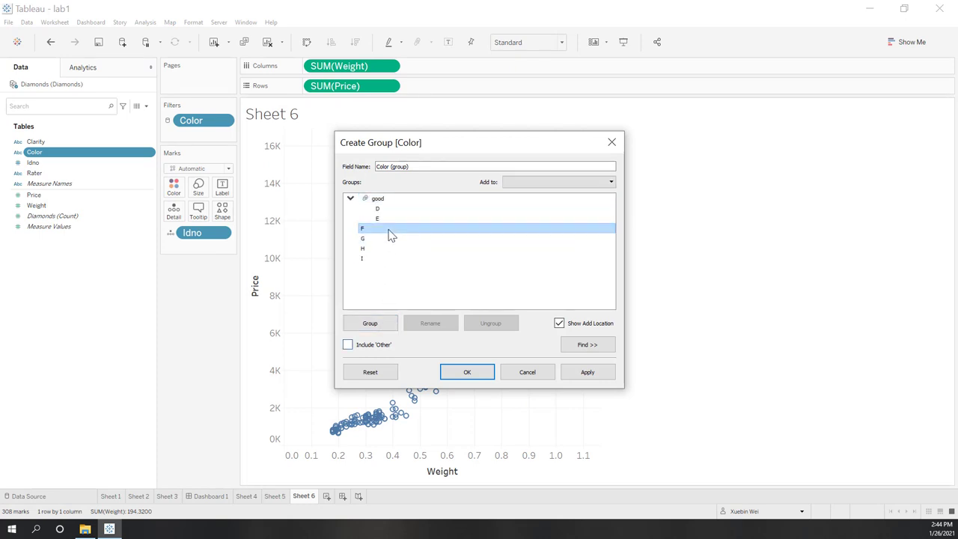
shift+click(368, 259)
click(372, 323)
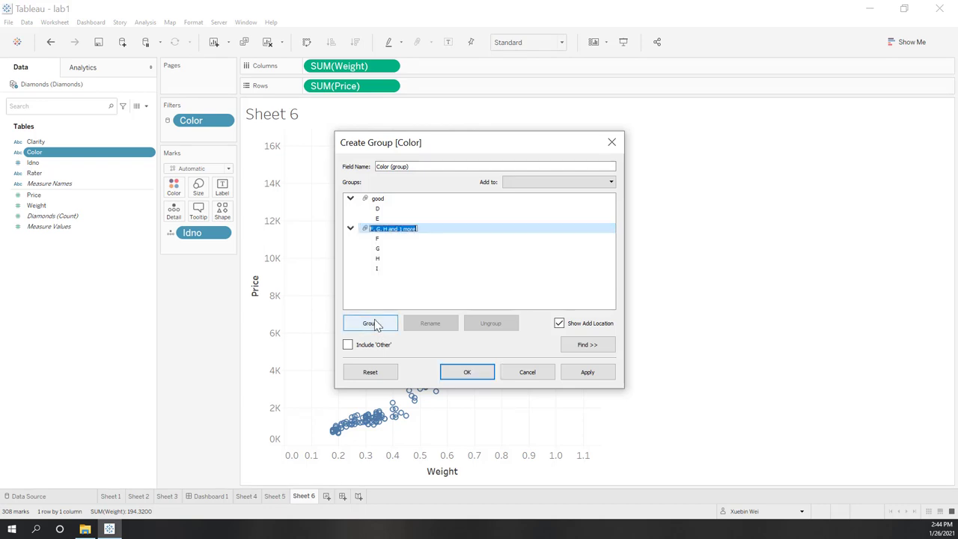
text(bad)
click(467, 372)
drag(66, 163, 174, 187)
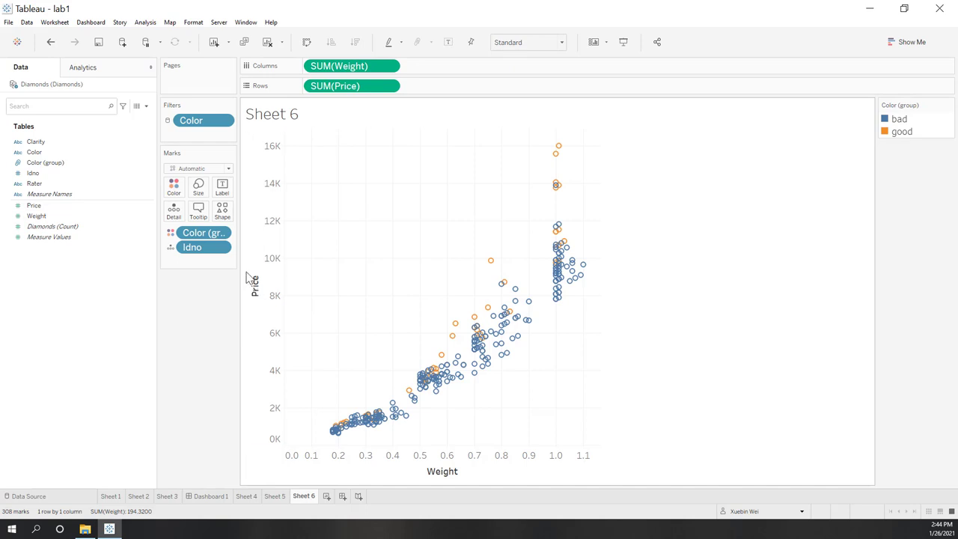
click(127, 143)
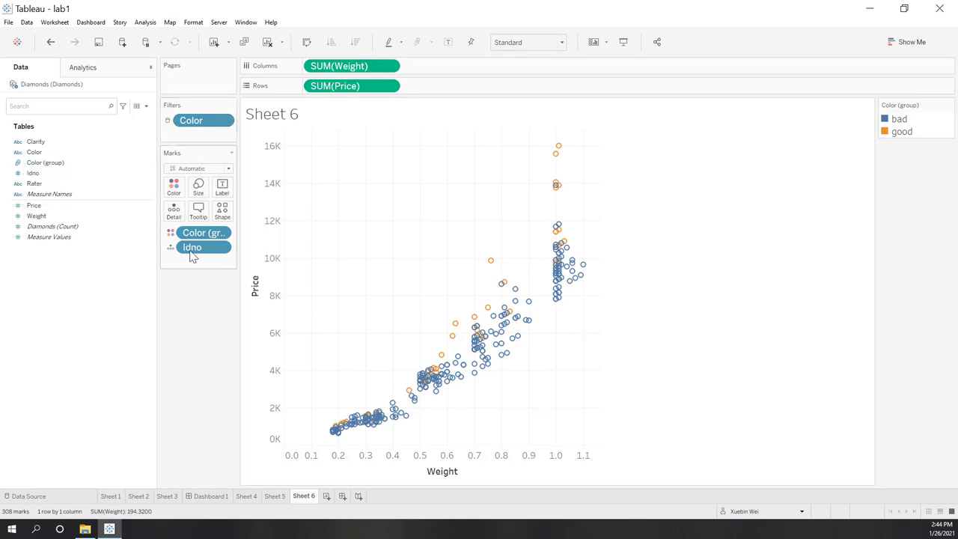
- Remove the Color group from the marks and delete the group field from the data source
drag(197, 238, 180, 342)
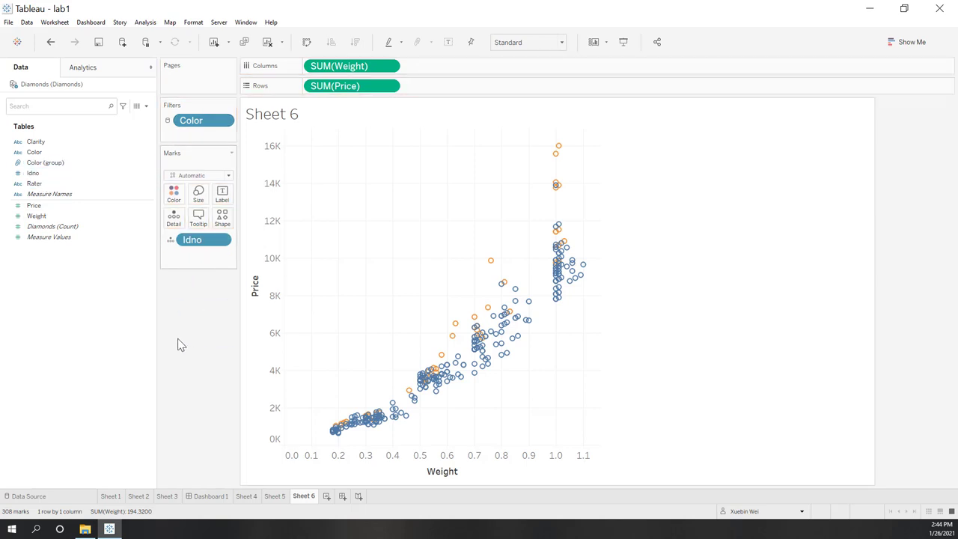
right_click(47, 163)
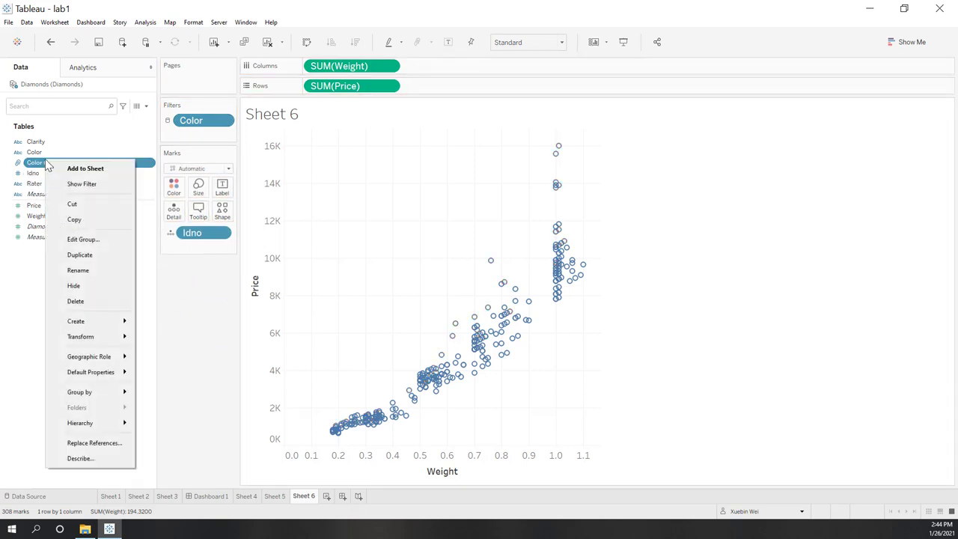
click(76, 303)
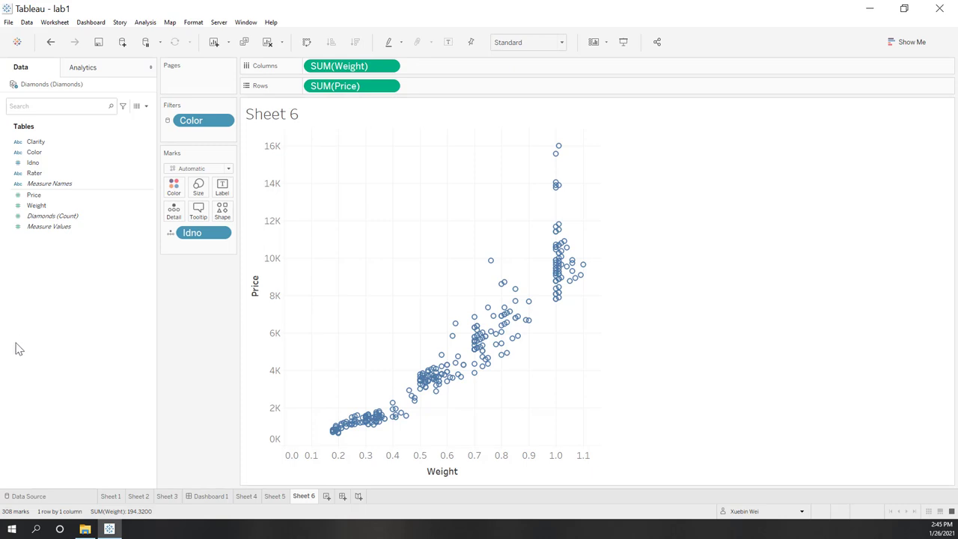
- Start a new calculated field named "size"
right_click(70, 278)
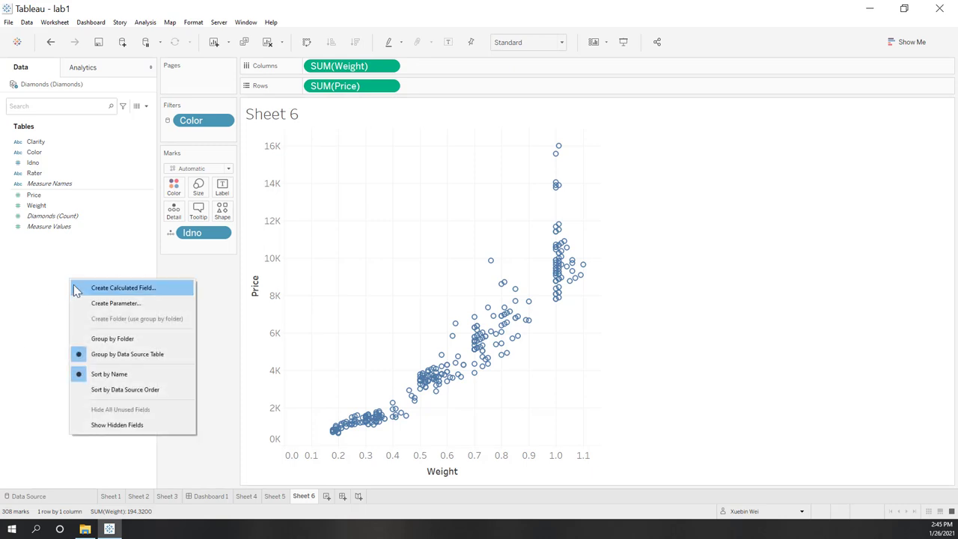
click(131, 289)
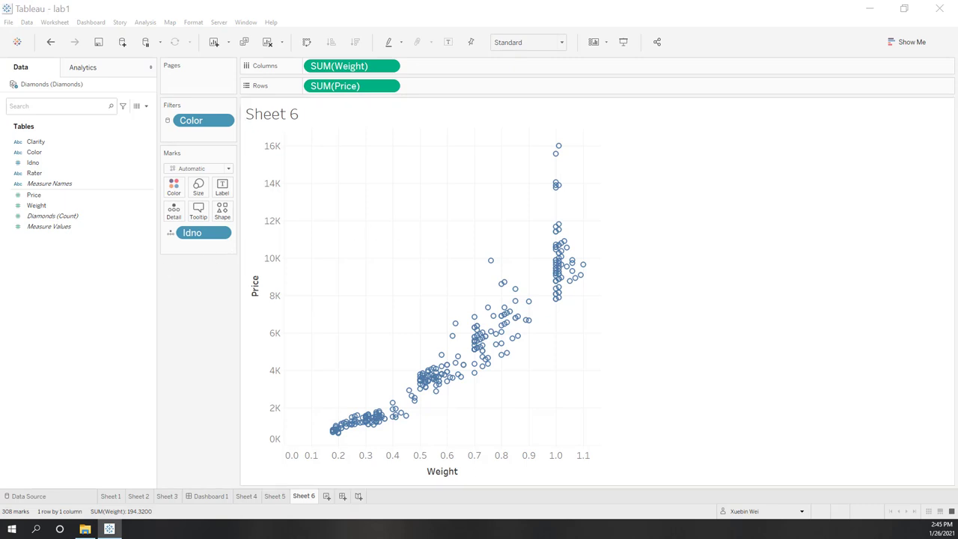
right_click(86, 277)
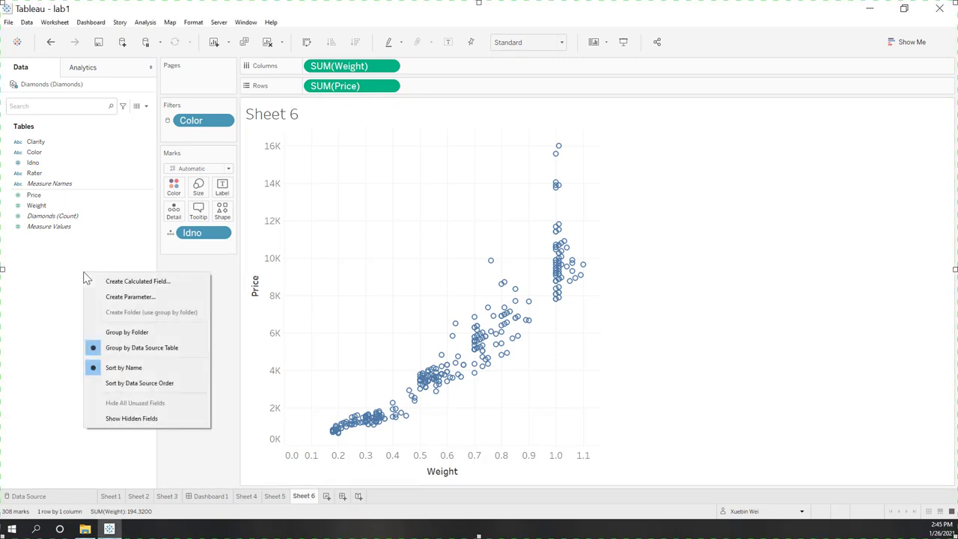
click(105, 283)
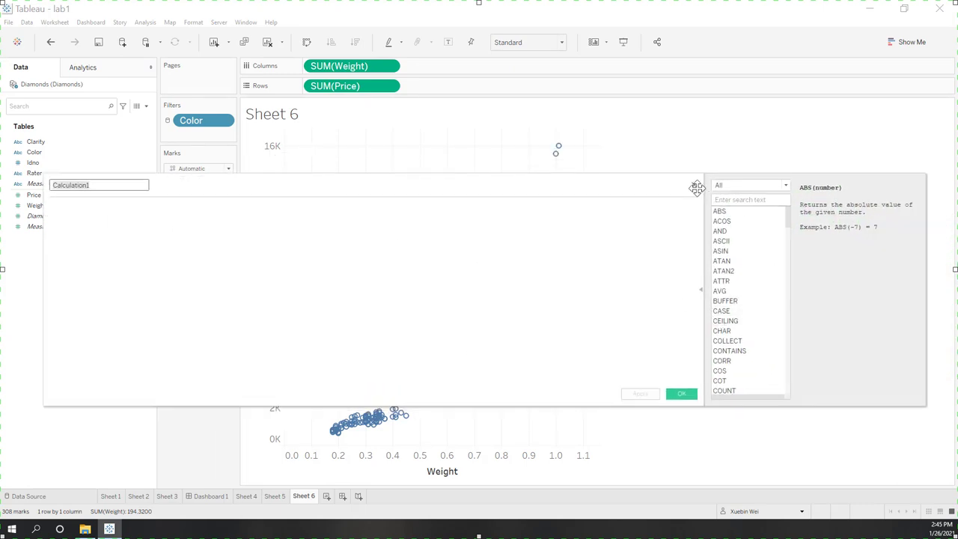
drag(352, 182, 395, 183)
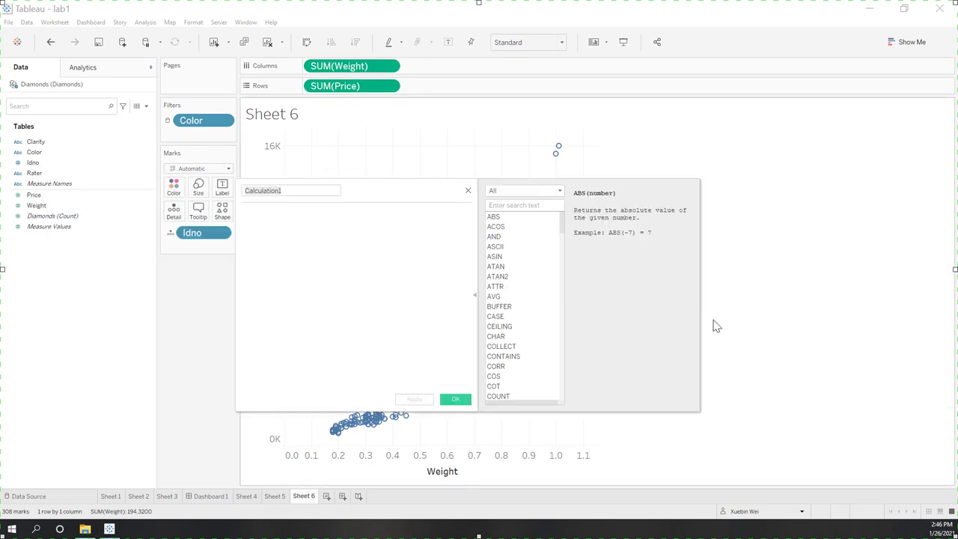
click(322, 193)
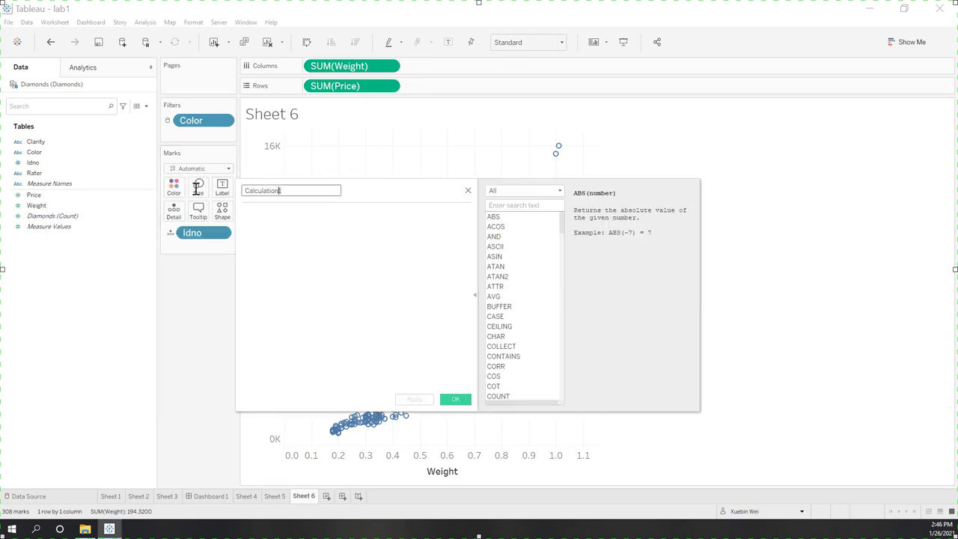
text(size)
- Enter the formula if [Weight]>05 then "big" else "small" END and save the calculated field
click(342, 285)
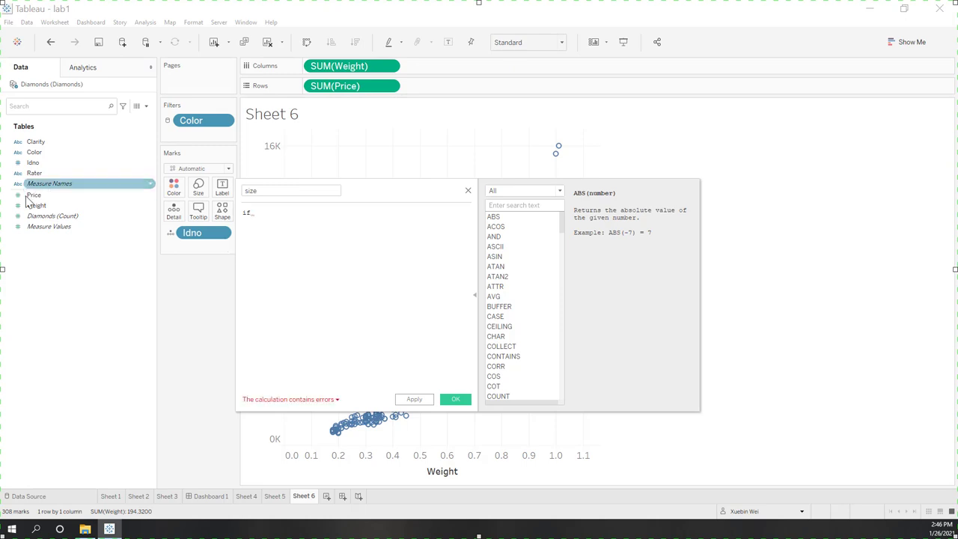
drag(42, 206, 347, 227)
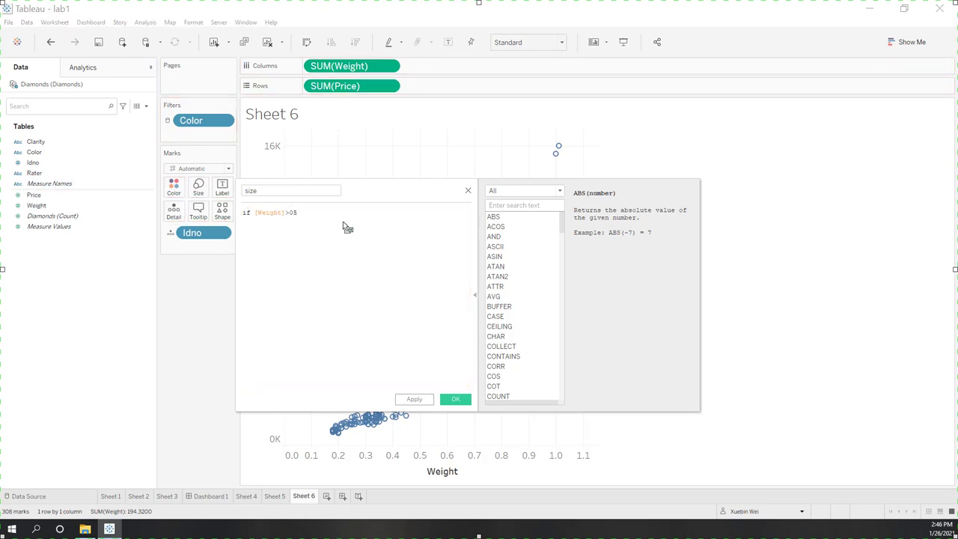
text(>05)
key(Return)
text(then )
text(else )
text(end)
key(Return)
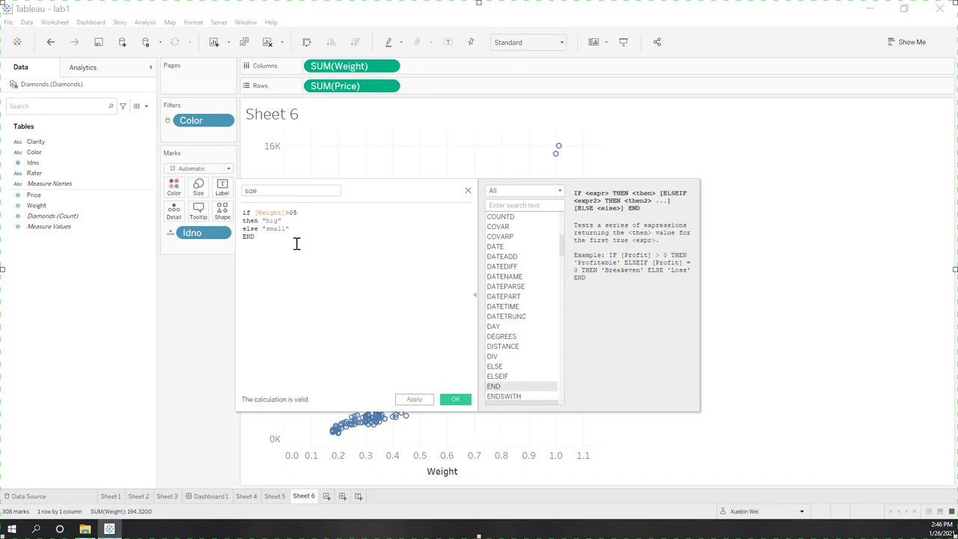
click(456, 399)
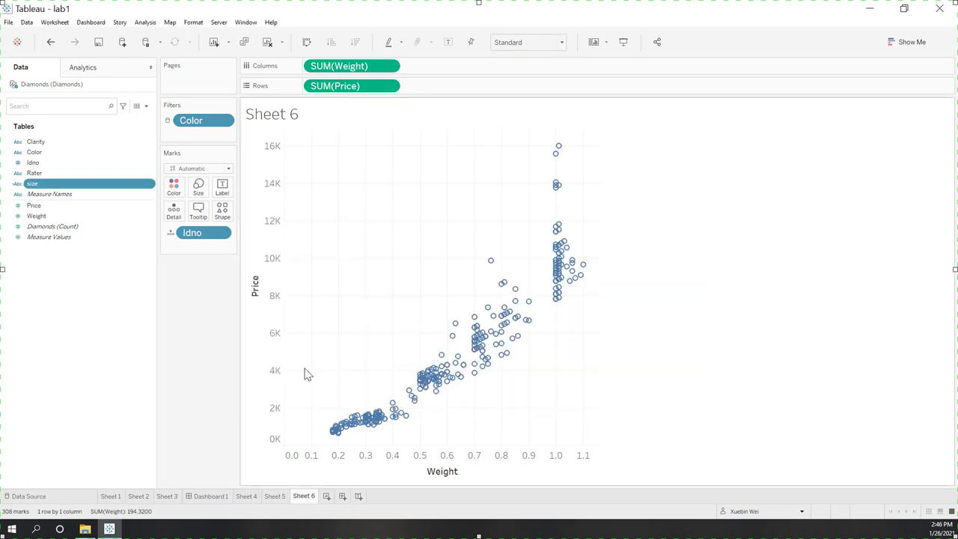
- Color the marks by the size field and correct the weight threshold in its formula to 0.5
drag(38, 192, 174, 192)
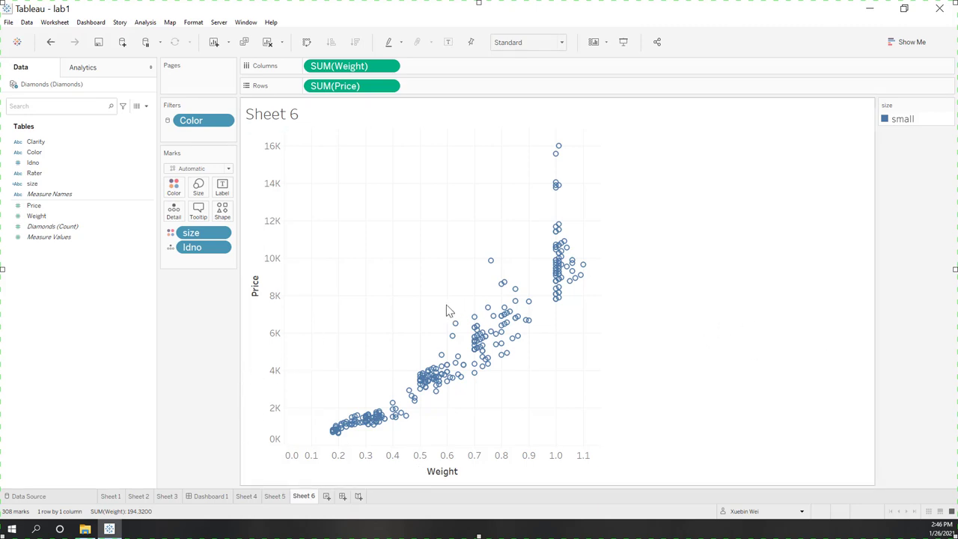
click(35, 208)
click(34, 184)
right_click(36, 185)
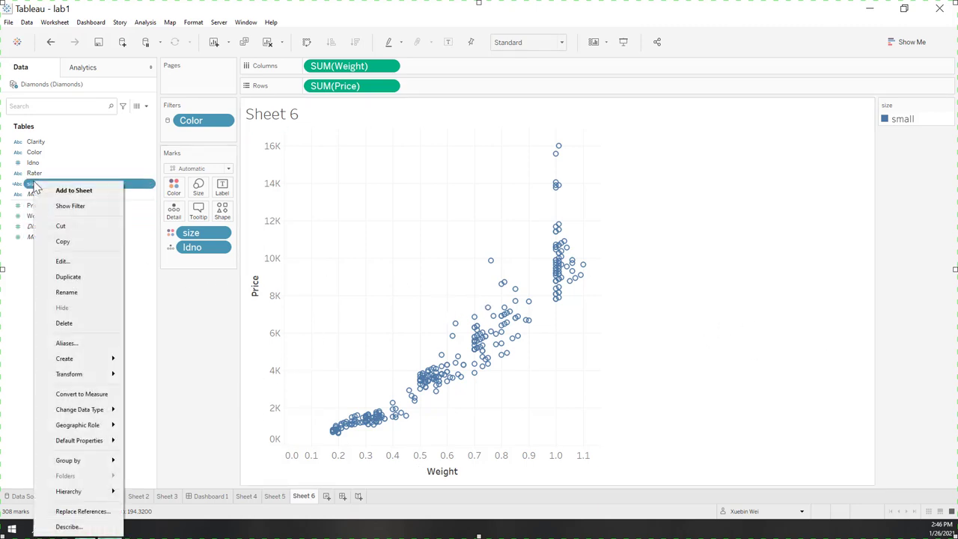
click(61, 262)
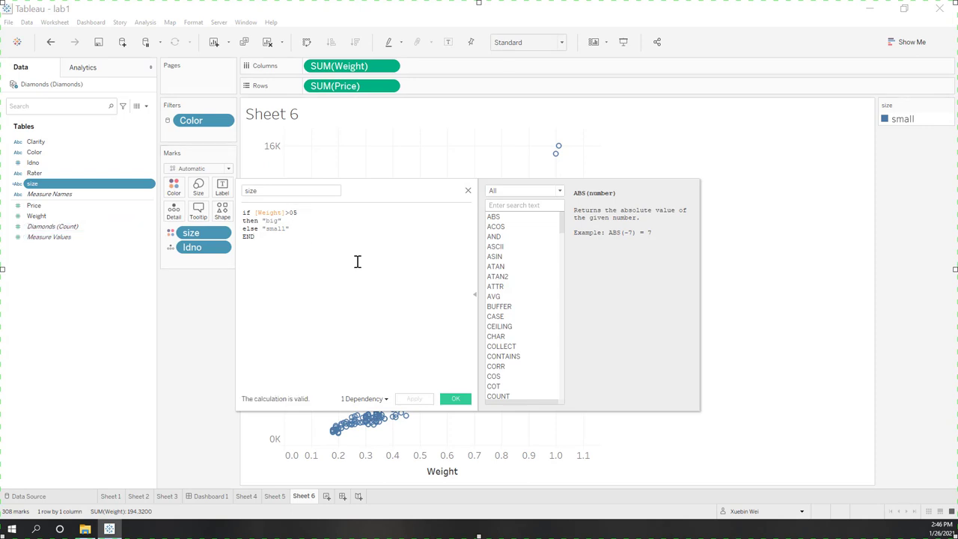
click(454, 399)
mouse_move(567, 268)
mouse_move(380, 414)
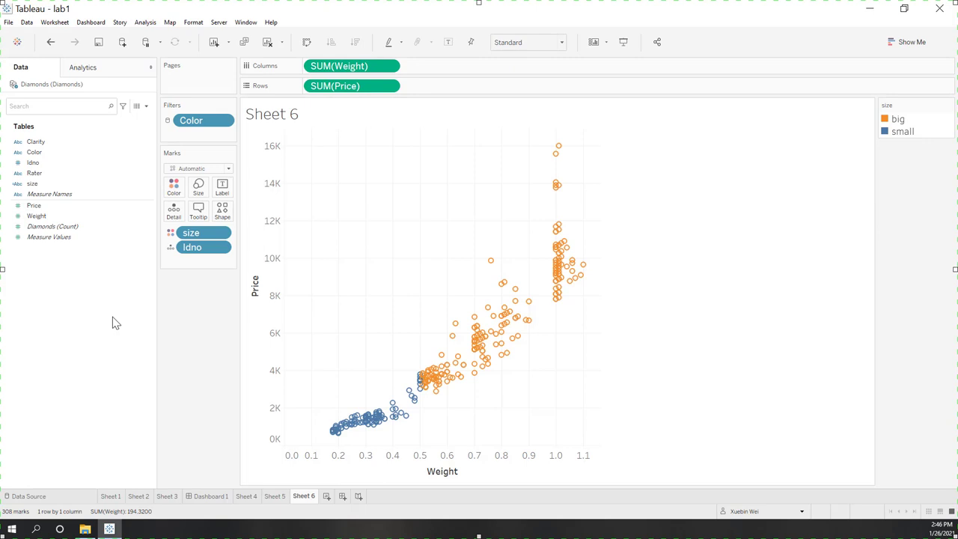
- Start a new parameter named "size" and set its current value to 0.5
right_click(117, 290)
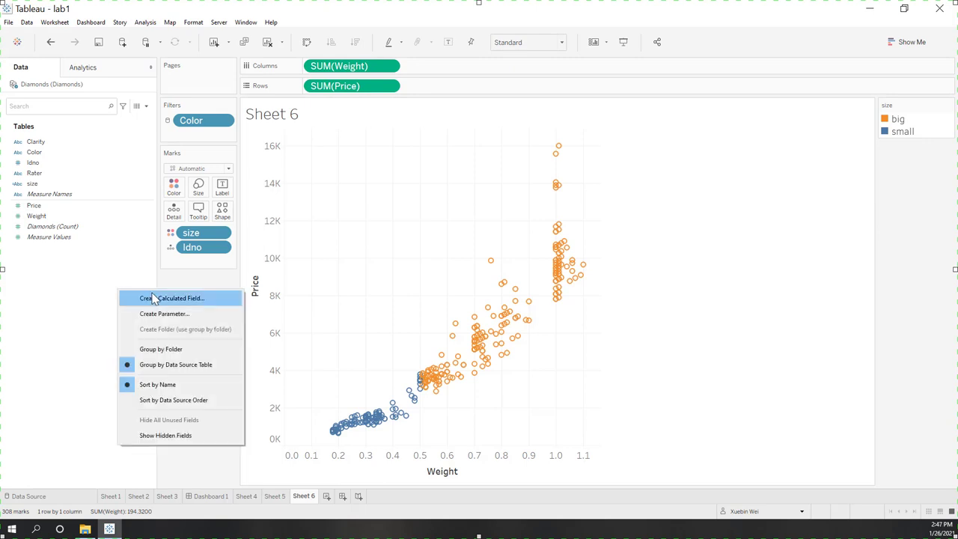
click(155, 315)
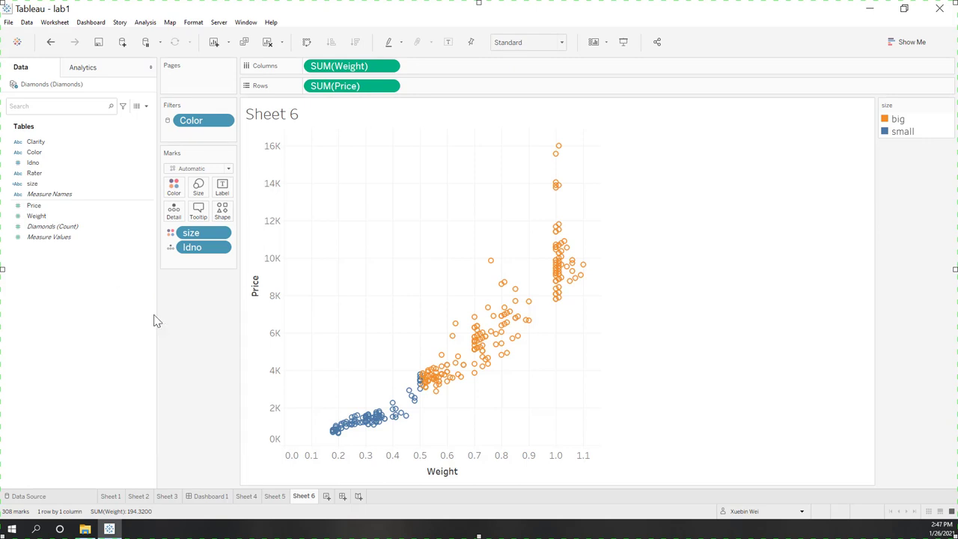
drag(412, 149, 307, 153)
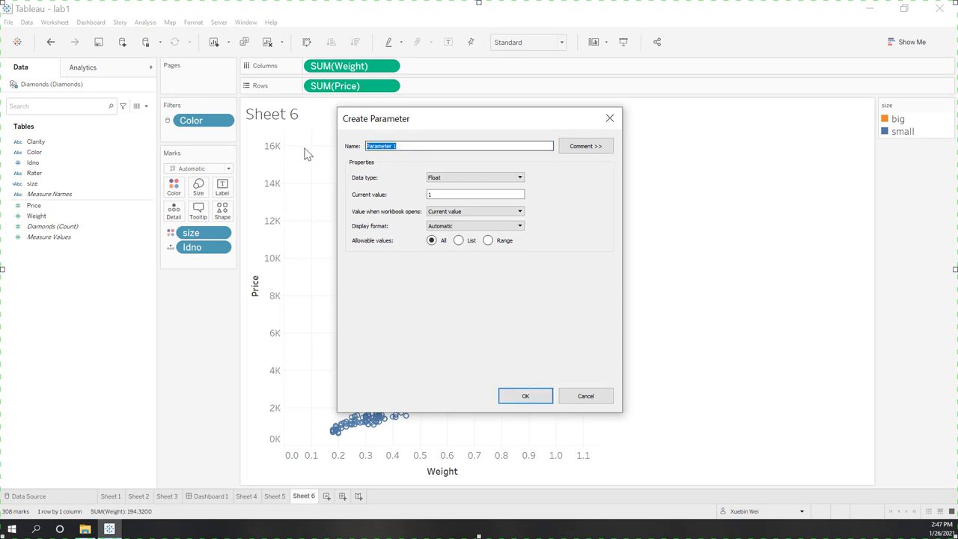
text(size)
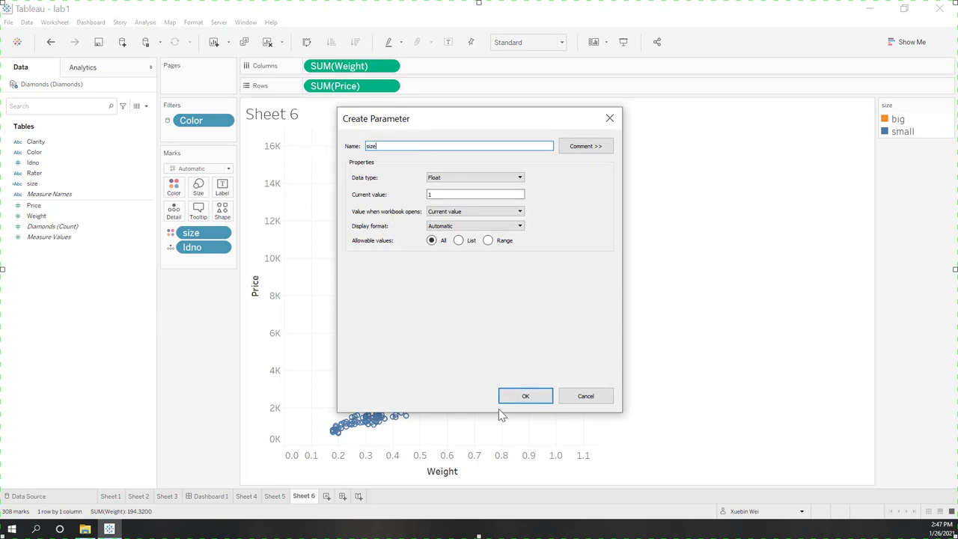
double_click(441, 195)
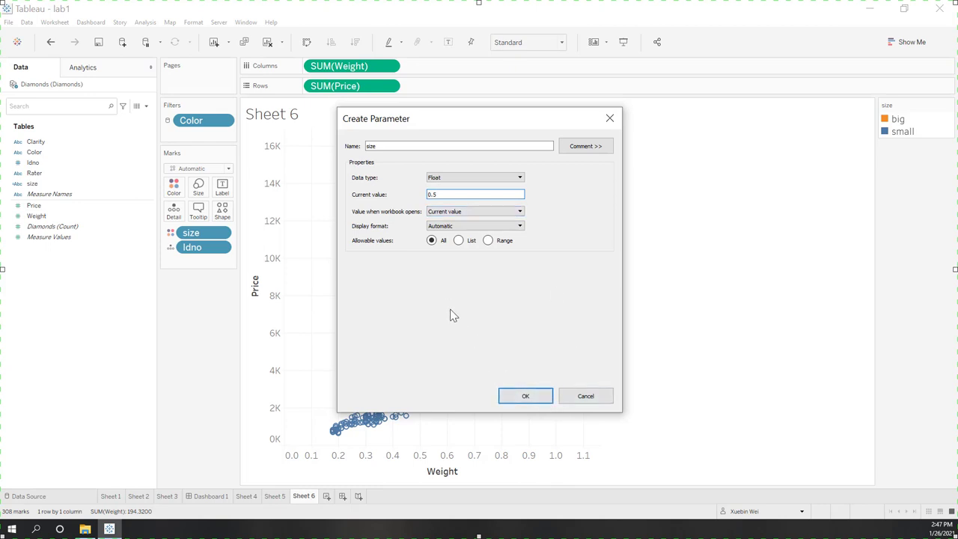
- Restrict the parameter to a range from 0 to 2 with a step size of 0.1 and save it
click(497, 241)
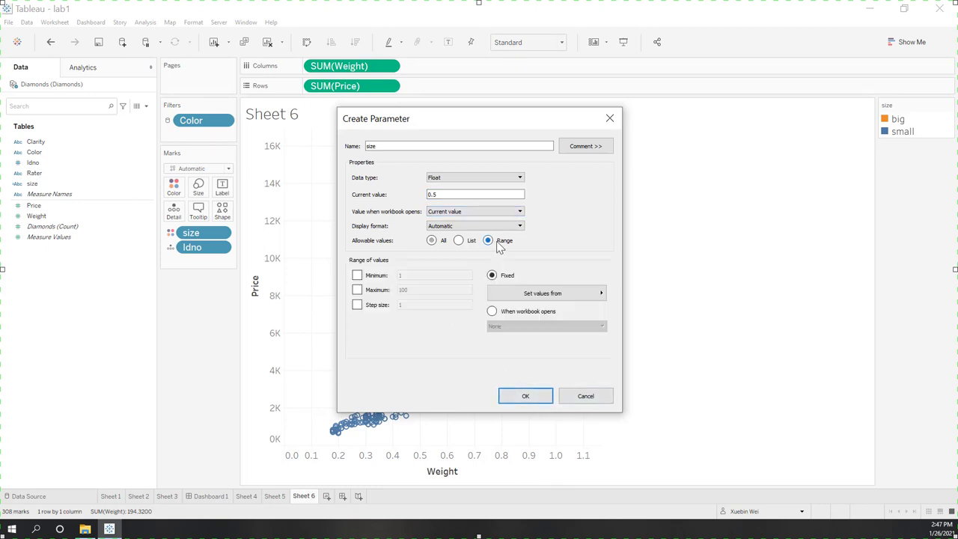
click(357, 276)
drag(409, 275, 353, 277)
text(0)
click(357, 290)
drag(412, 290, 375, 303)
text(2)
click(357, 305)
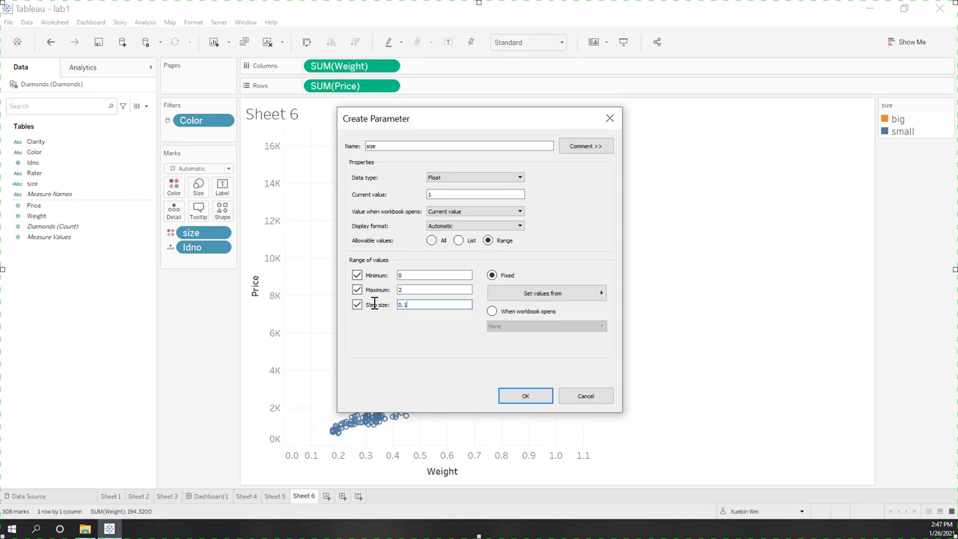
text(0.1)
click(516, 397)
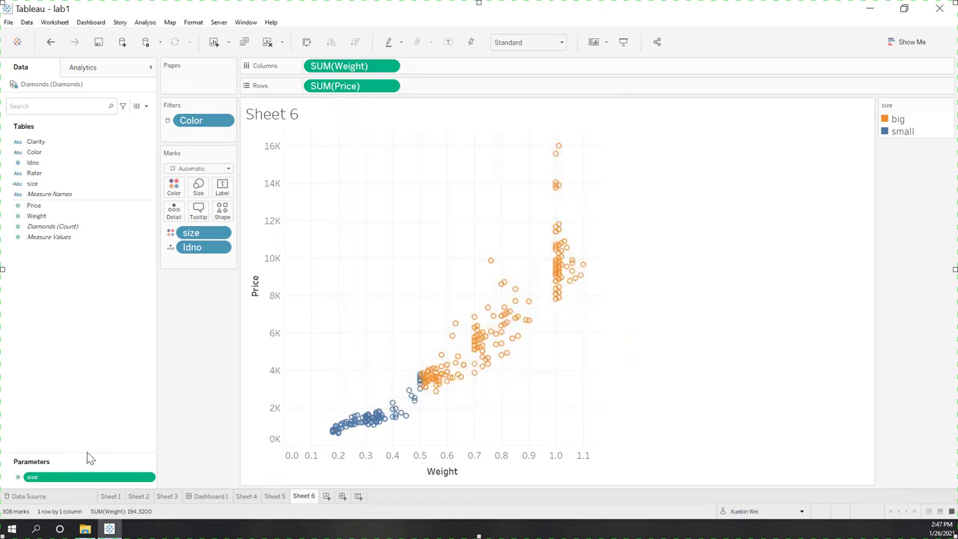
- Replace the 0.5 threshold in the size calculated field's formula with the size parameter and save the calculation
drag(95, 456, 97, 335)
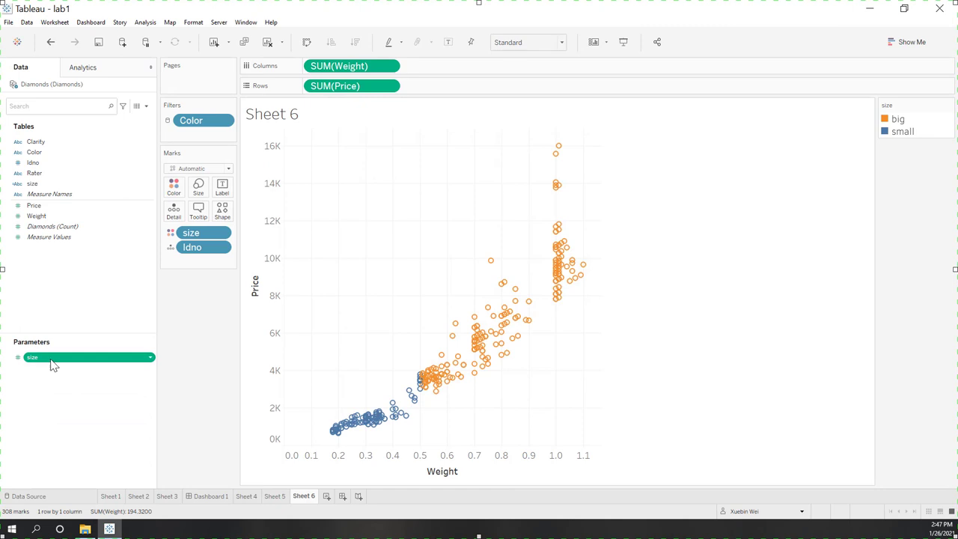
right_click(35, 184)
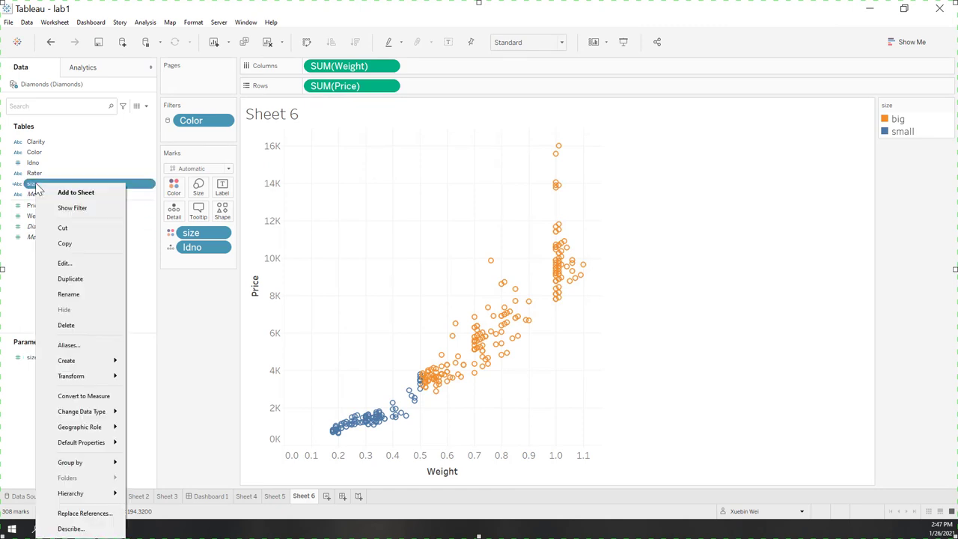
click(53, 263)
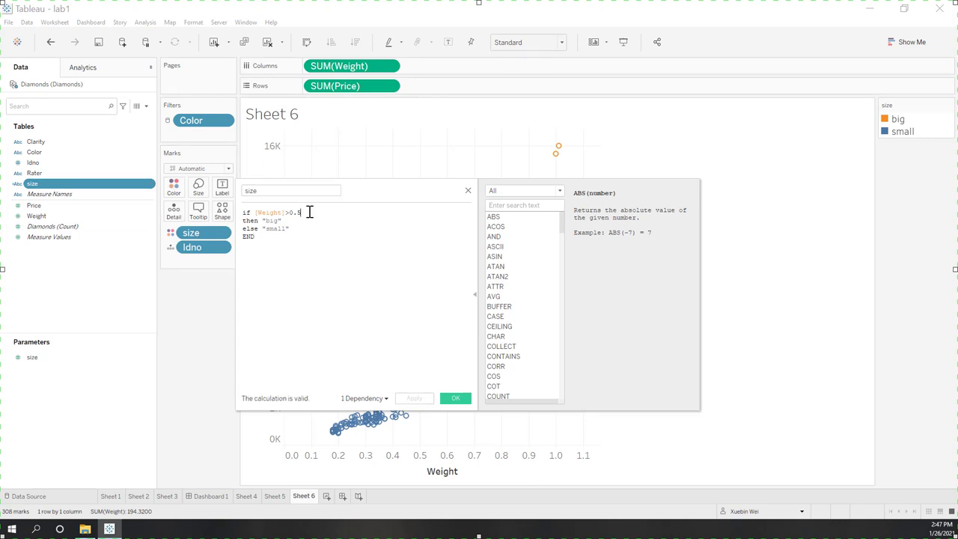
key(BackSpace)
key(BackSpace)
key(BackSpace)
drag(74, 358, 393, 223)
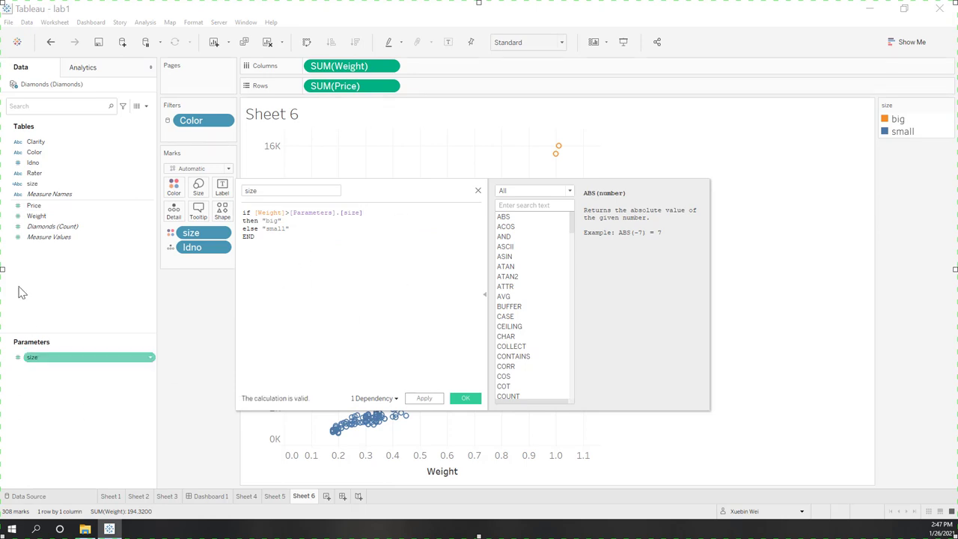
click(466, 398)
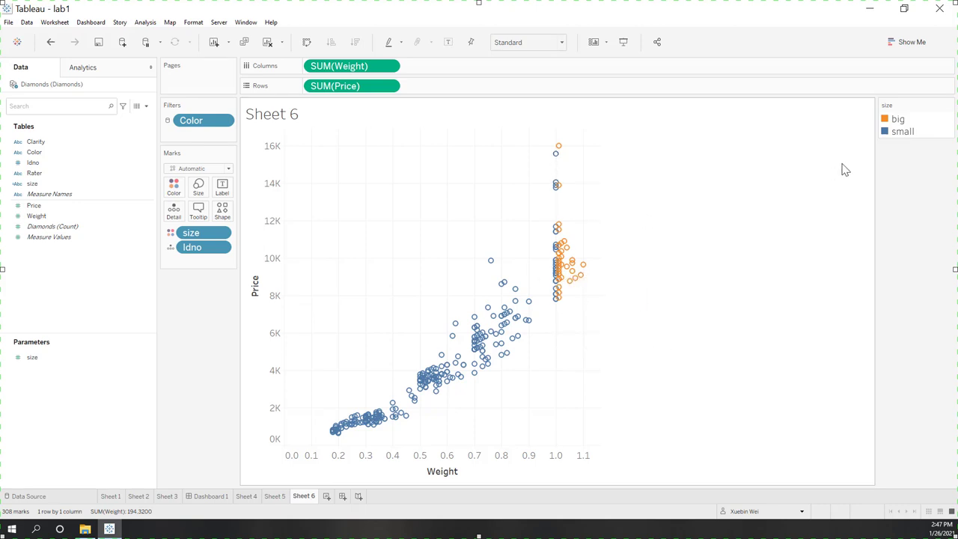
- Show the size parameter's control beside the scatter plot and widen the area that holds it
right_click(80, 364)
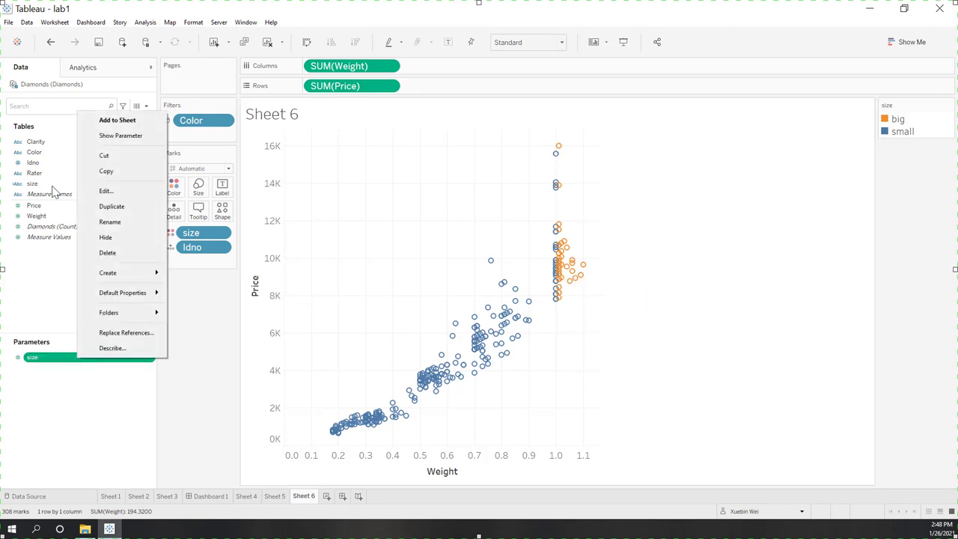
click(104, 138)
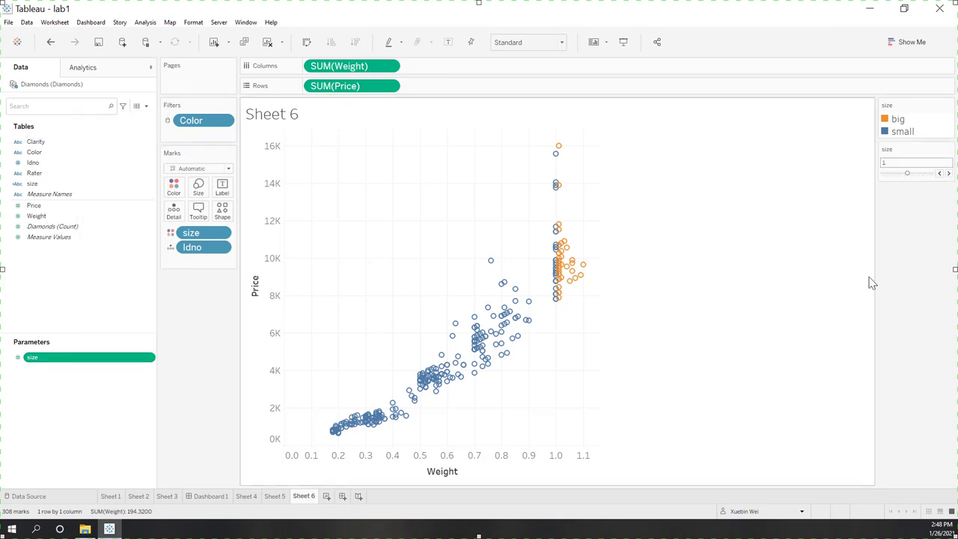
drag(853, 277, 782, 274)
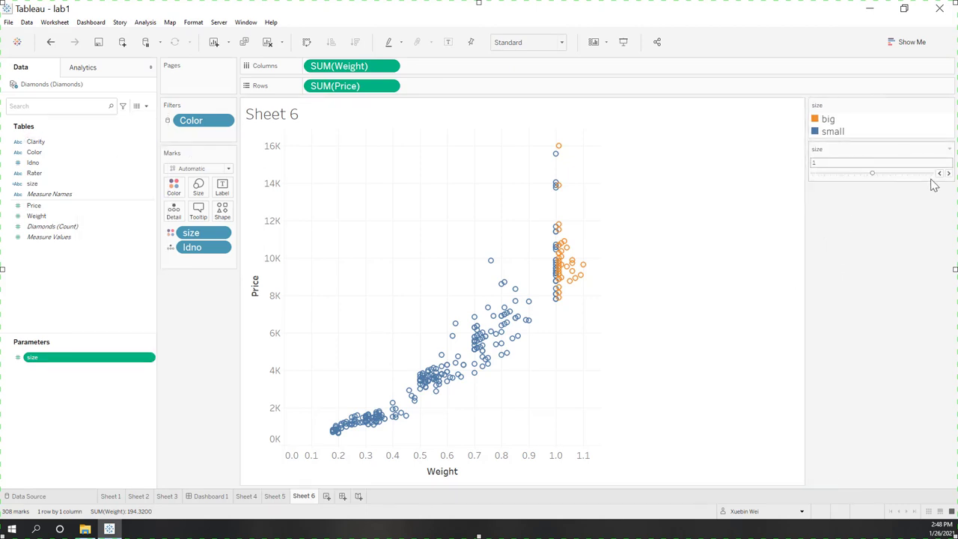
- Step the size parameter up to 1.1, then down to 0.5 to reclassify the diamonds
click(949, 161)
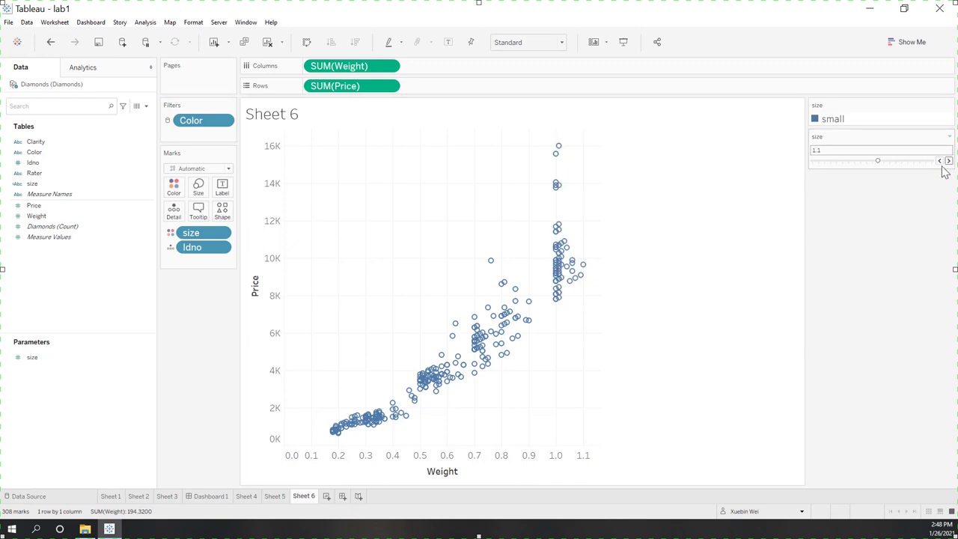
click(940, 160)
click(940, 174)
click(940, 173)
click(939, 174)
click(940, 174)
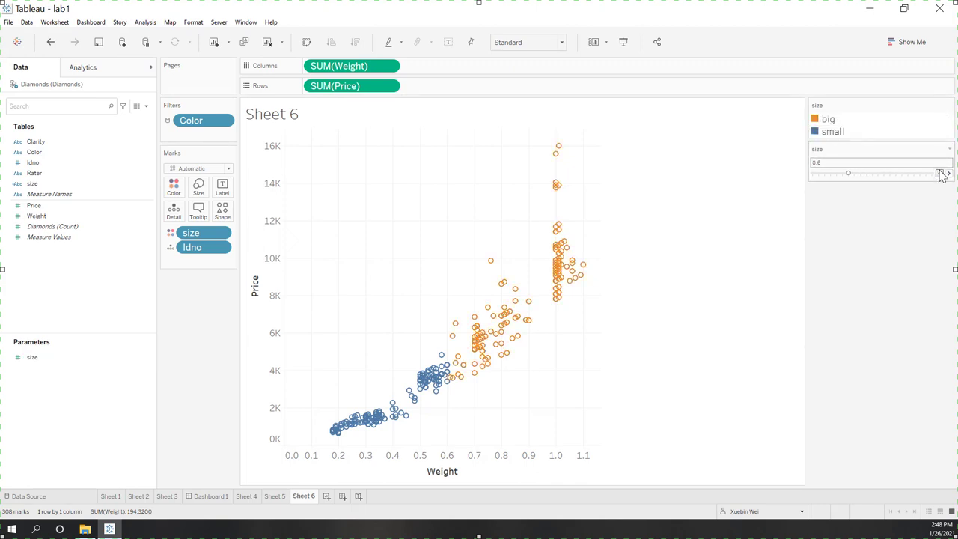
click(940, 174)
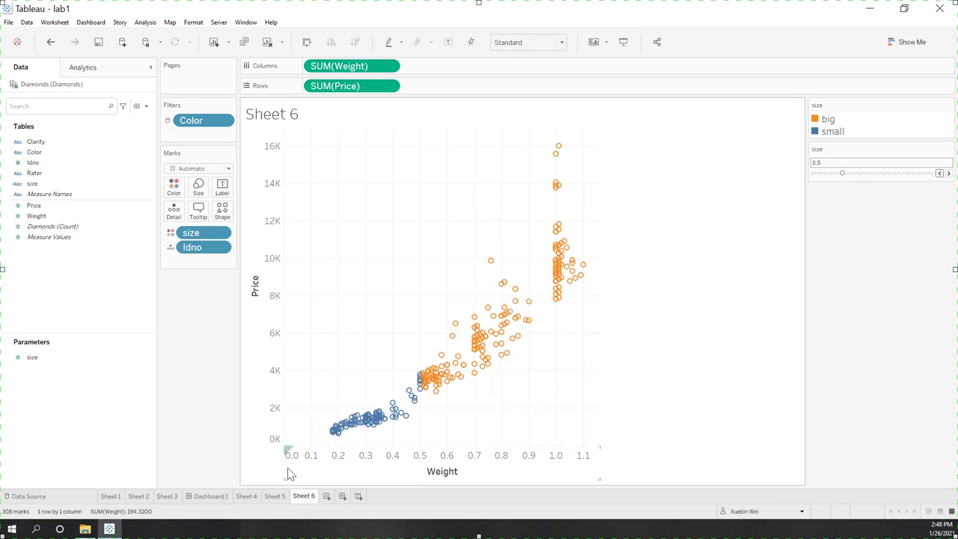
- Add a new worksheet and create bins from the Weight field with a bin size of 0.1
click(327, 496)
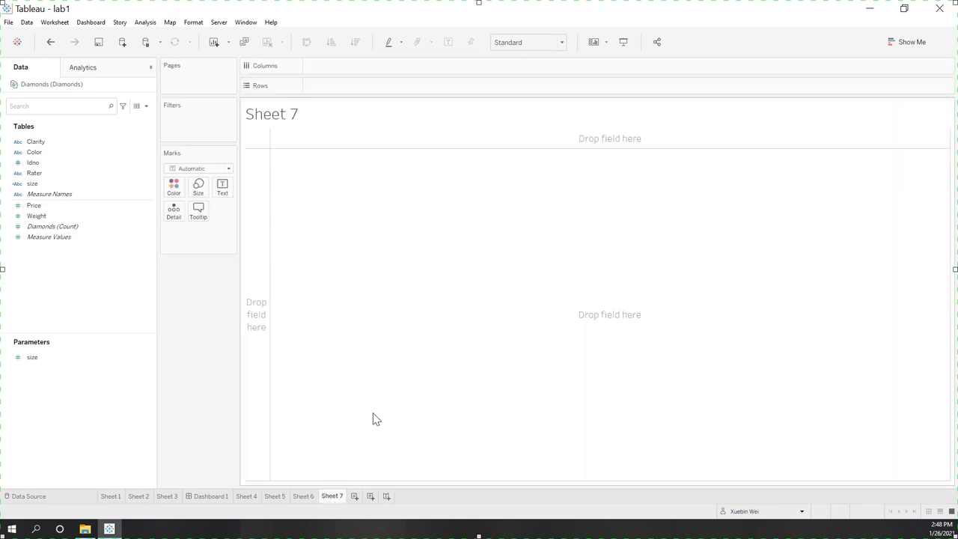
right_click(35, 217)
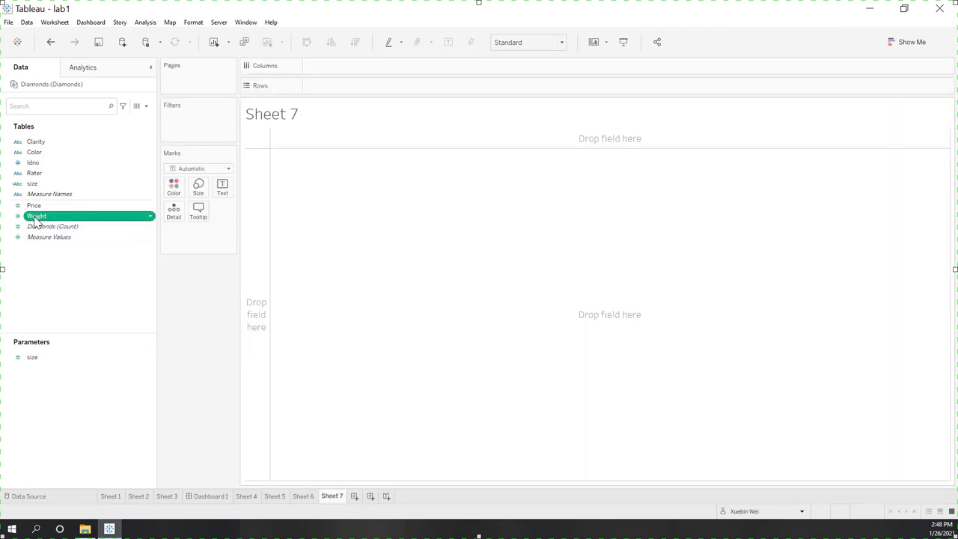
mouse_move(52, 299)
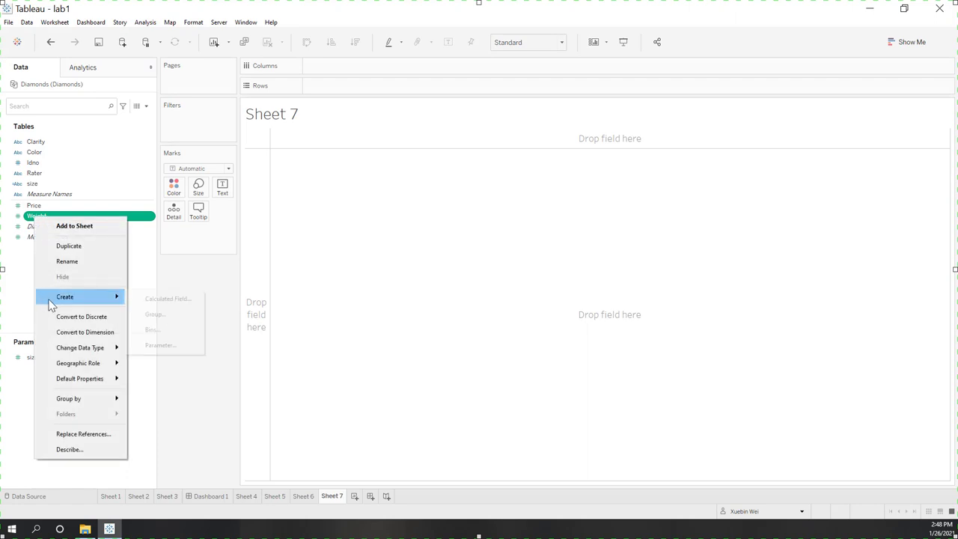
click(172, 332)
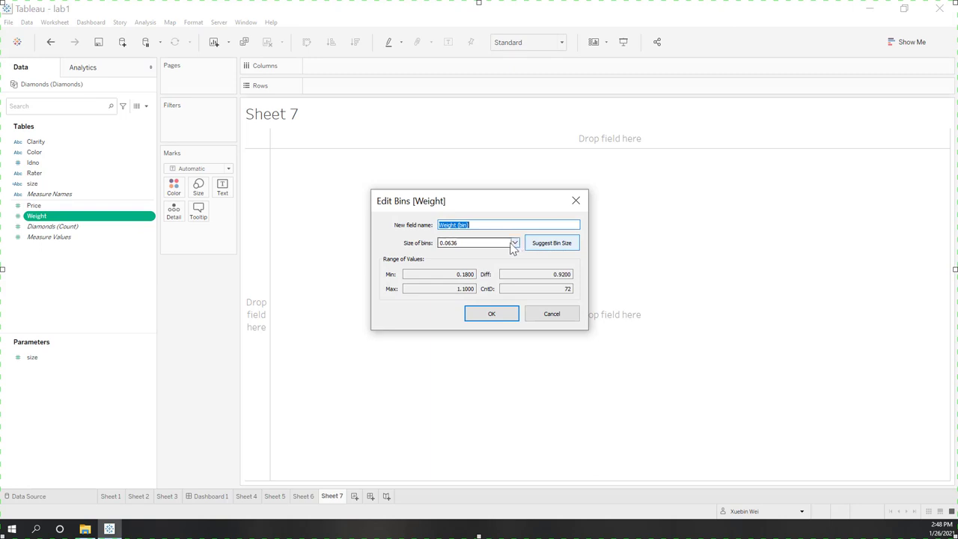
key(Tab)
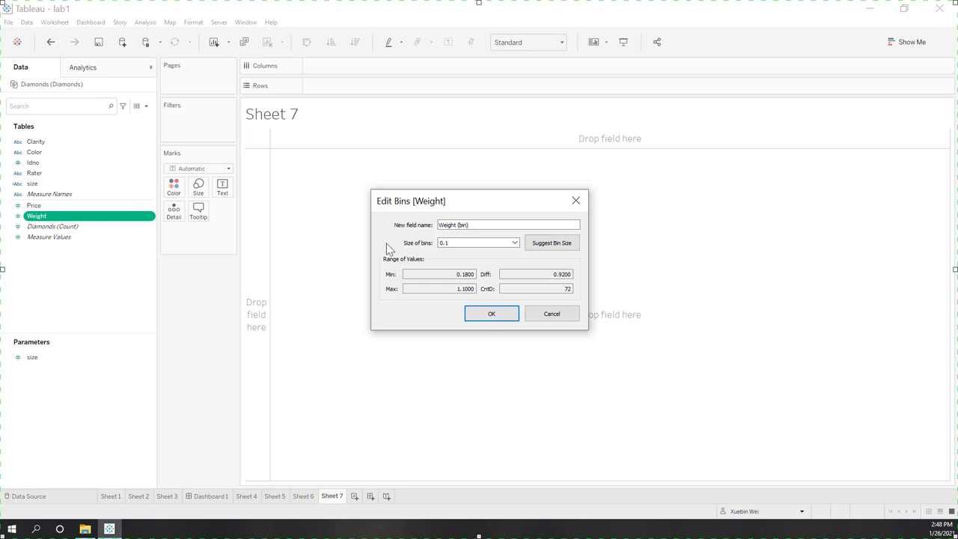
click(497, 319)
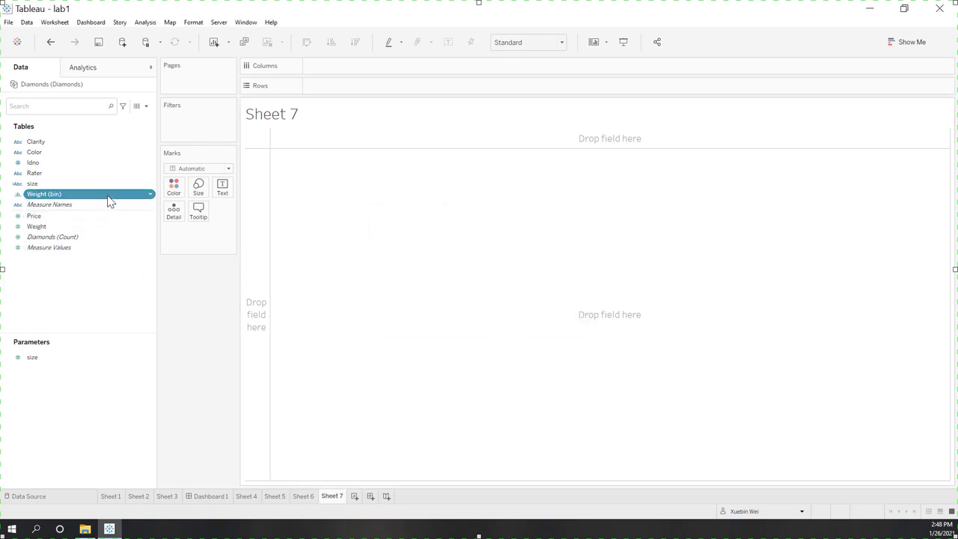
- Build a horizontal bar chart of Price by Weight (bin) and swap its rows and columns
ctrl+click(68, 217)
click(893, 43)
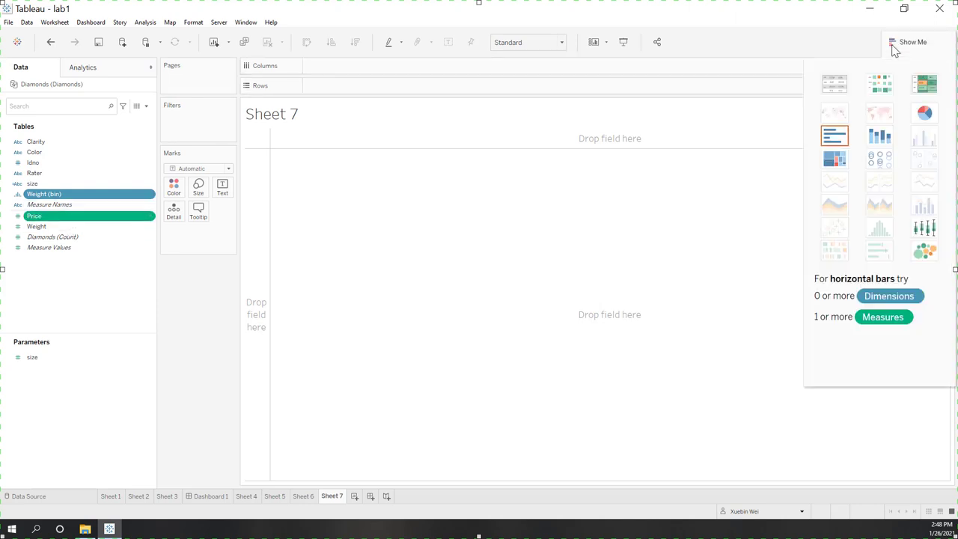
click(834, 135)
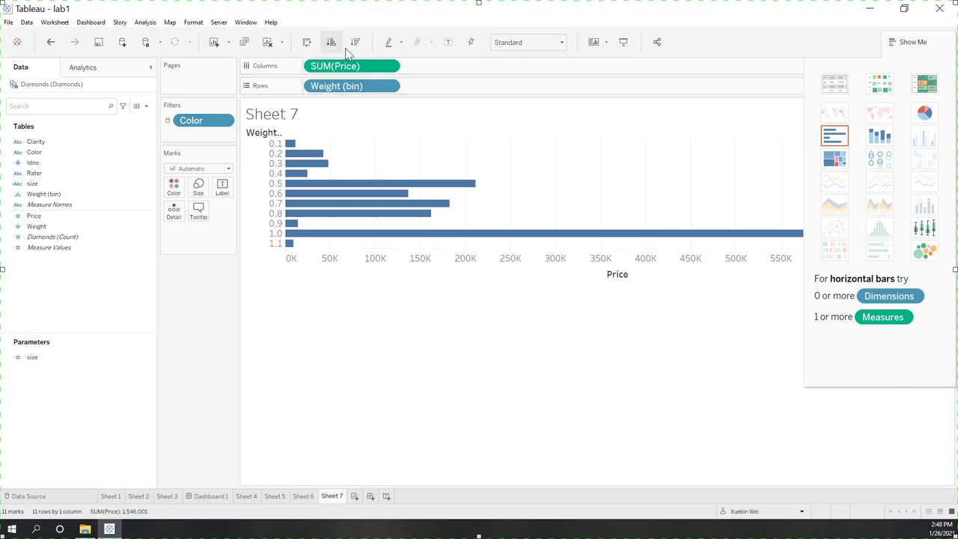
click(306, 42)
click(890, 47)
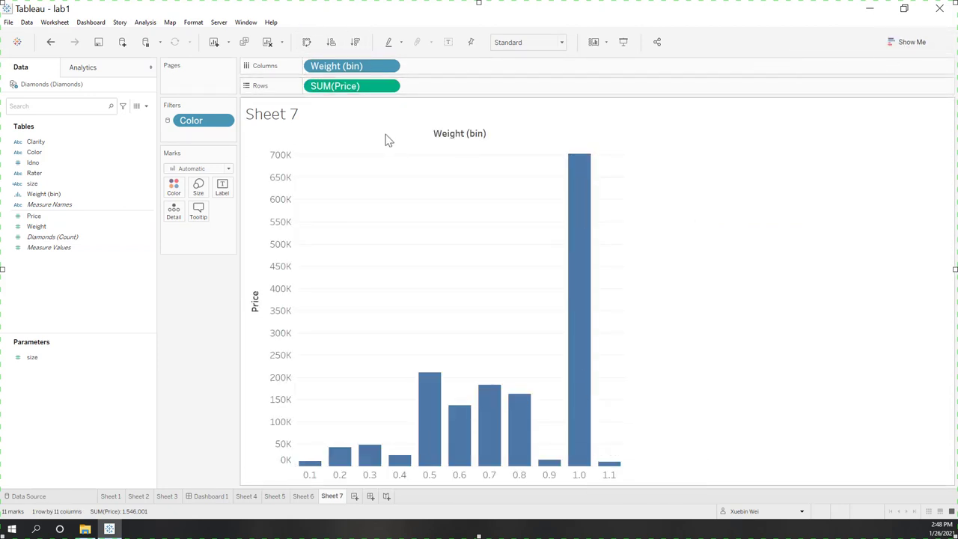
- Change the aggregation of Price on the rows from sum to average
click(389, 87)
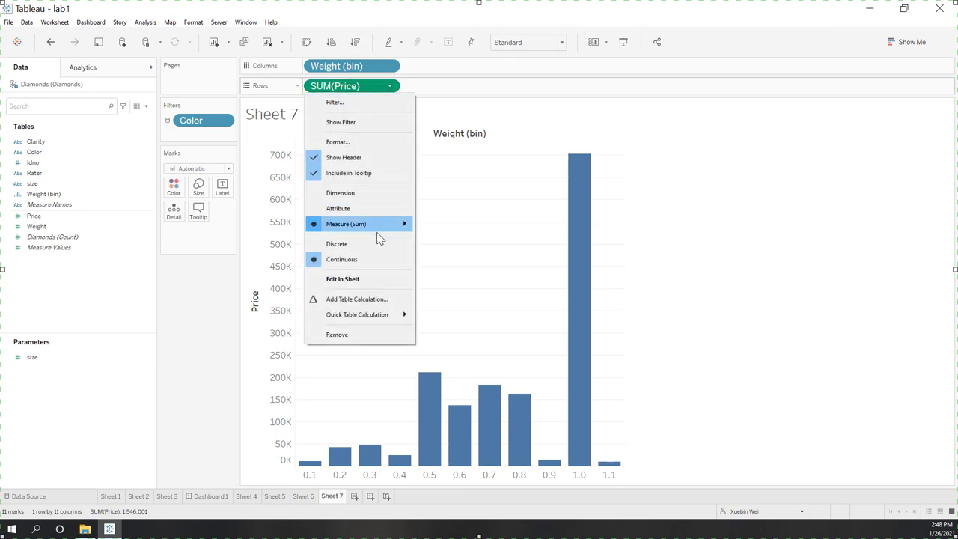
mouse_move(382, 224)
click(444, 241)
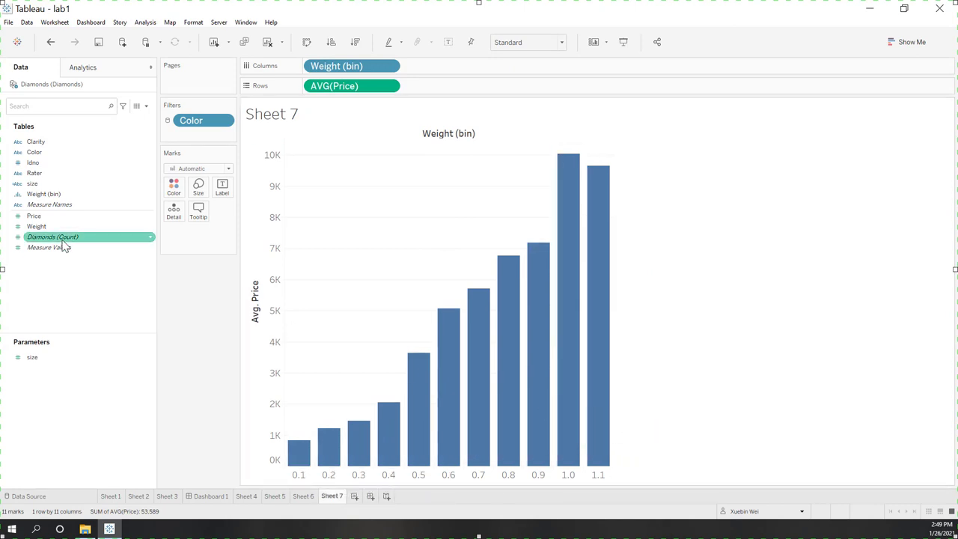
mouse_move(561, 243)
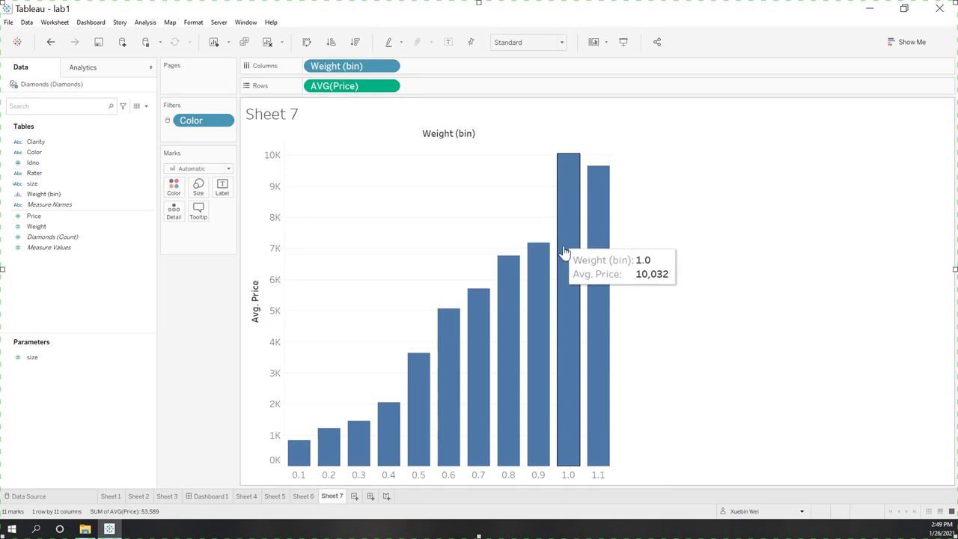
mouse_move(595, 424)
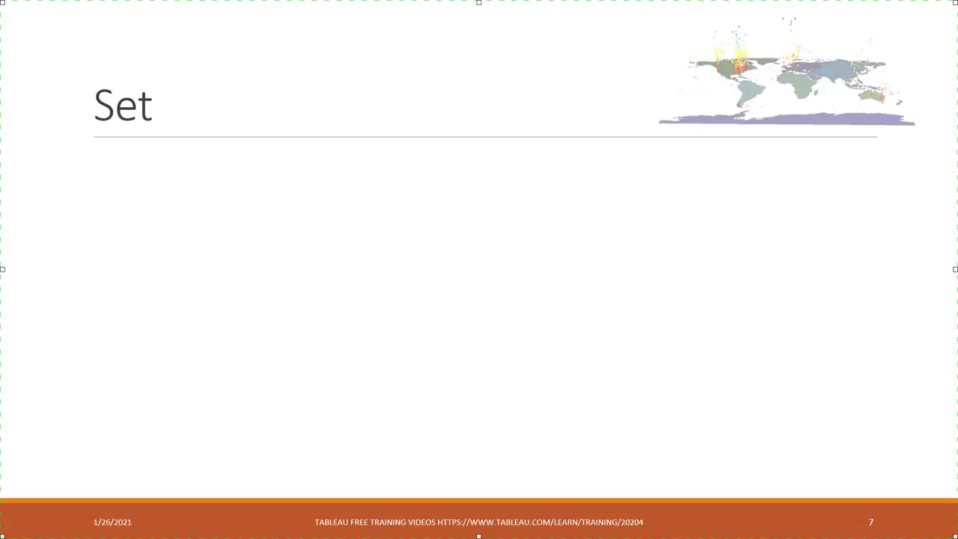
drag(148, 71, 59, 95)
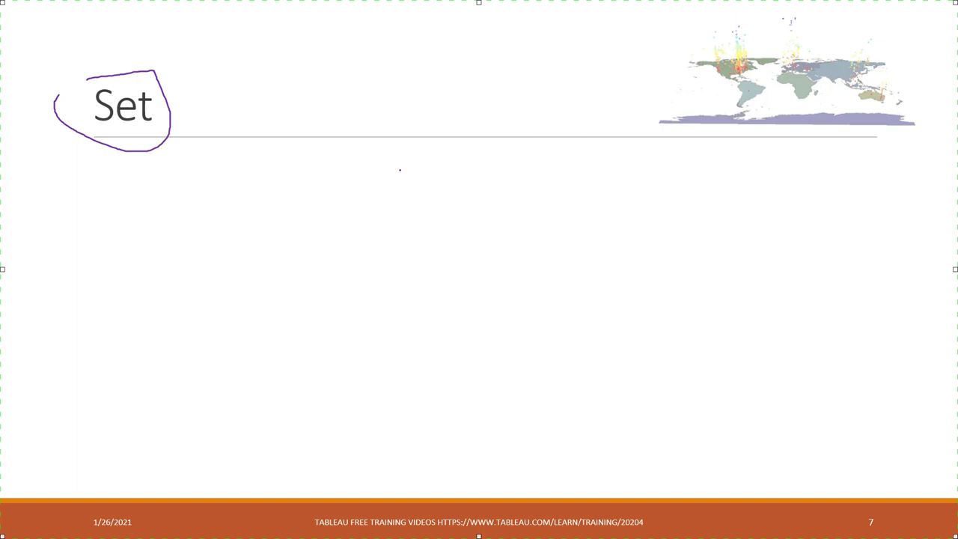
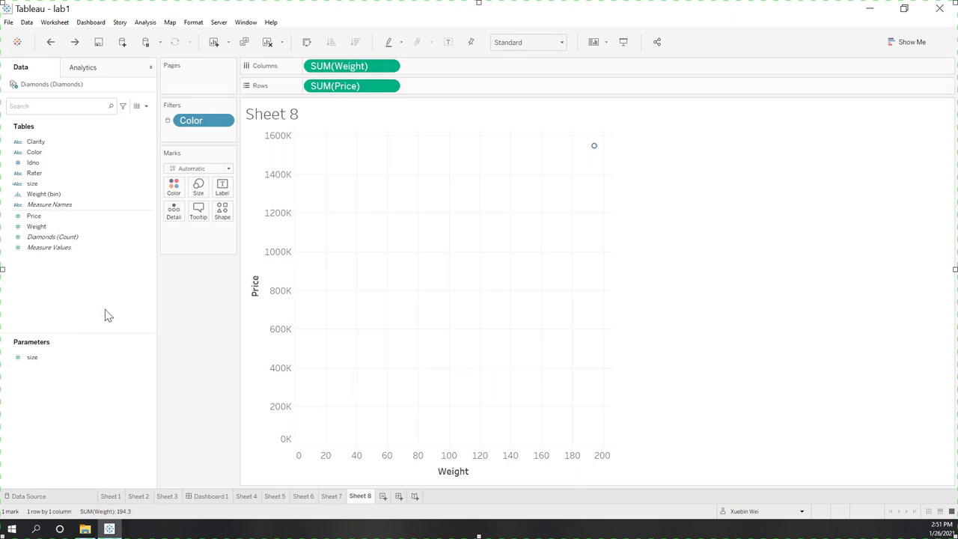
- Break the scatter plot down by Idno and create a set named big from the six highest-priced diamonds
drag(45, 163, 173, 213)
drag(549, 133, 595, 215)
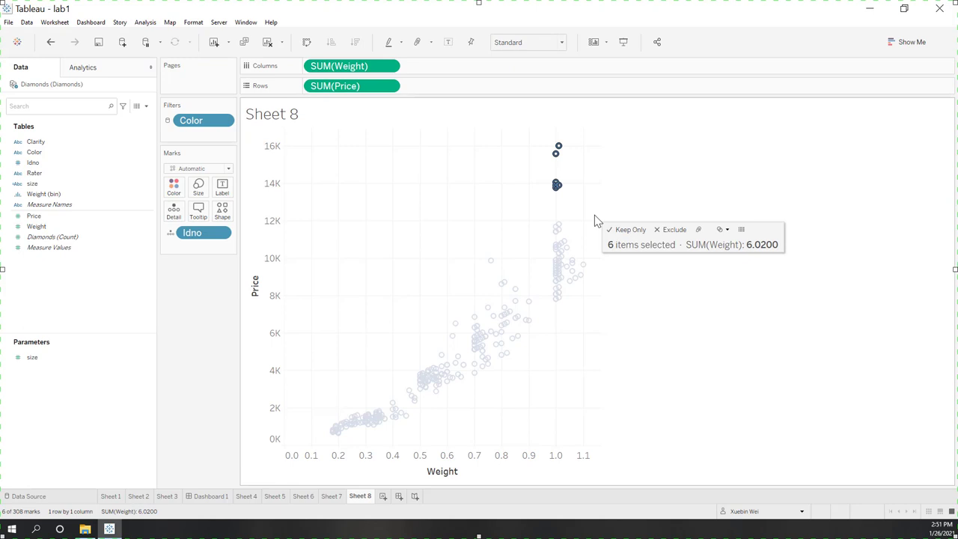
click(728, 232)
click(735, 247)
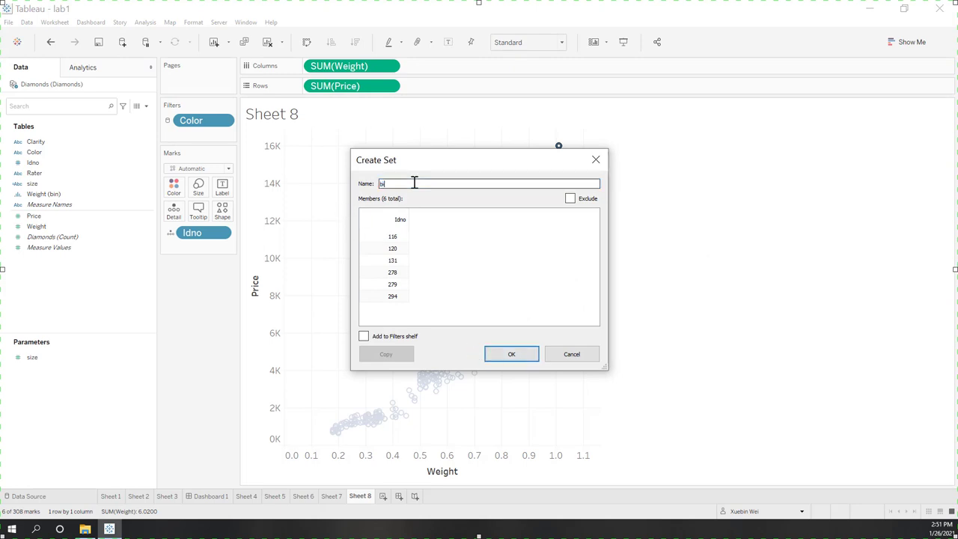
click(511, 352)
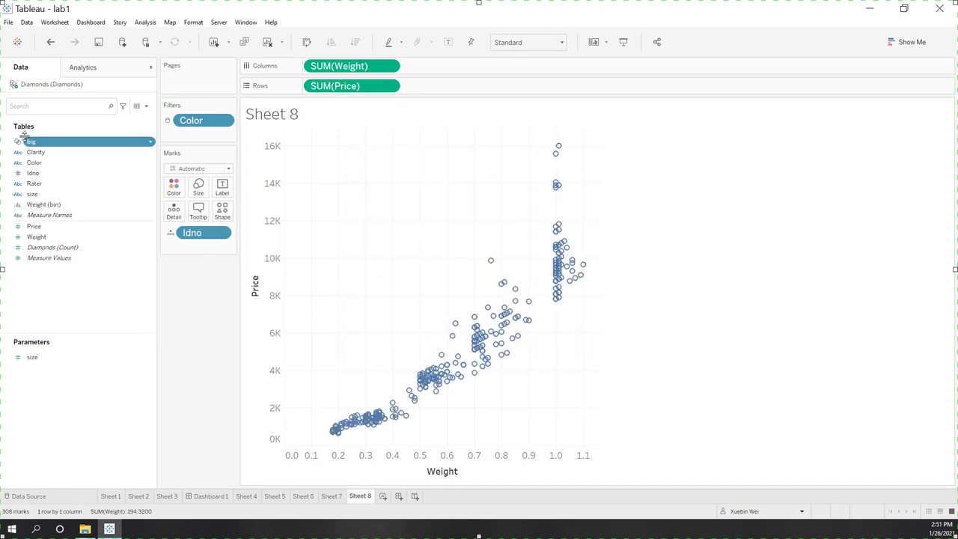
- Try coloring the marks by membership in the big set
drag(41, 143, 175, 188)
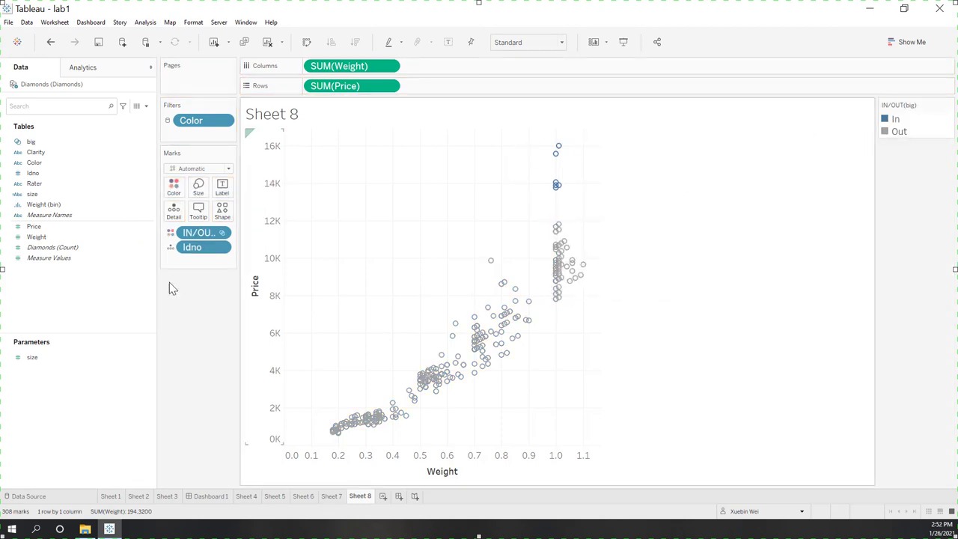
key(ctrl+z)
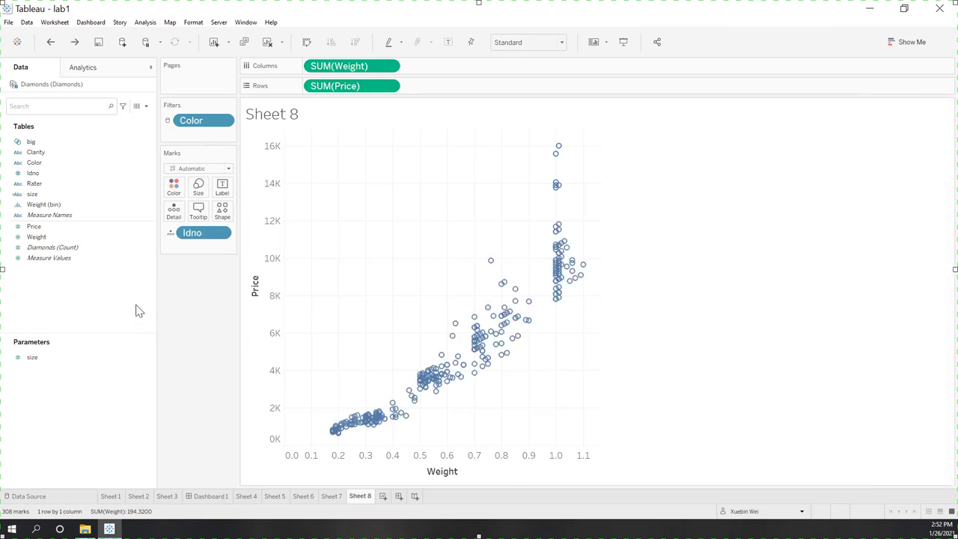
- Delete the big set from the data source
drag(45, 140, 179, 415)
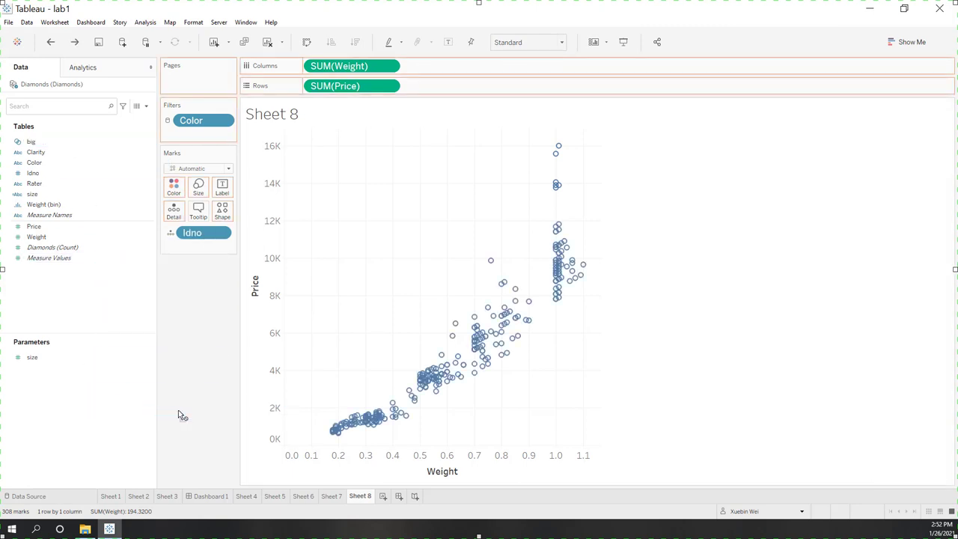
right_click(61, 142)
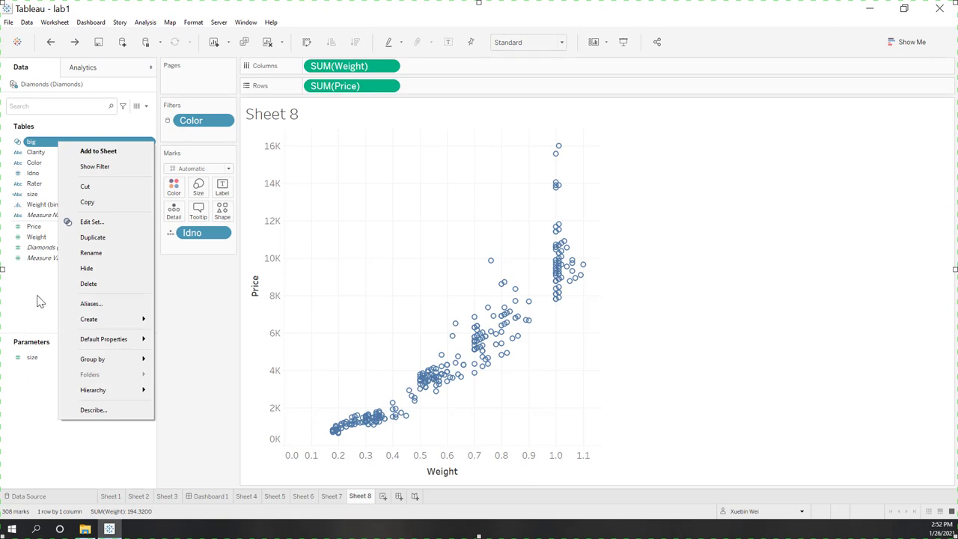
click(73, 285)
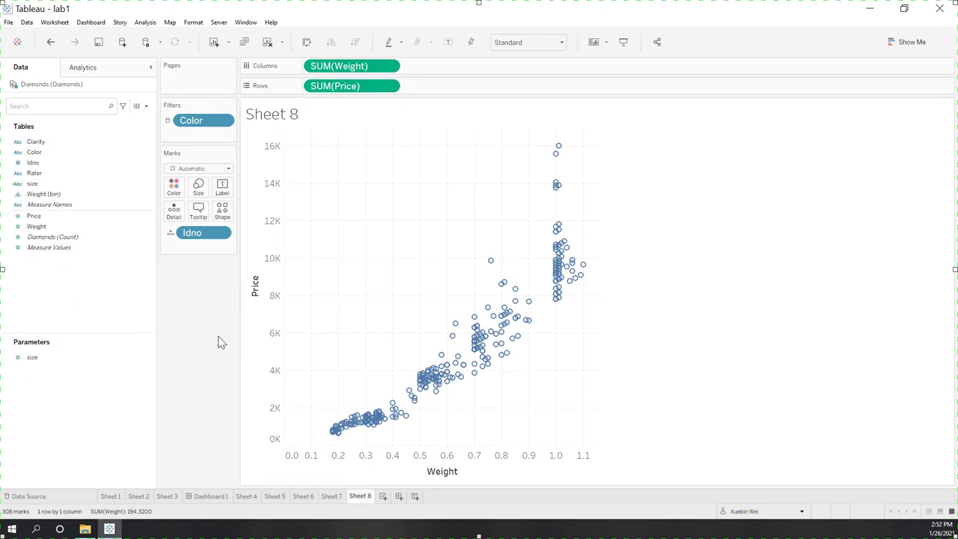
- Start a new set from the Idno field with a by-field condition on the sum of Price
right_click(36, 166)
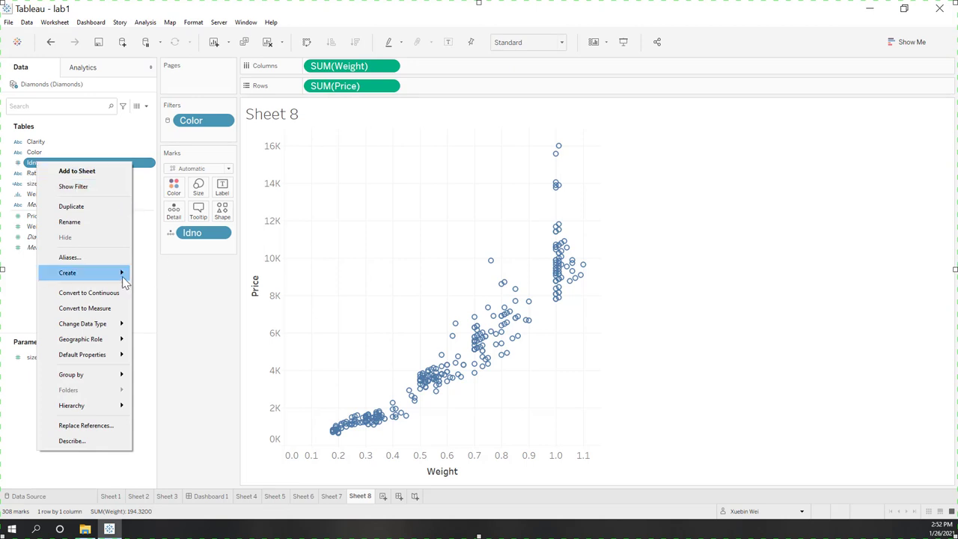
mouse_move(111, 271)
click(169, 308)
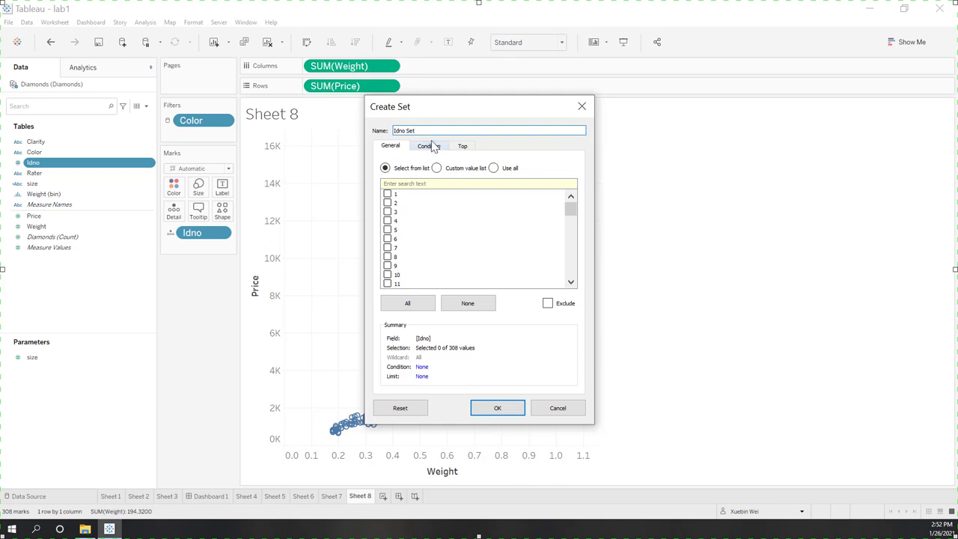
click(430, 146)
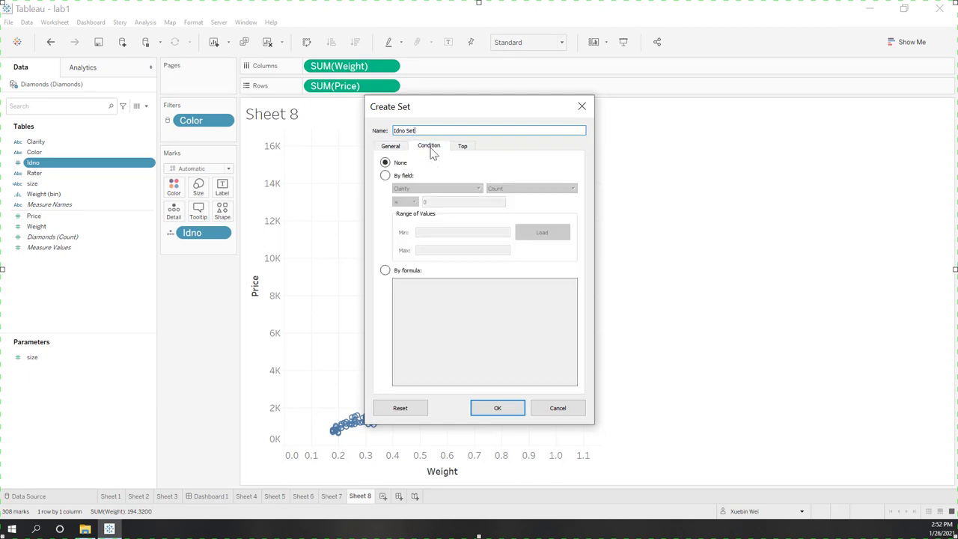
click(404, 177)
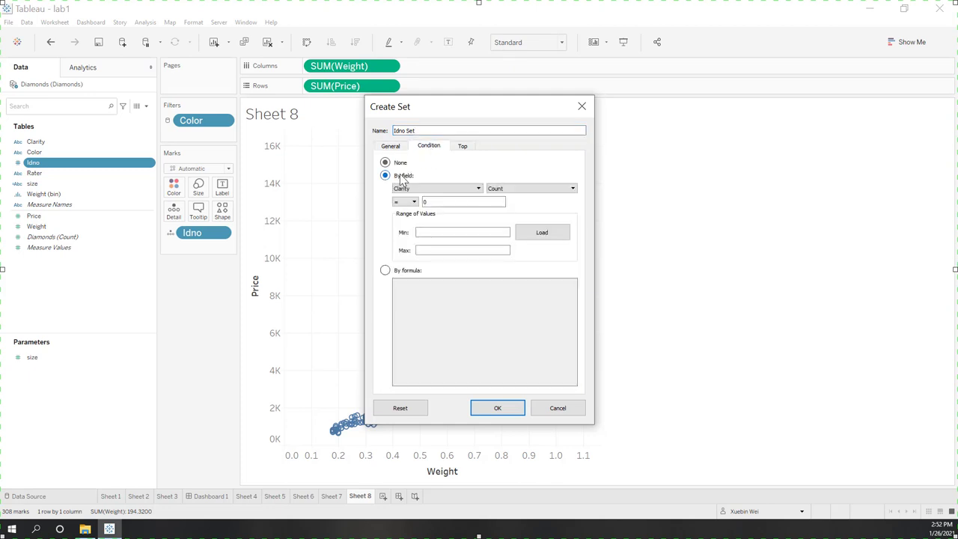
click(512, 192)
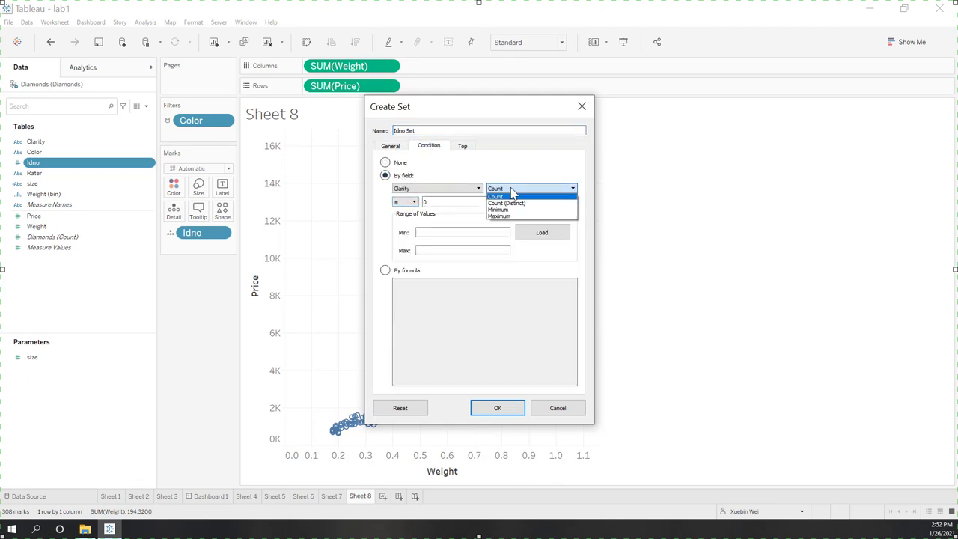
click(412, 203)
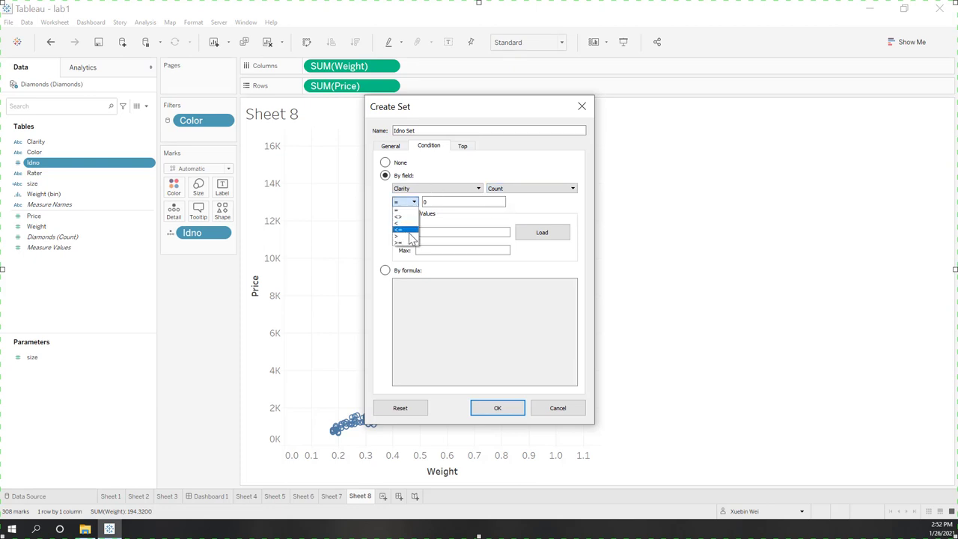
click(429, 226)
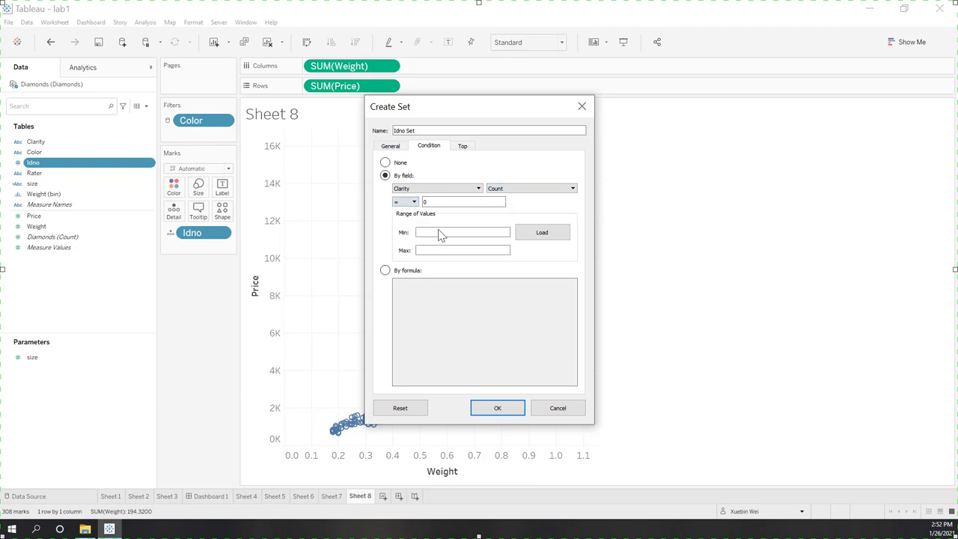
click(443, 189)
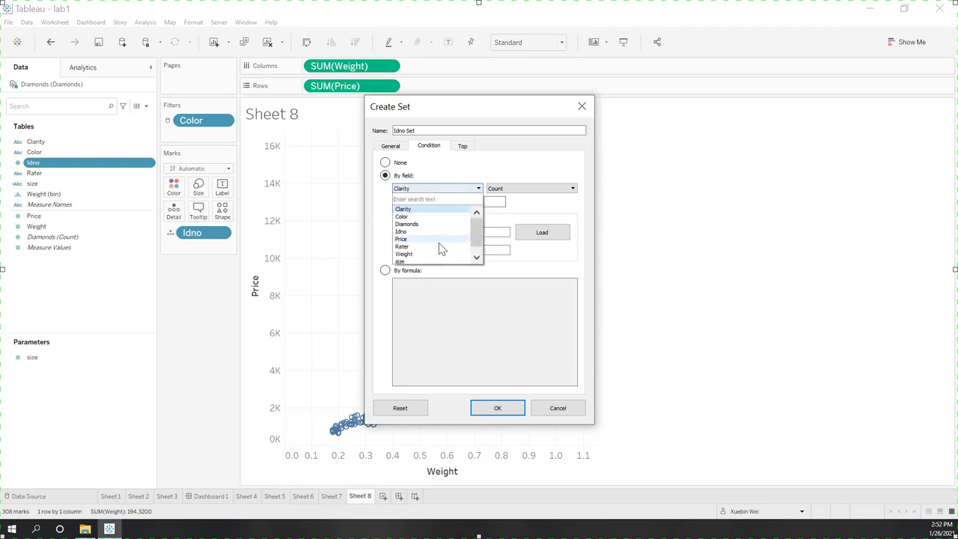
click(427, 239)
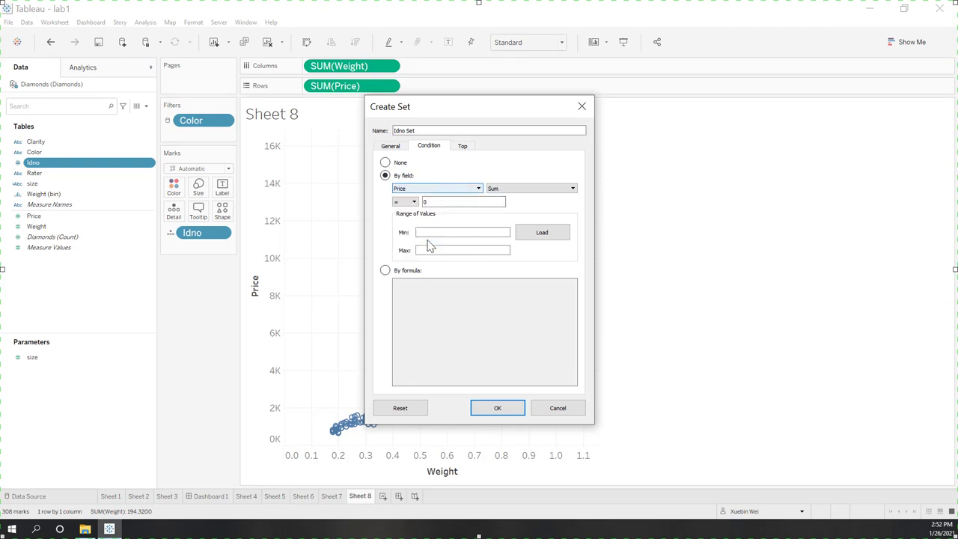
click(501, 189)
click(496, 196)
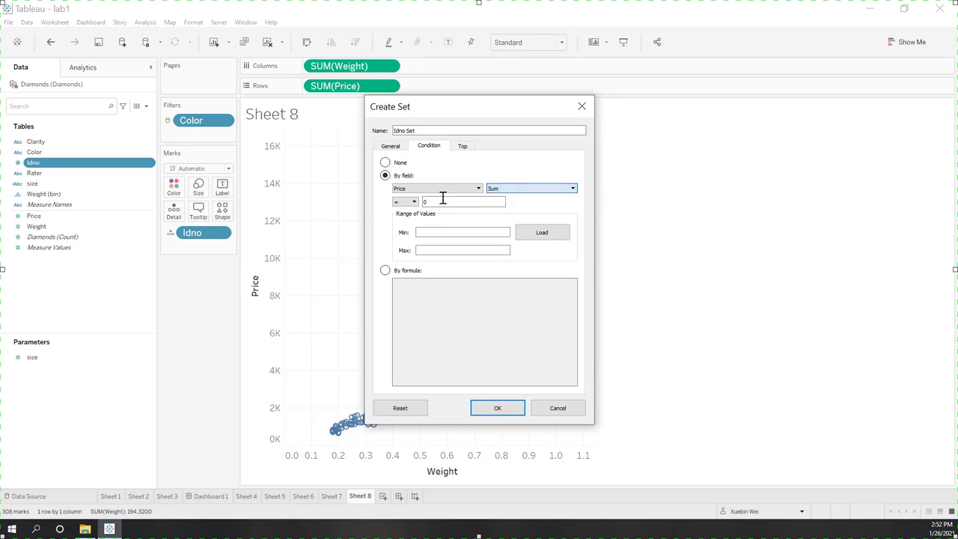
- Set the condition to greater than 10,000 and create the set under the name expensive
click(414, 202)
click(403, 236)
click(444, 204)
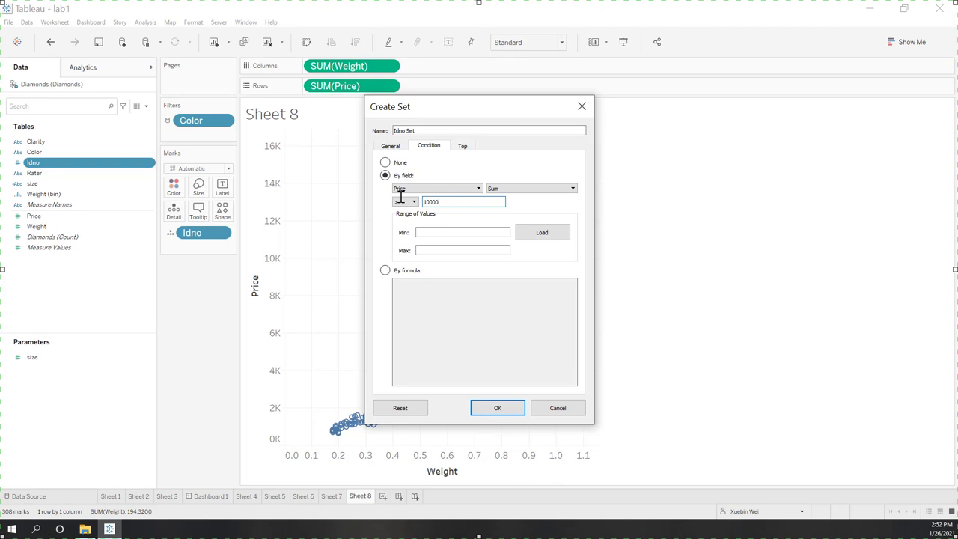
drag(427, 133, 323, 127)
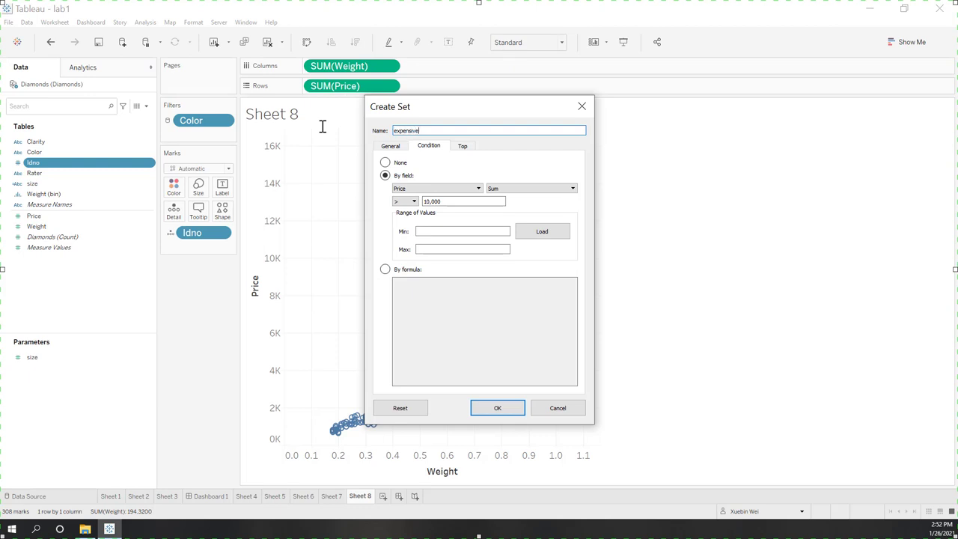
click(499, 408)
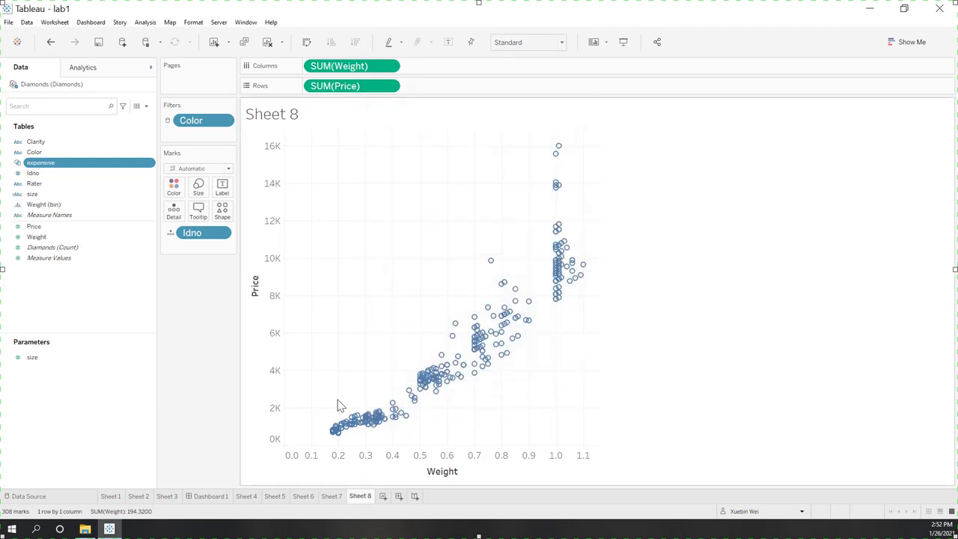
- Try the expensive set as the marks' color and as a worksheet filter, taking it off each time
drag(78, 164, 184, 191)
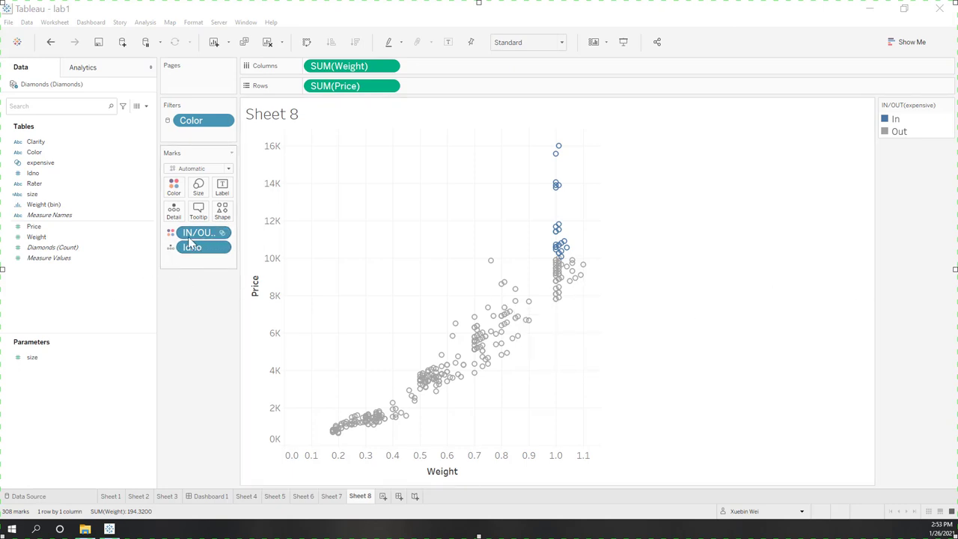
drag(197, 233, 106, 419)
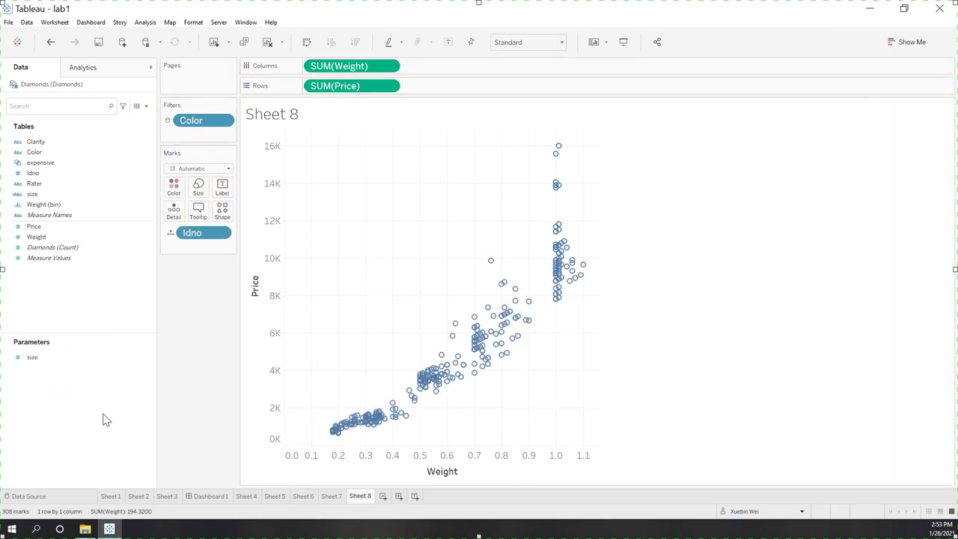
drag(40, 162, 181, 142)
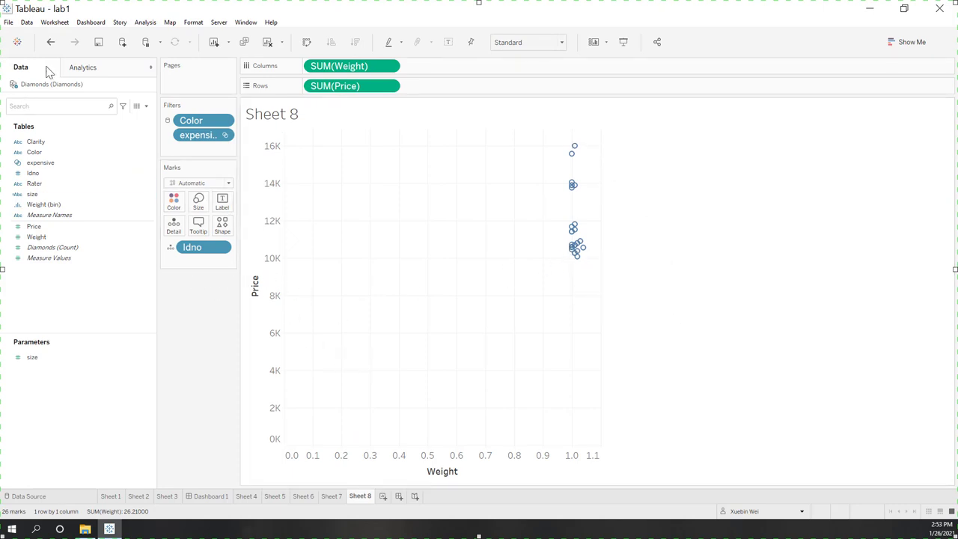
click(50, 42)
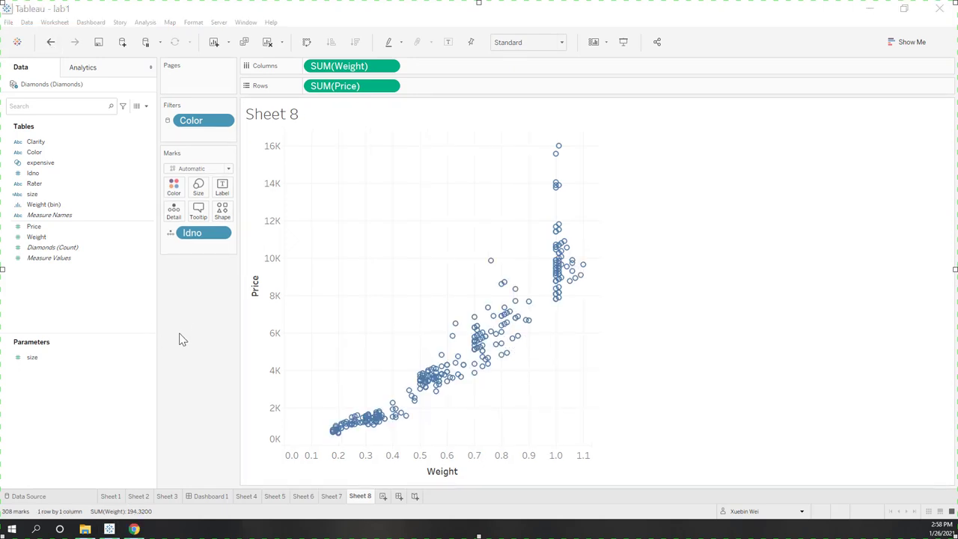
- Filter the scatter plot on Idno to the top 10 by sum of Weight
drag(30, 173, 199, 138)
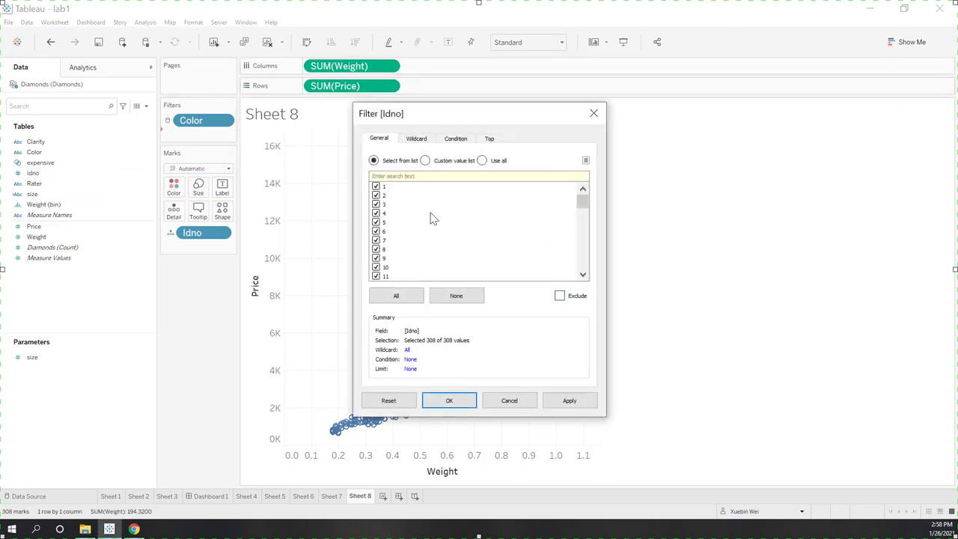
click(491, 140)
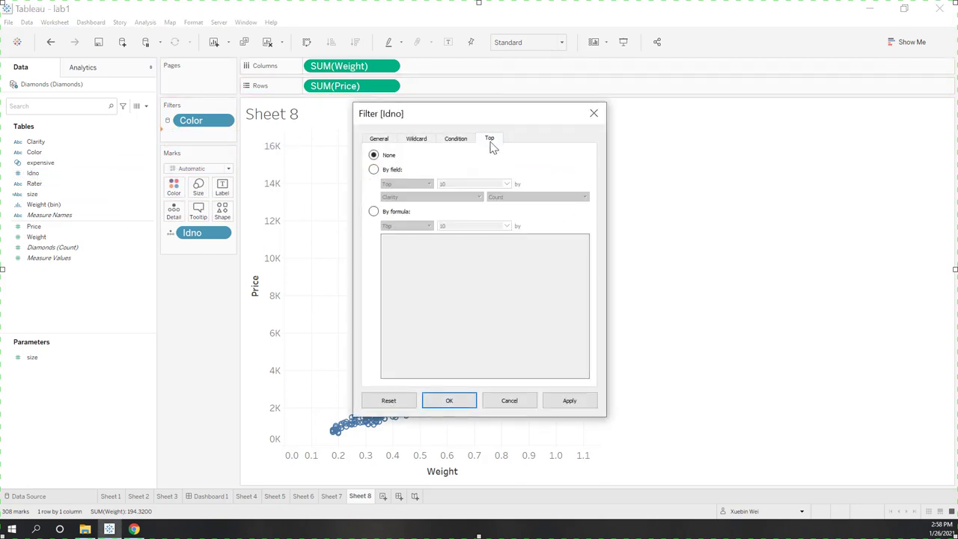
click(397, 171)
click(447, 198)
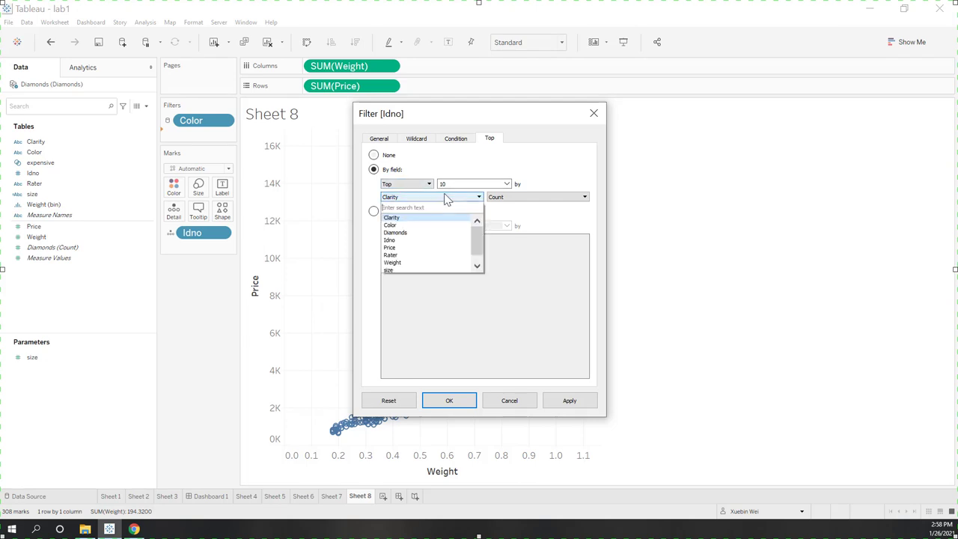
click(393, 263)
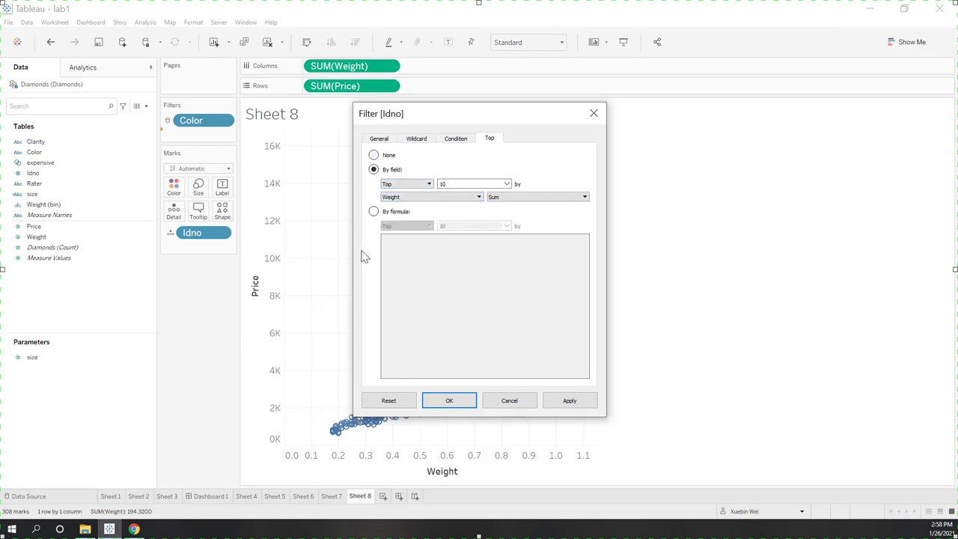
click(460, 400)
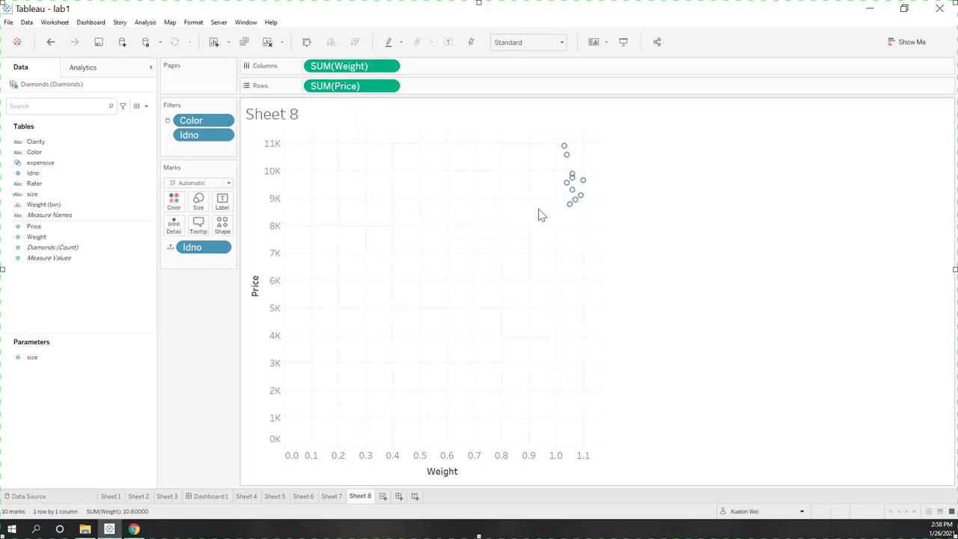
- Create a set named big from the top-10 Idno filter and take that filter off the worksheet
right_click(215, 142)
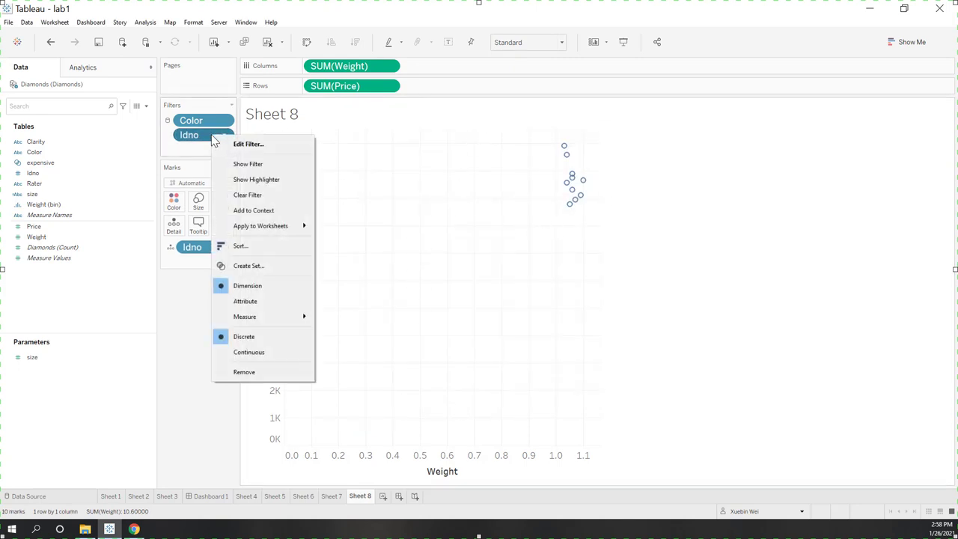
click(261, 267)
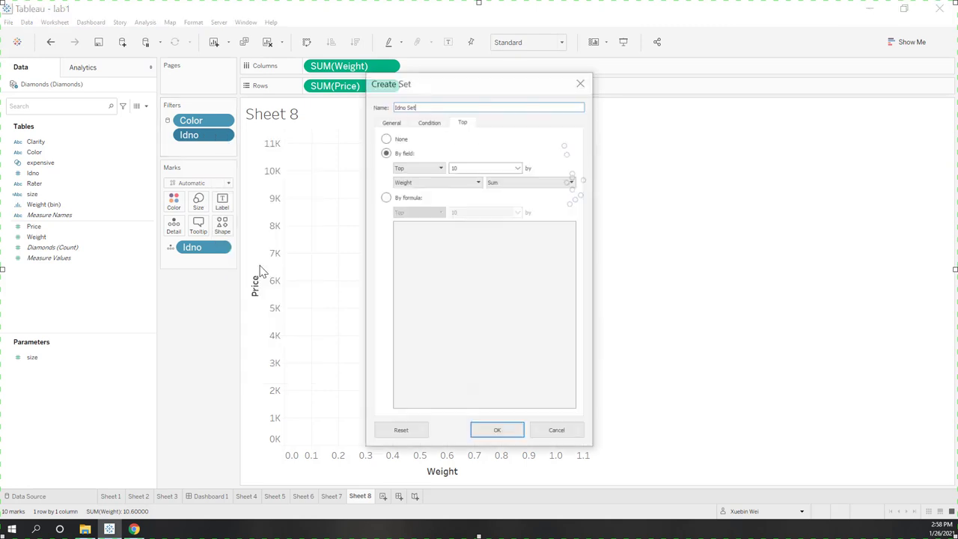
drag(443, 107, 322, 104)
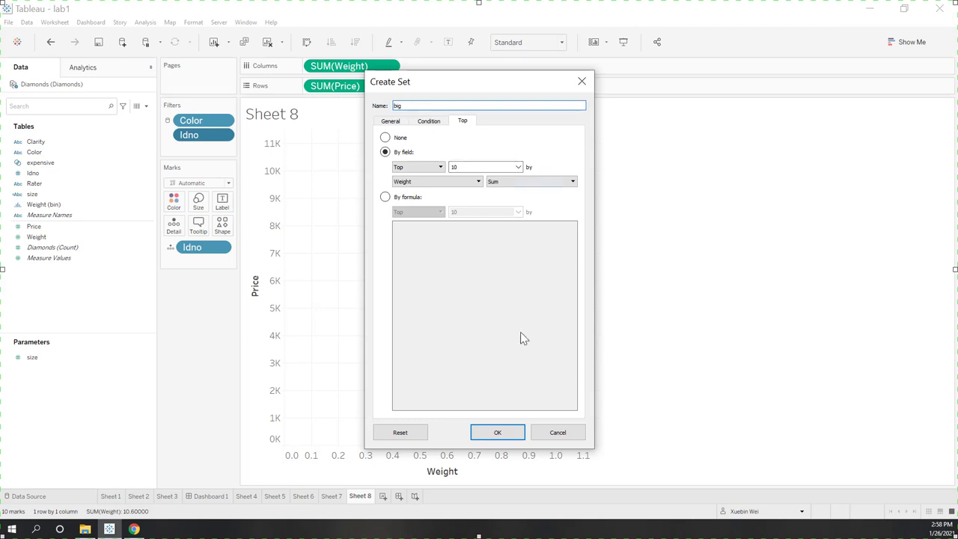
text(big)
click(498, 433)
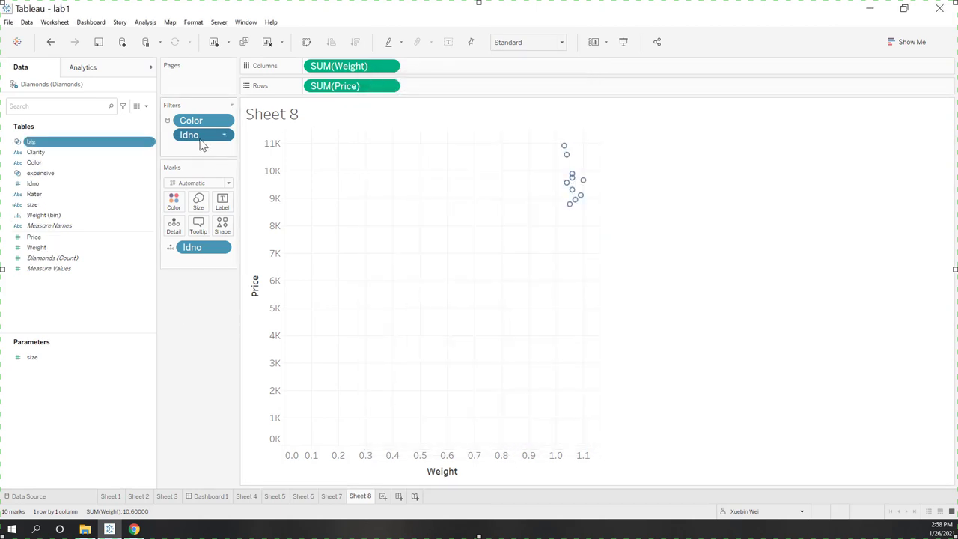
drag(200, 144, 113, 393)
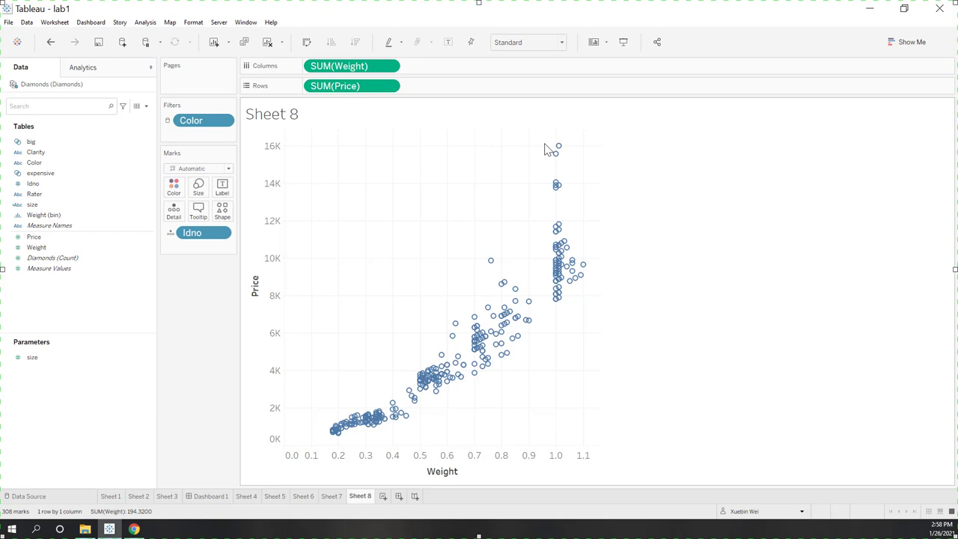
- Try coloring the marks by the big set and showing its individual members, then take the set off the marks and filters
drag(31, 141, 175, 188)
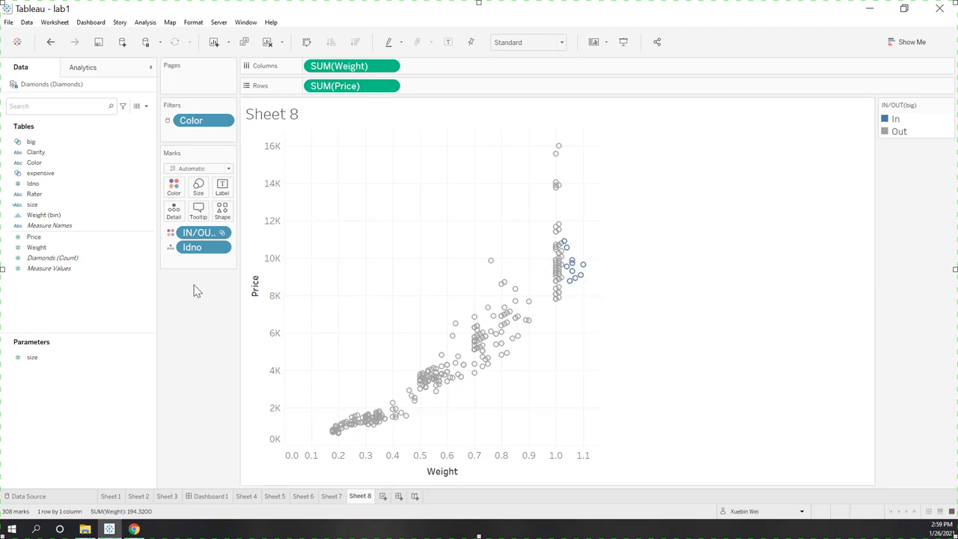
click(224, 234)
click(211, 370)
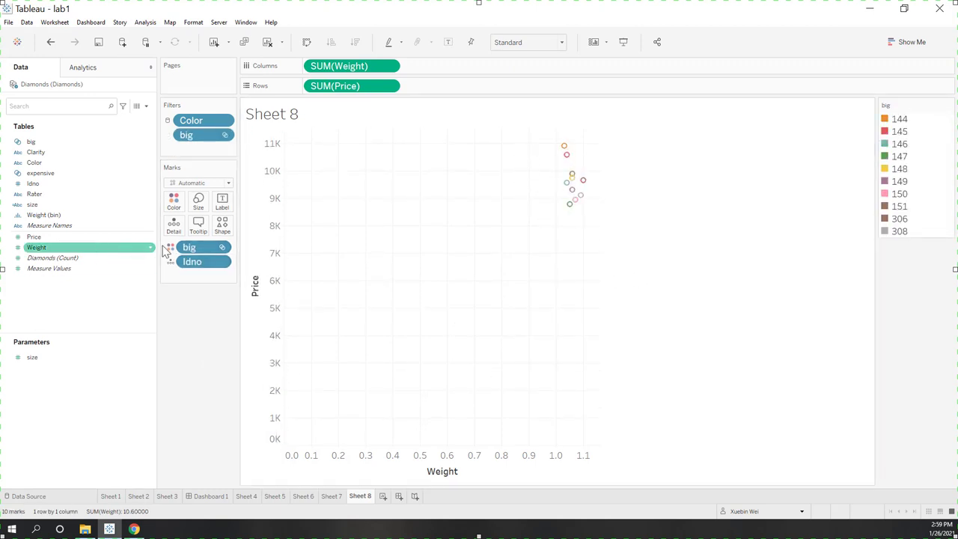
drag(189, 247, 134, 302)
drag(189, 138, 81, 427)
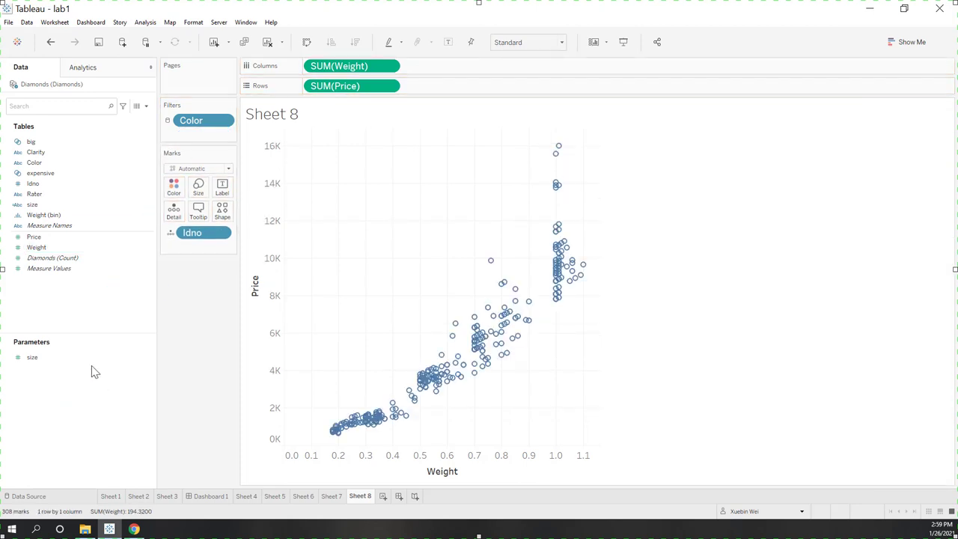
- Try to create a combined set from the big and expensive sets
click(34, 174)
click(34, 144)
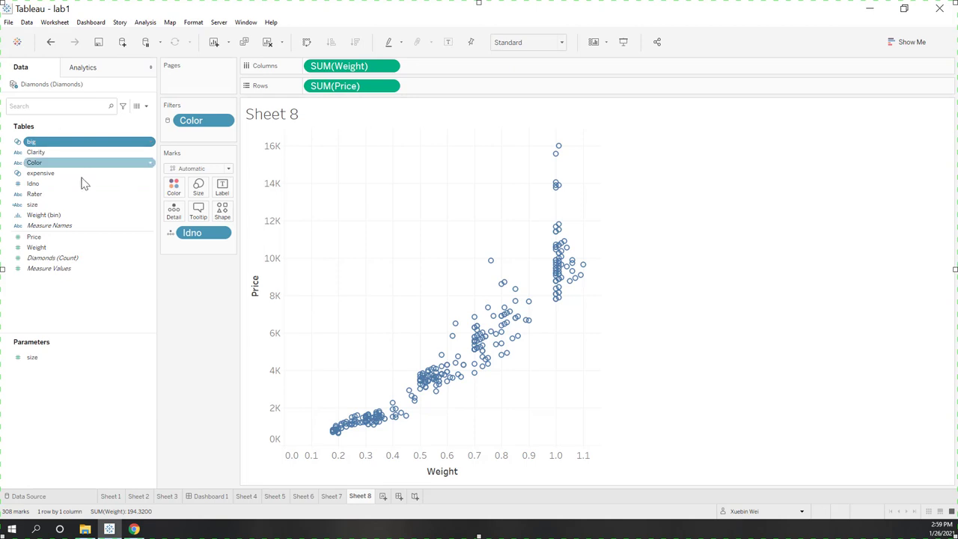
ctrl+click(64, 175)
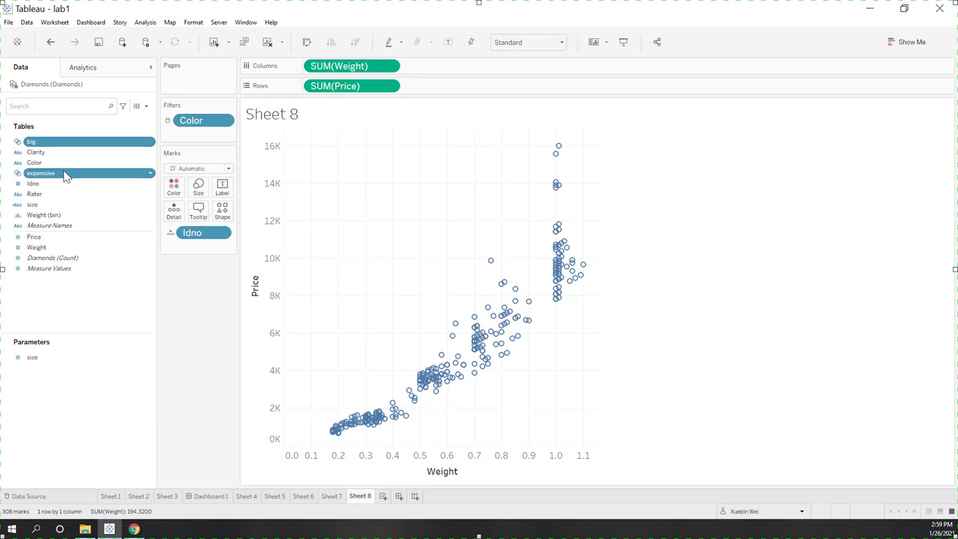
right_click(65, 177)
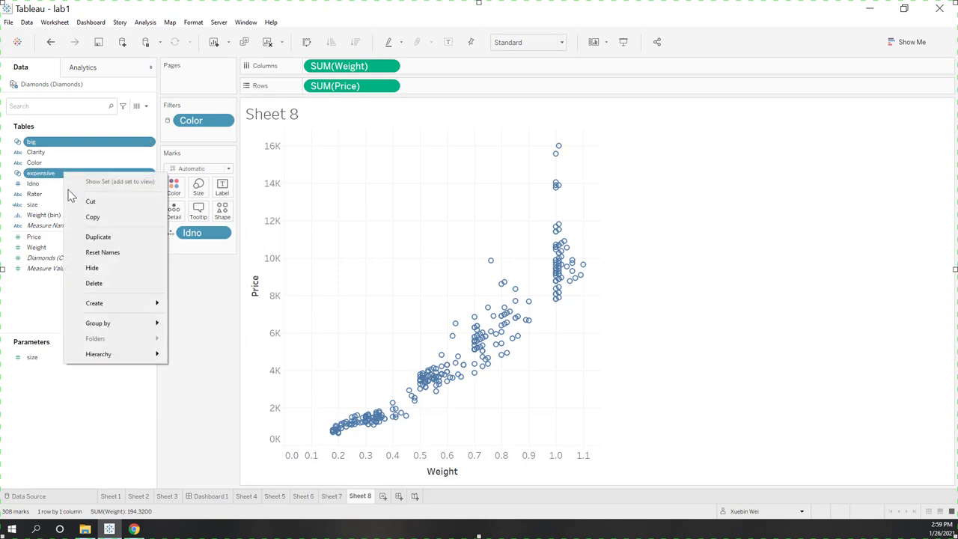
mouse_move(125, 309)
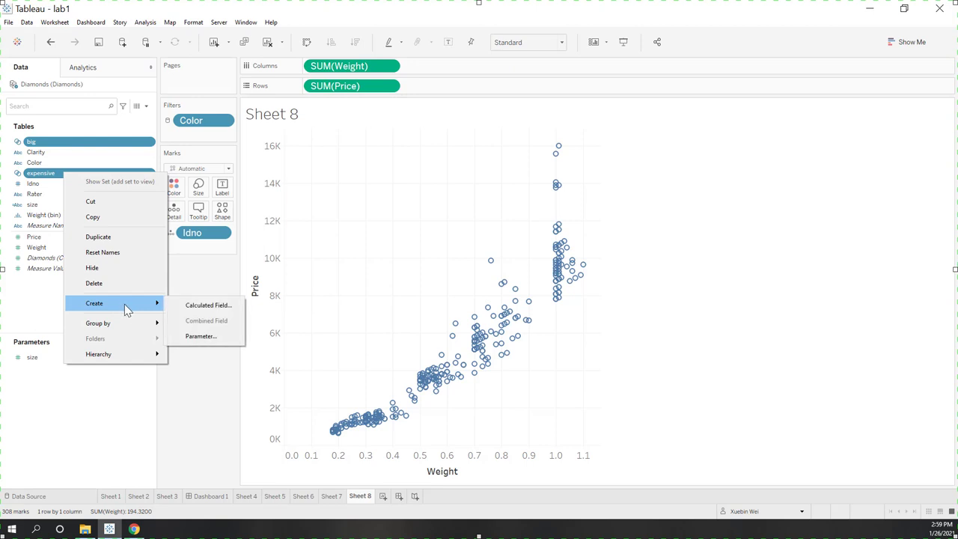
click(199, 399)
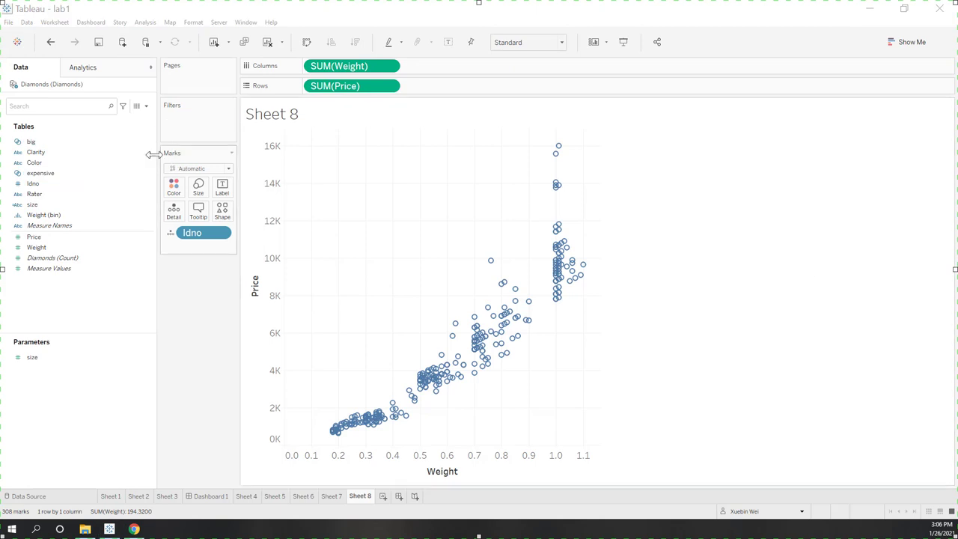
click(110, 143)
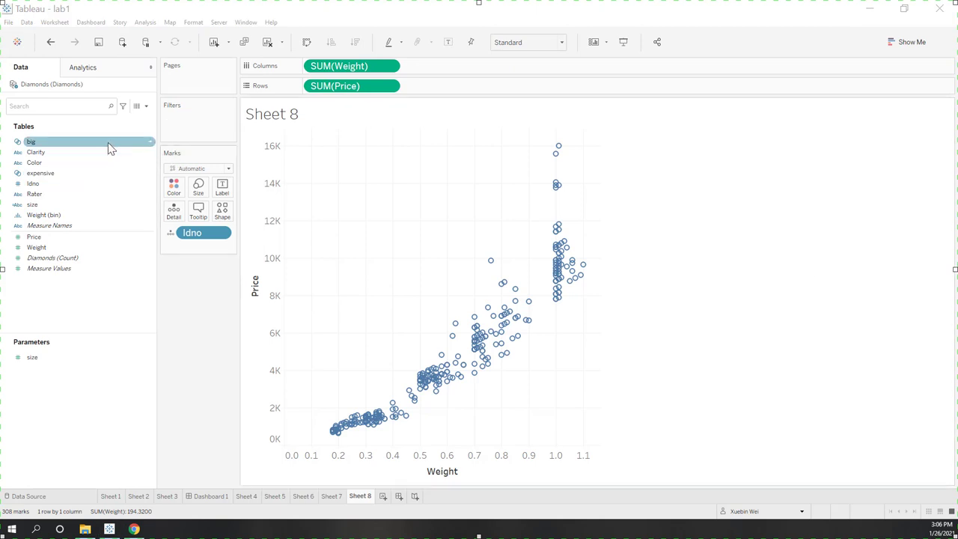
ctrl+click(82, 174)
right_click(84, 181)
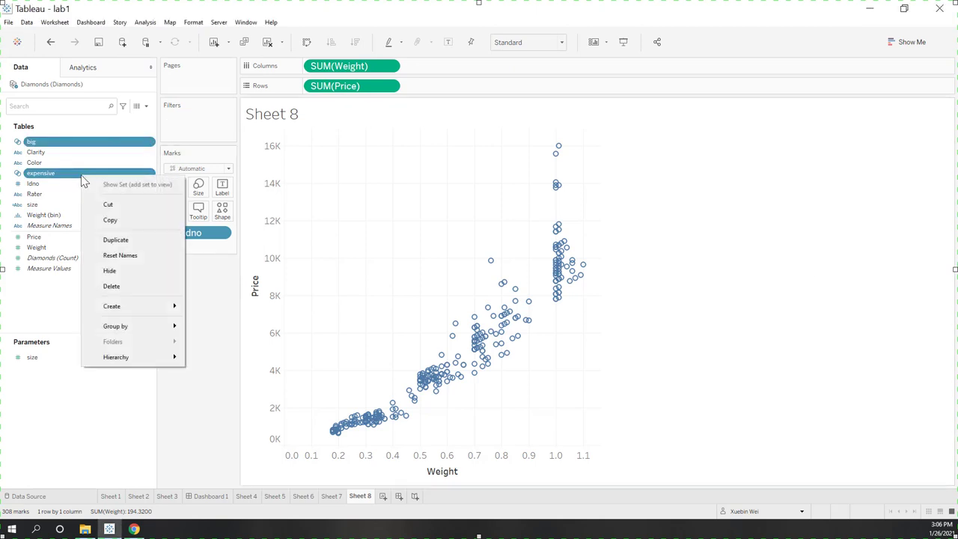
click(229, 307)
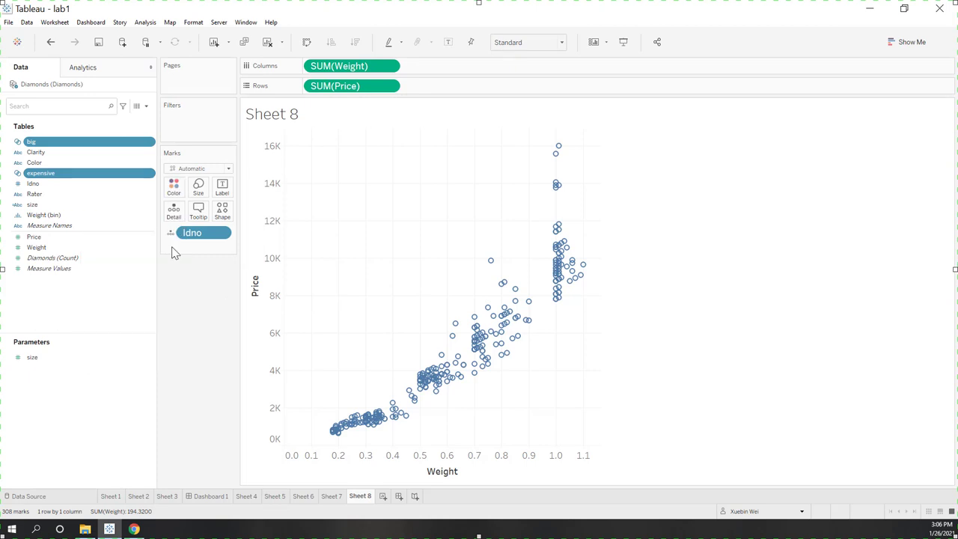
- Start a new set from the Idno field that keeps the top 10 by field
click(77, 145)
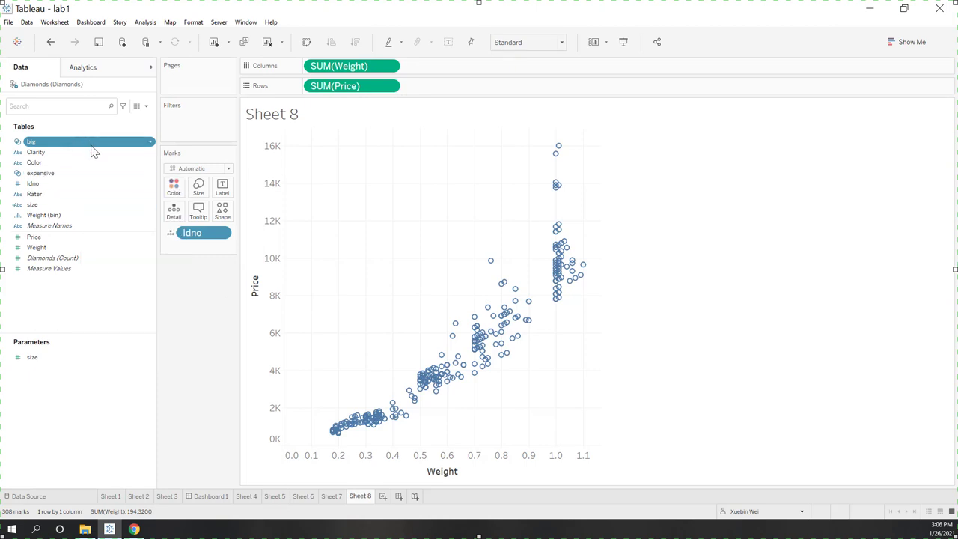
click(66, 181)
right_click(49, 187)
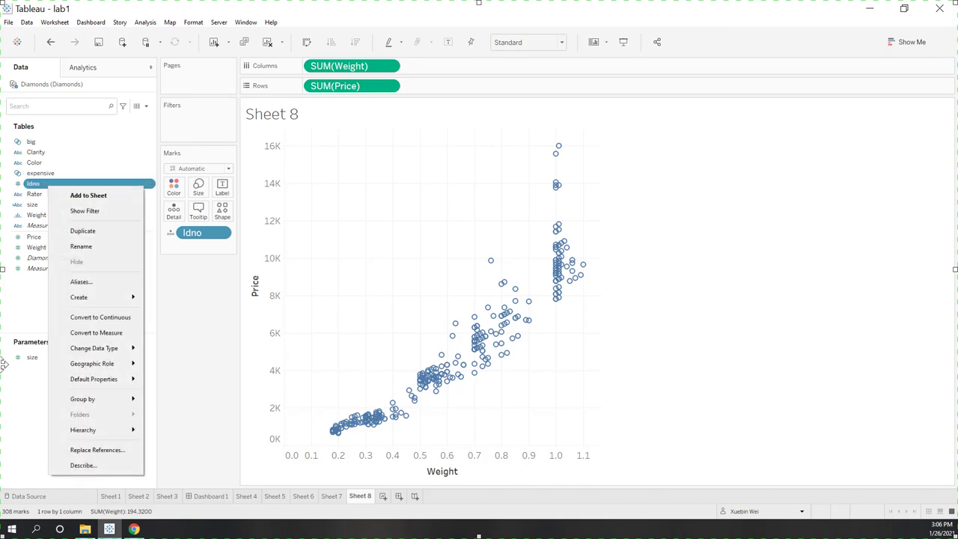
mouse_move(122, 303)
click(190, 333)
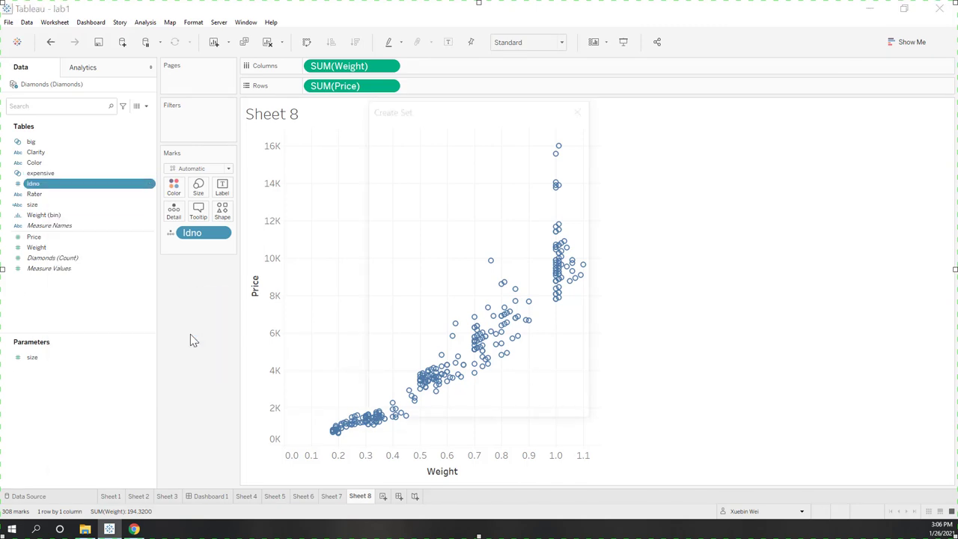
click(464, 147)
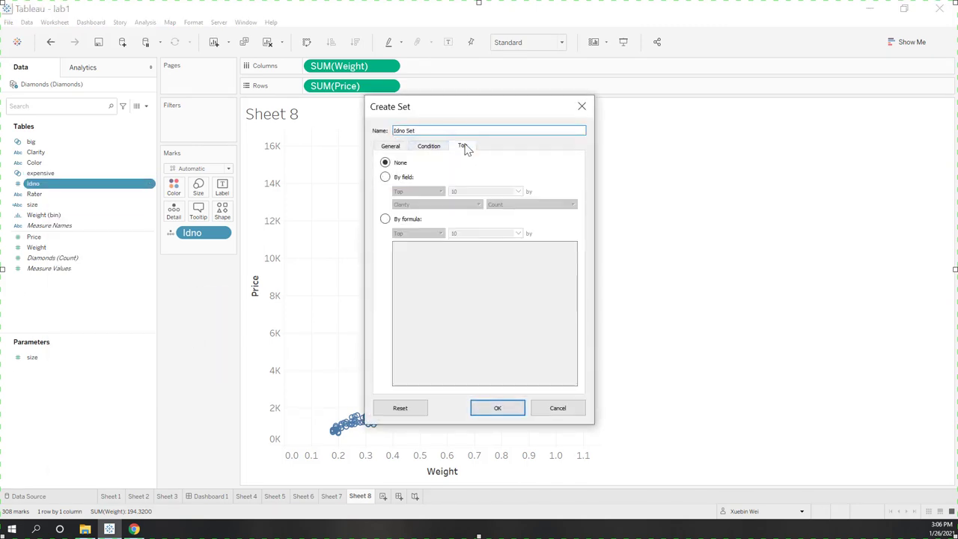
click(408, 178)
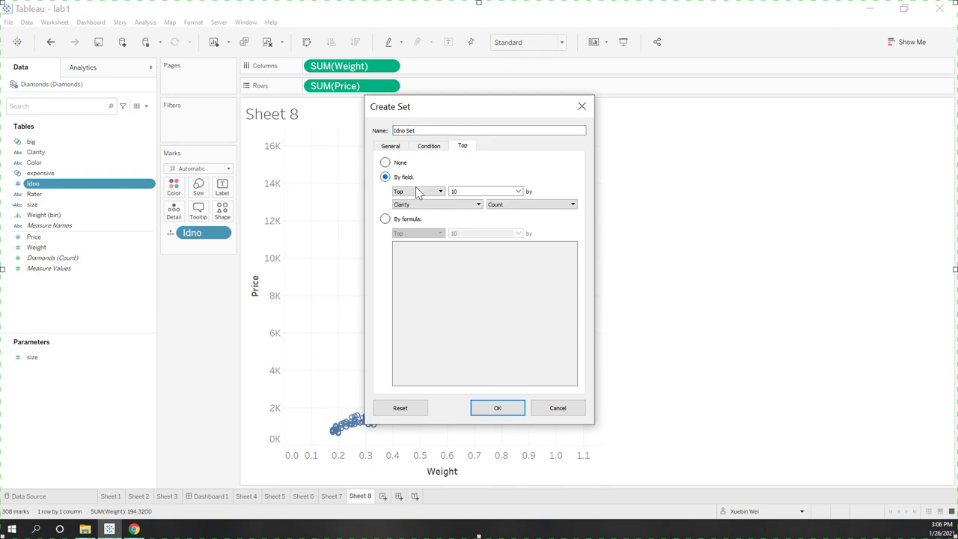
- Base the top 10 on the sum of Weight and create the set under the name big set
click(500, 204)
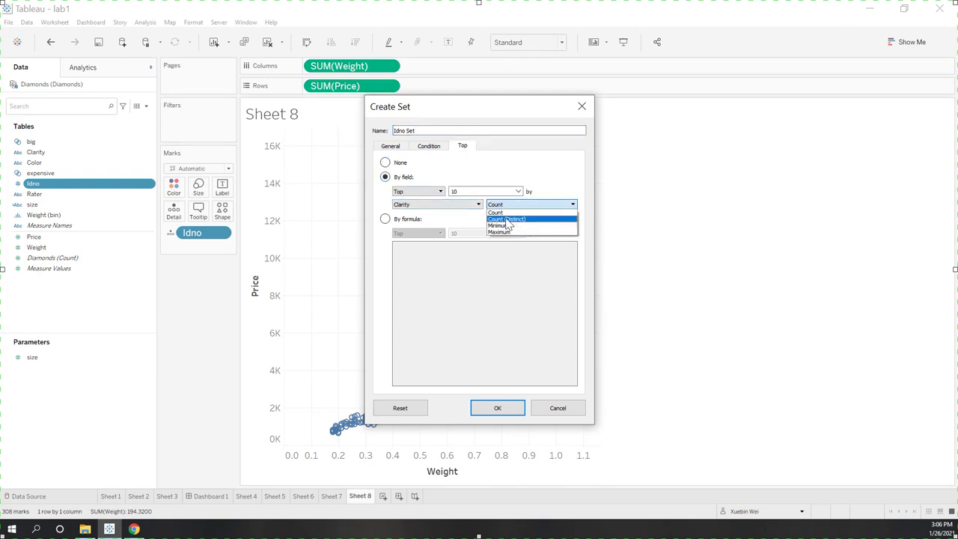
click(434, 210)
click(433, 204)
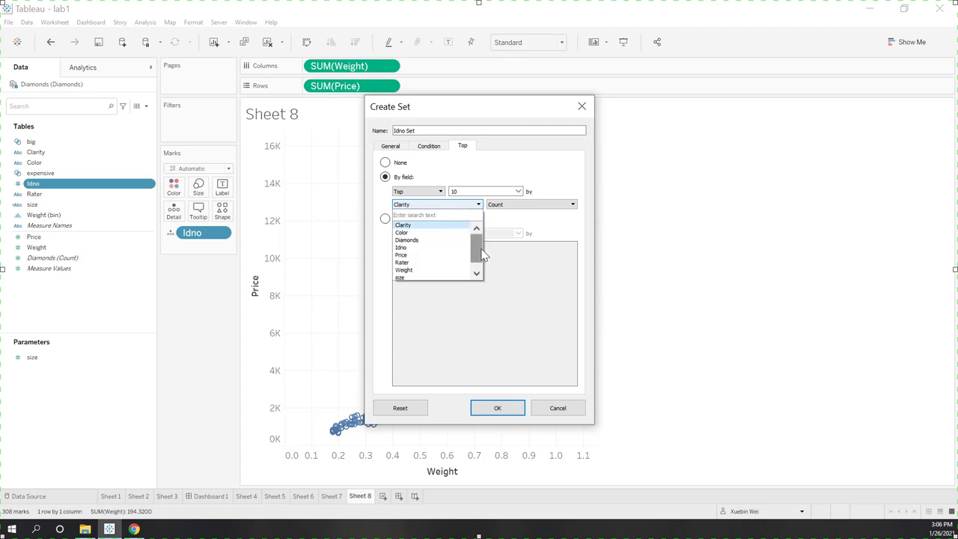
drag(479, 253, 482, 261)
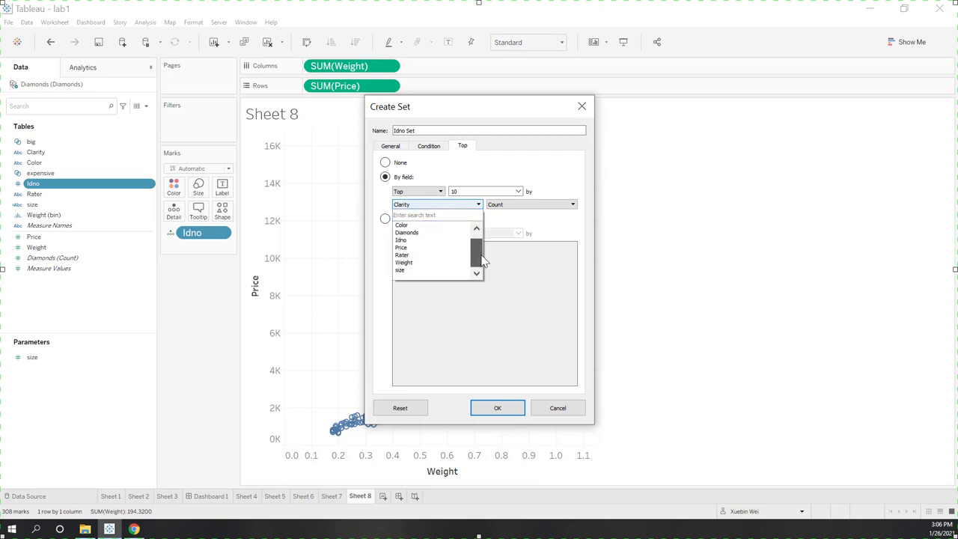
click(435, 263)
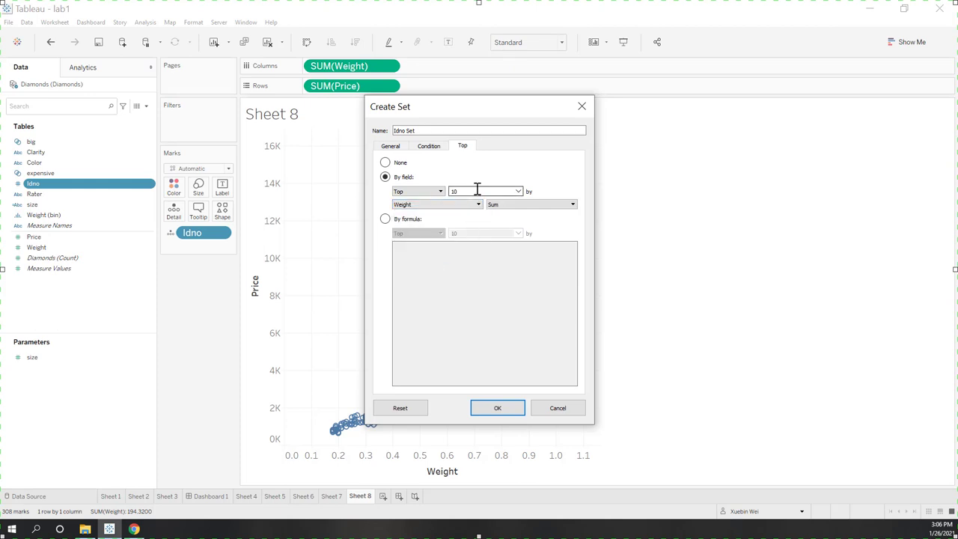
drag(425, 132, 337, 131)
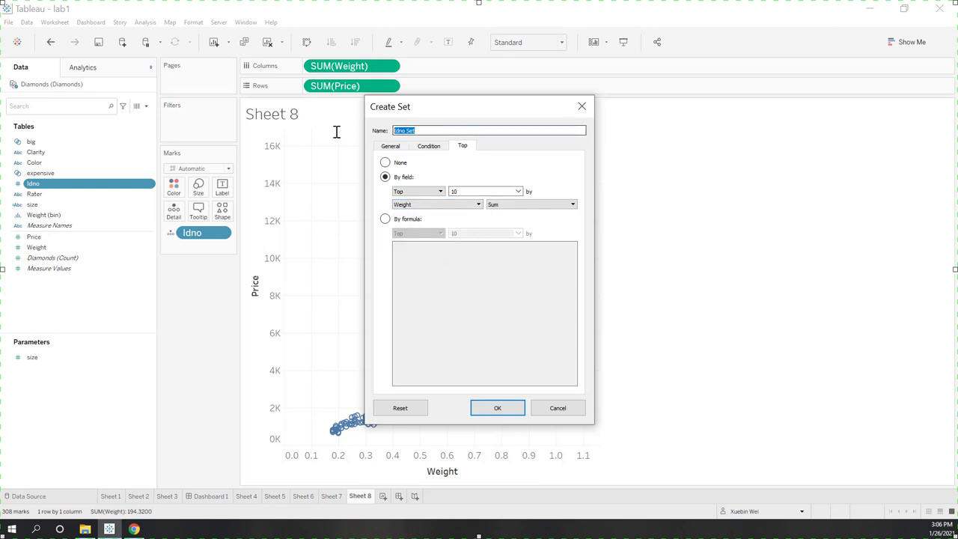
text(big set)
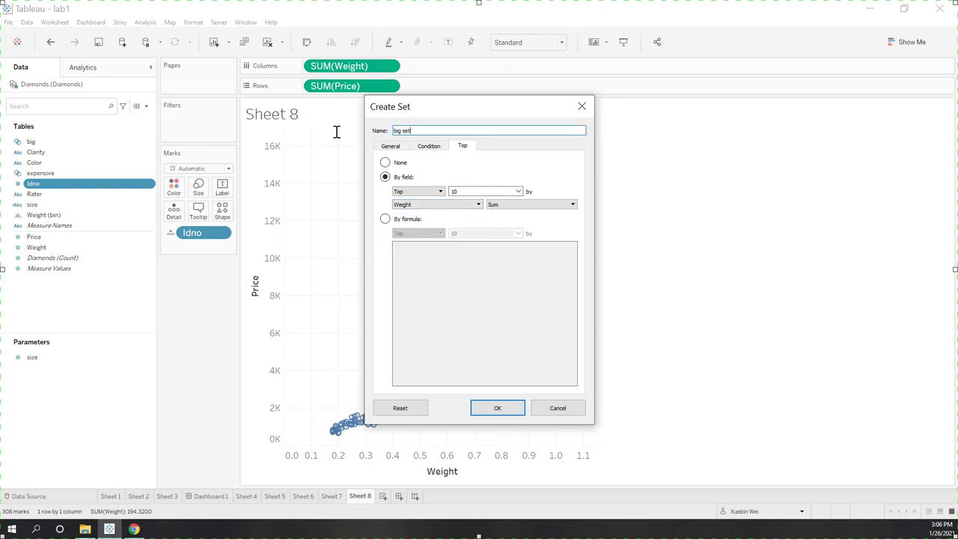
click(500, 408)
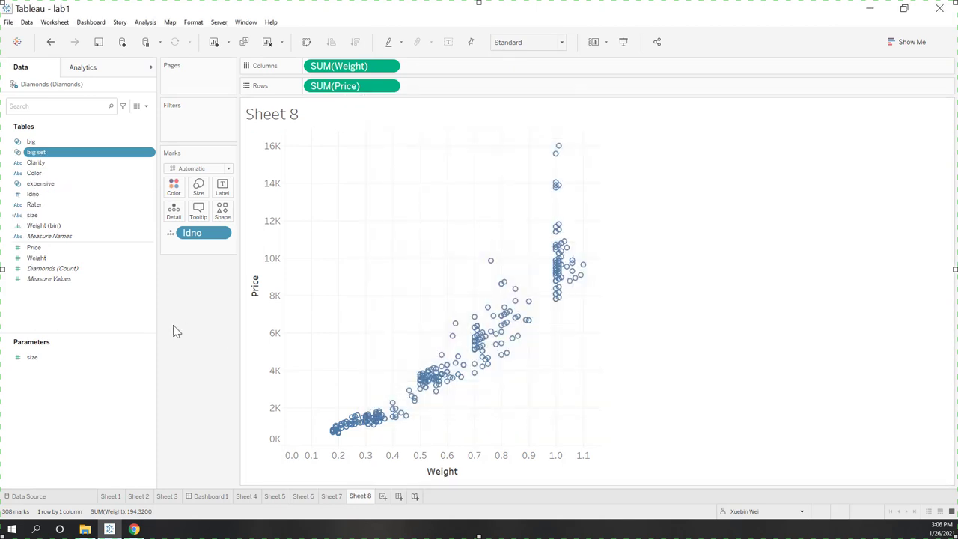
- Select big set and expensive together and check for the option to create a combined set
ctrl+click(80, 187)
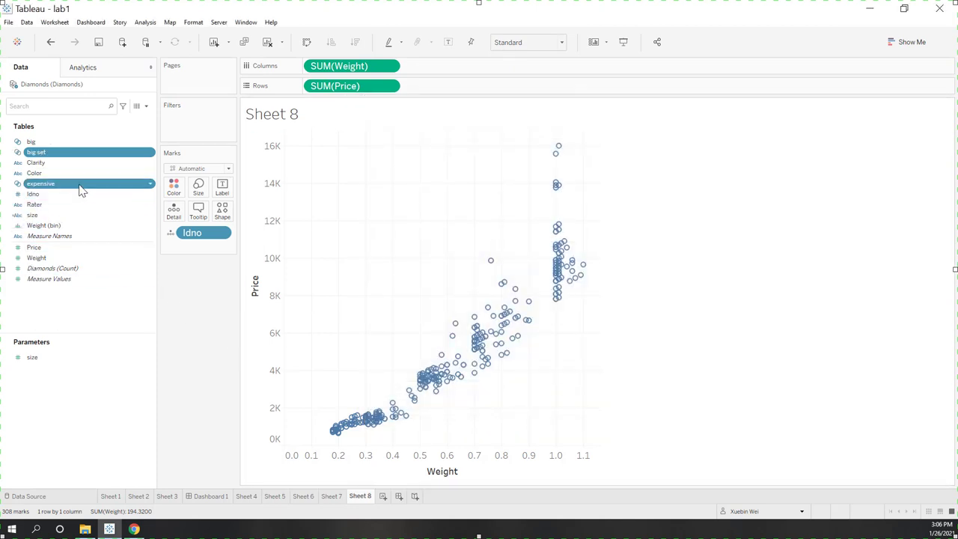
right_click(81, 187)
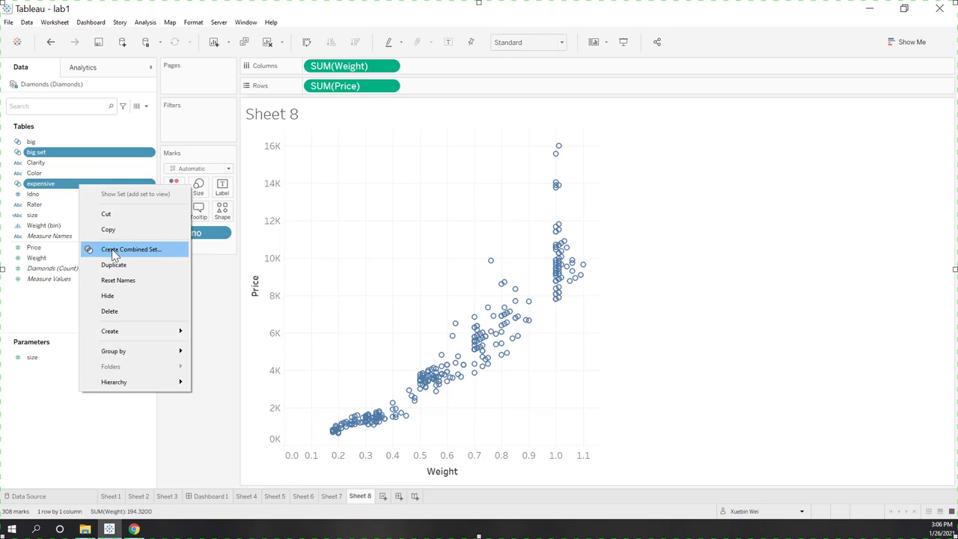
key(Escape)
- Review the condition settings of the expensive set and close its definition without changes
click(49, 187)
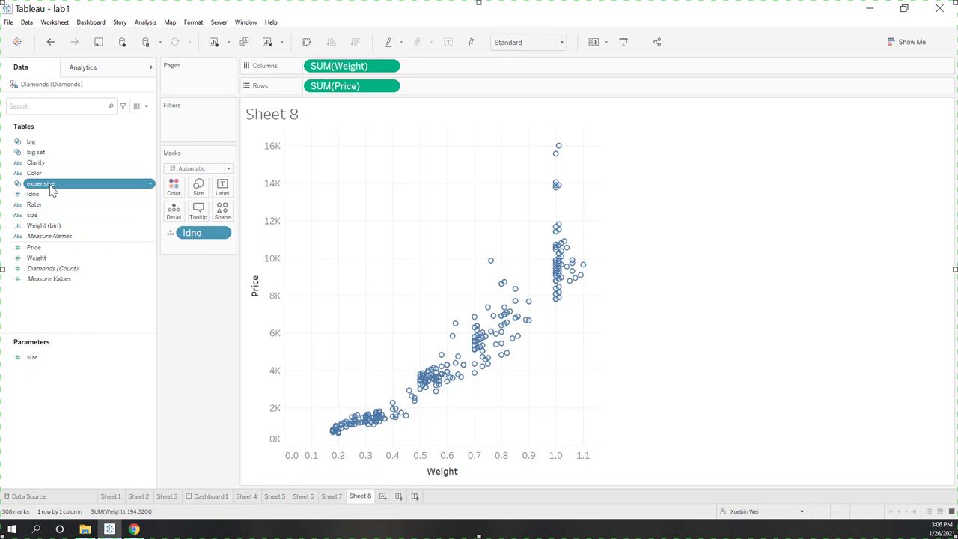
right_click(51, 191)
click(90, 278)
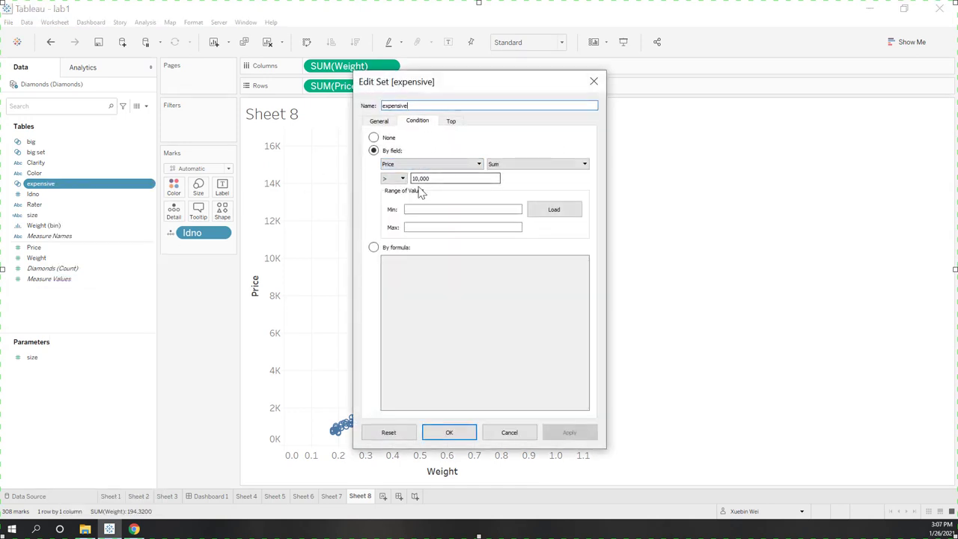
click(510, 435)
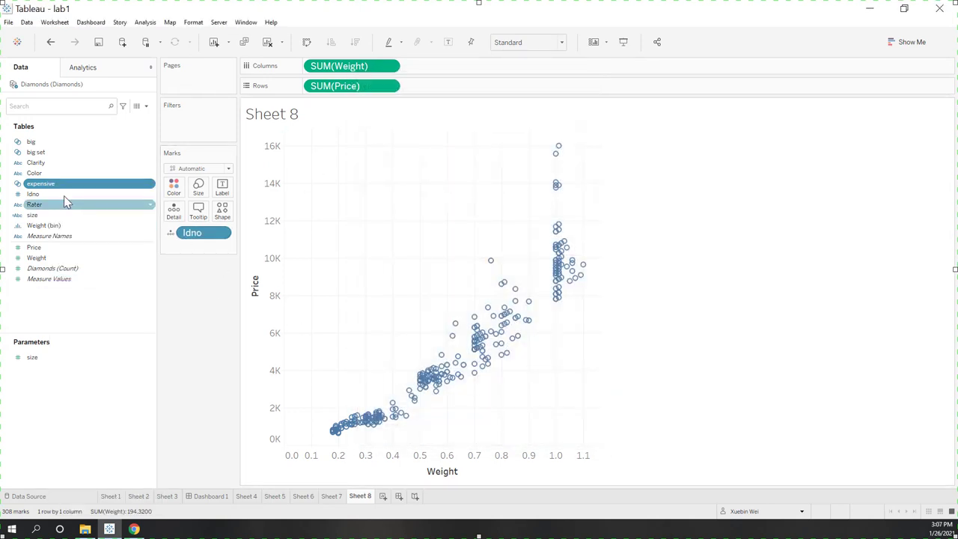
- Open the definition of big set to review its top-filter settings
click(46, 152)
right_click(48, 155)
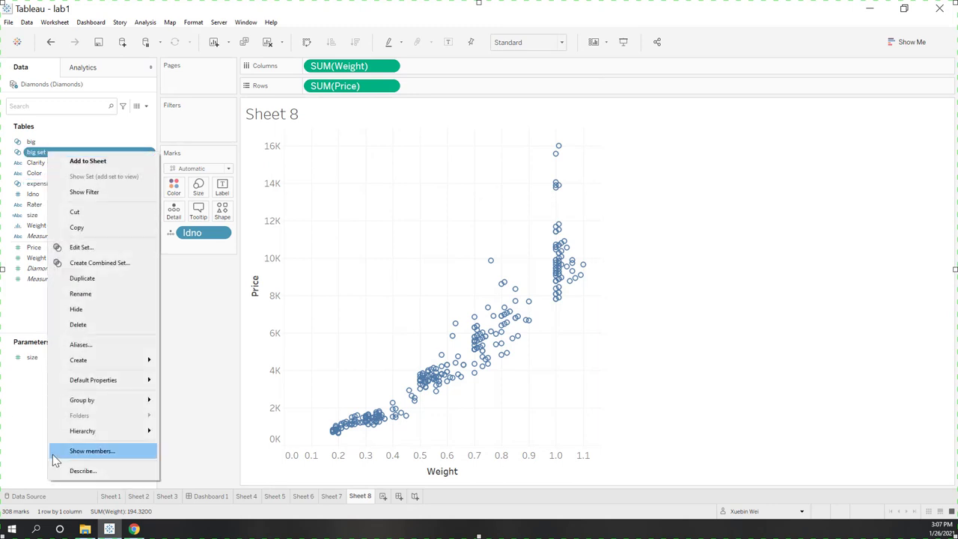
click(81, 248)
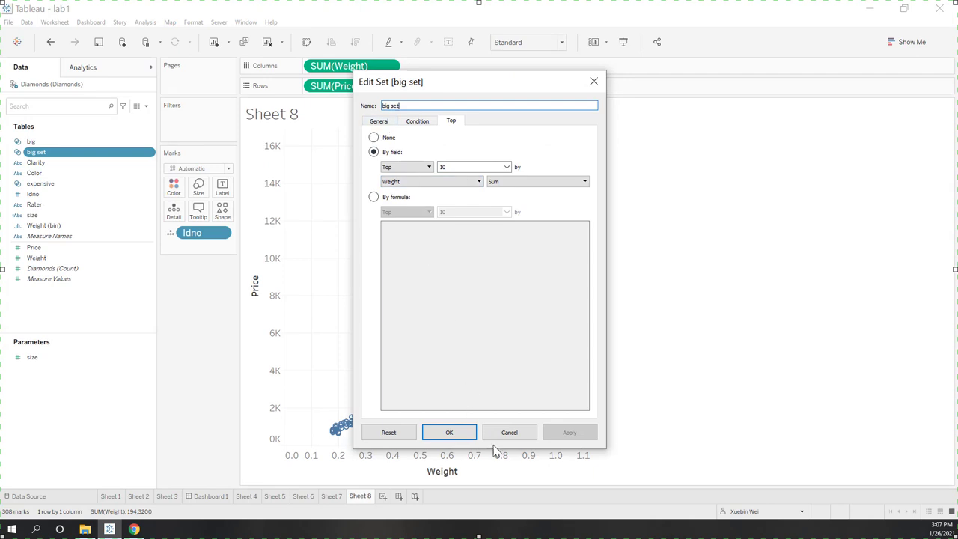
- Create a combined set named big and expensive that keeps only the shared members of big set and expensive
click(522, 432)
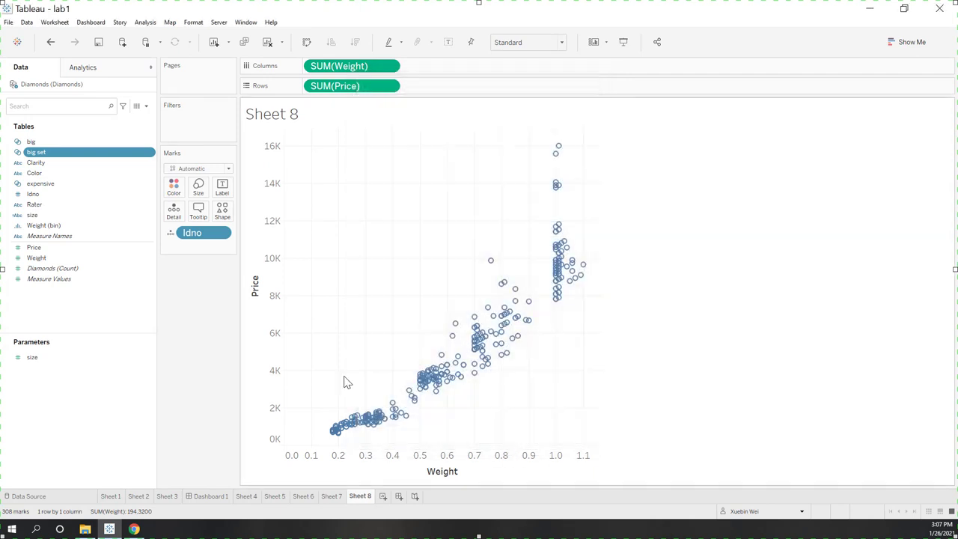
click(89, 186)
right_click(88, 194)
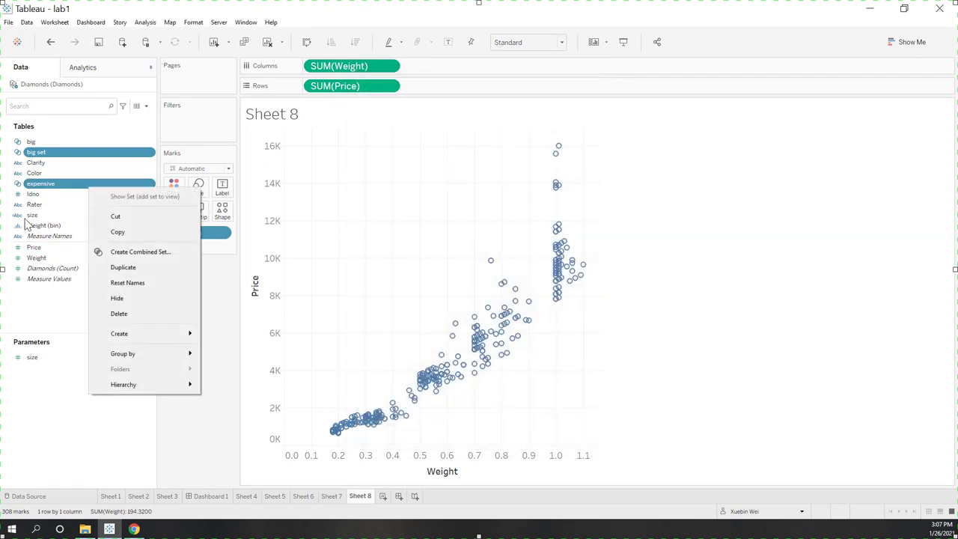
click(153, 248)
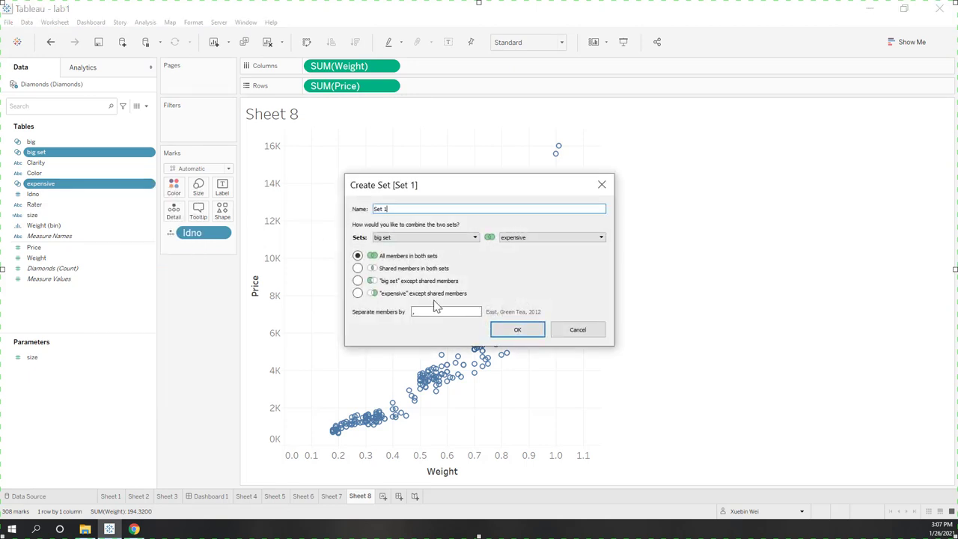
click(359, 269)
click(385, 282)
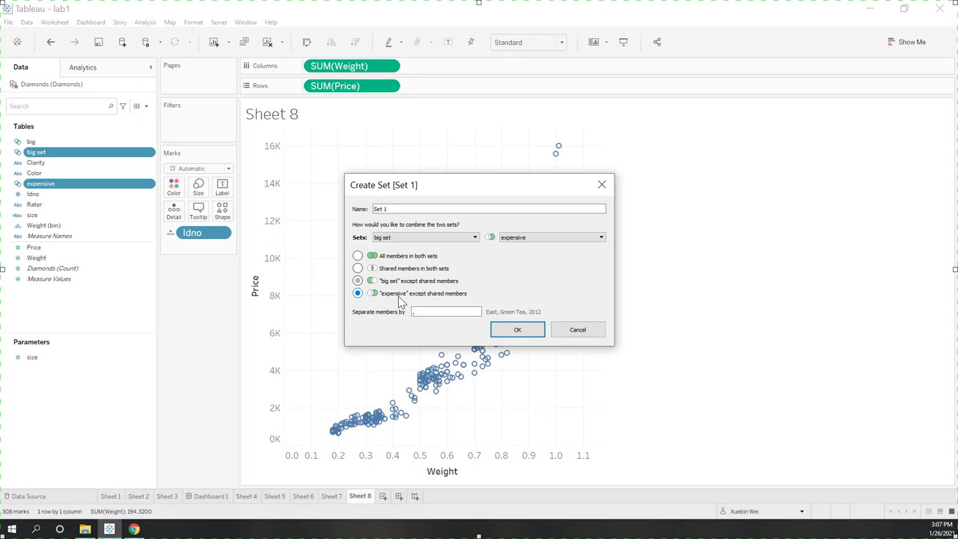
click(364, 272)
drag(410, 208, 343, 202)
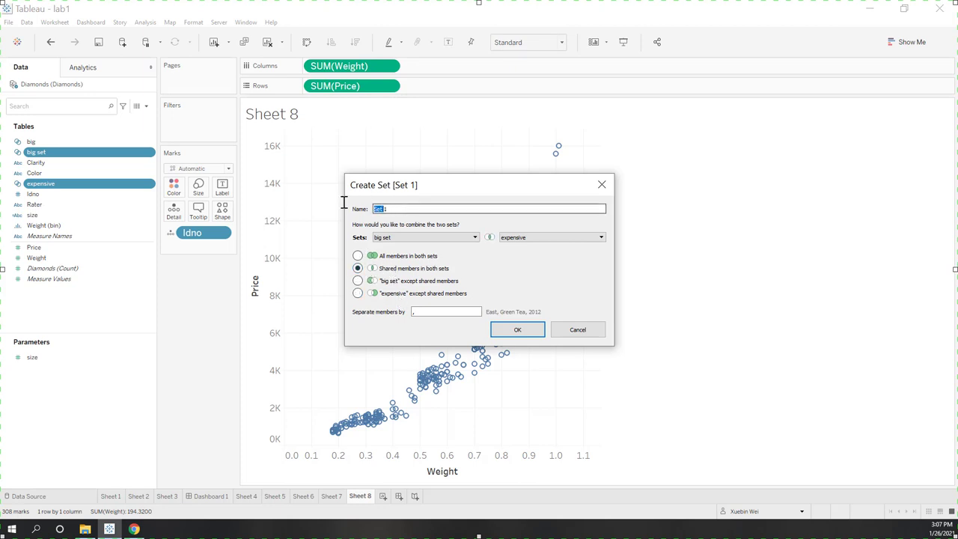
key(BackSpace)
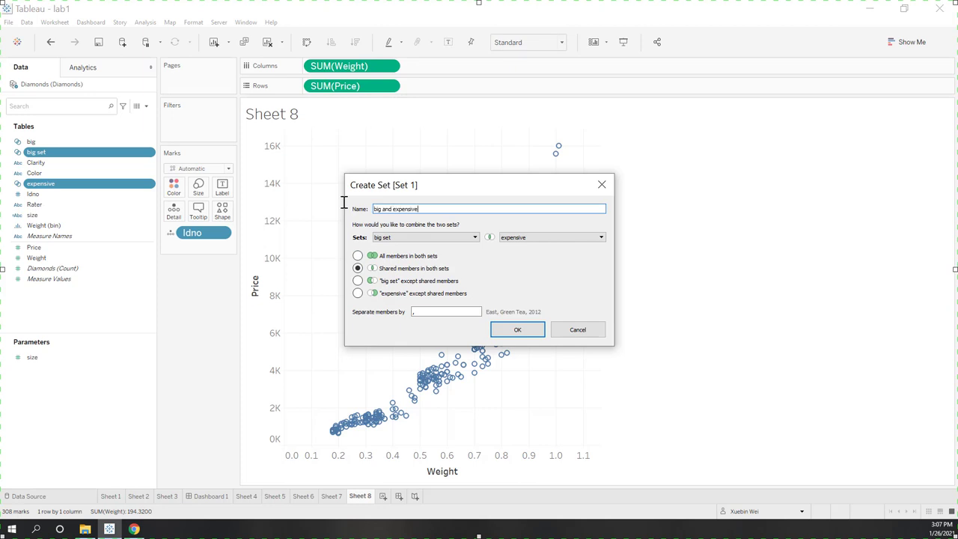
click(518, 329)
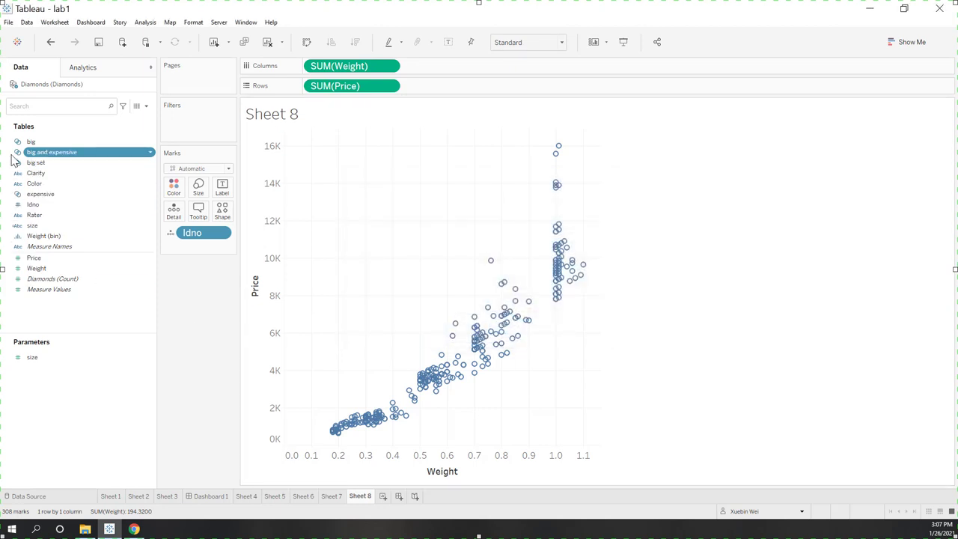
- Color the marks of the Weight and Price scatter plot by the big and expensive set
drag(39, 158, 173, 193)
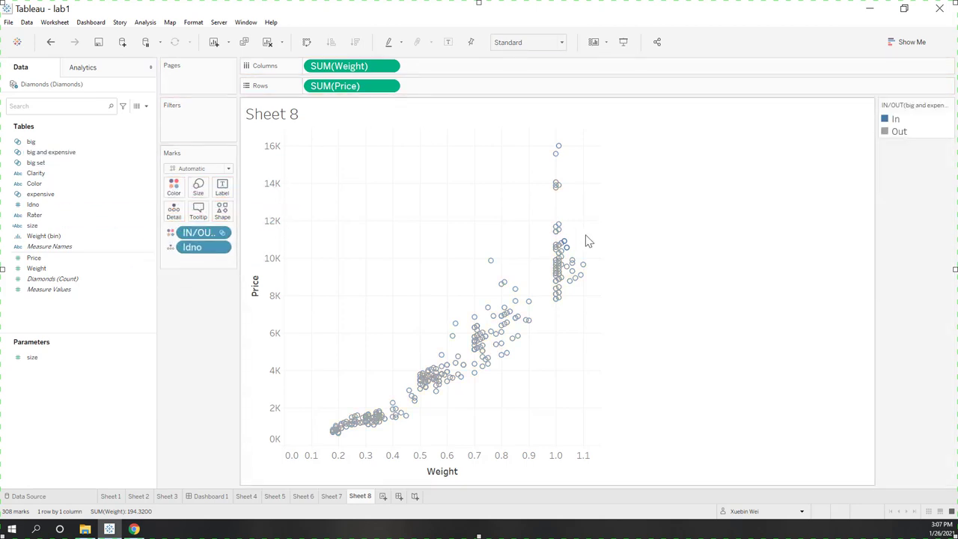
mouse_move(566, 249)
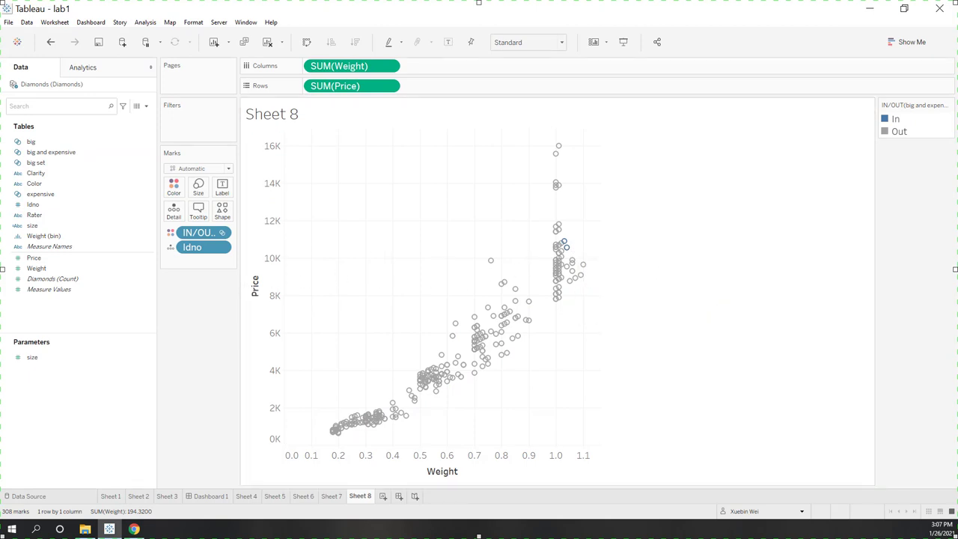
click(31, 141)
ctrl+click(51, 152)
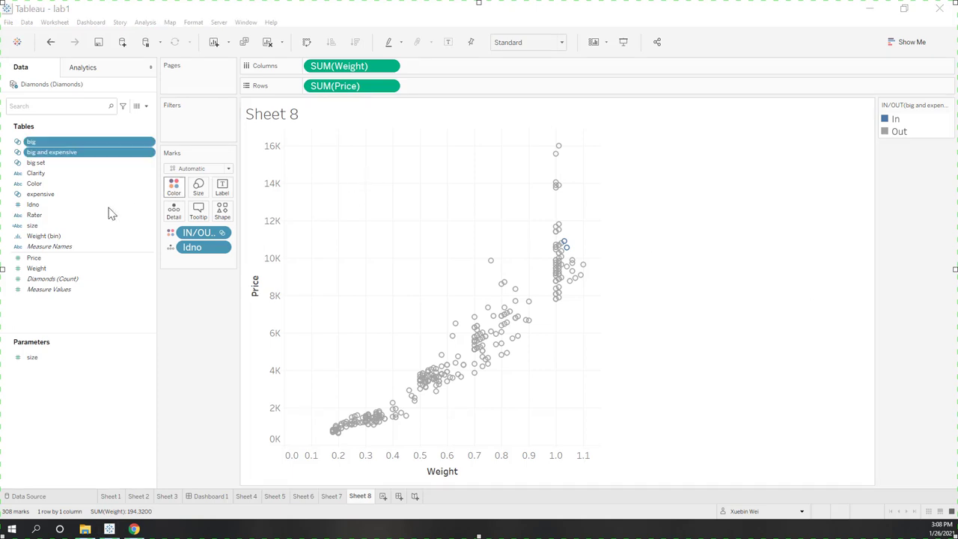
click(64, 194)
click(45, 144)
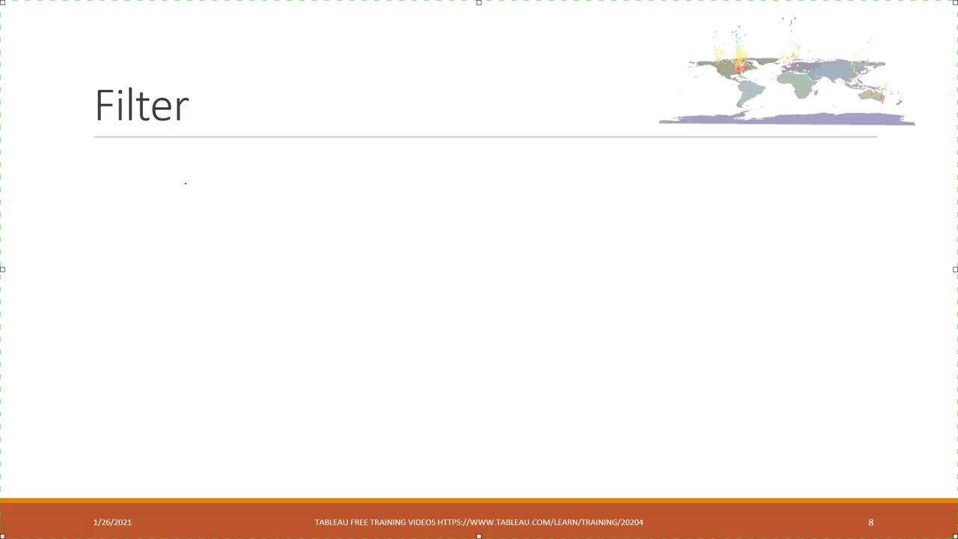
click(468, 207)
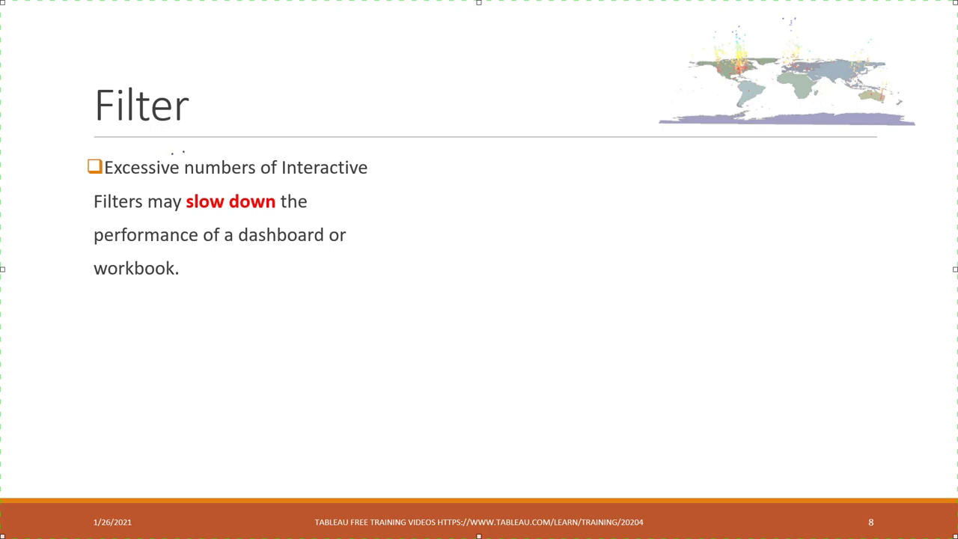
mouse_move(184, 149)
mouse_down()
mouse_move(310, 245)
mouse_move(165, 178)
mouse_up()
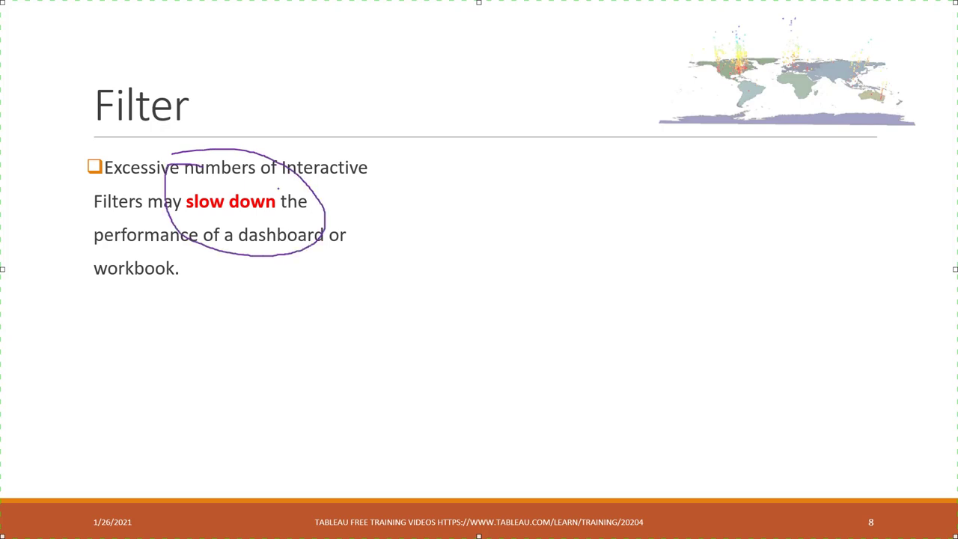
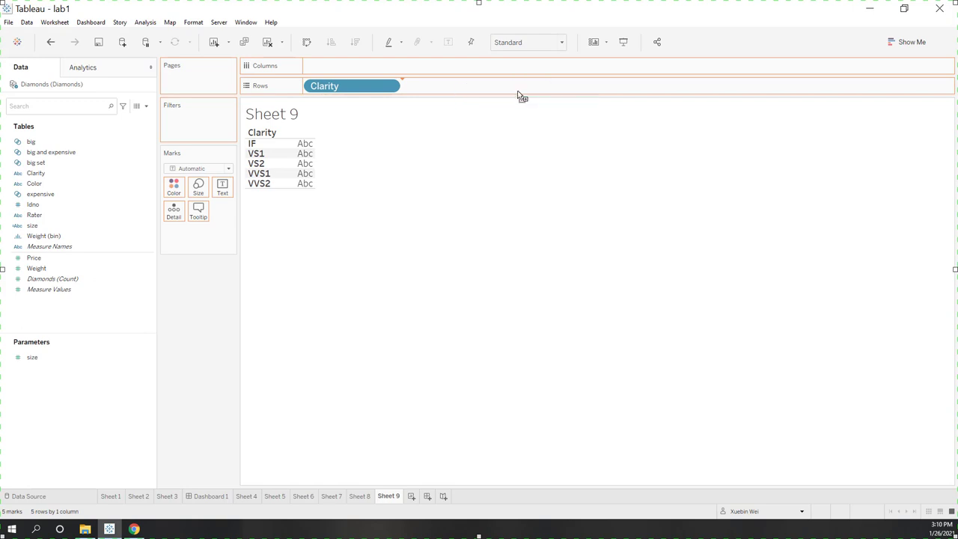
- Aggregate the Price field on the rows as Average and make it discrete
click(487, 86)
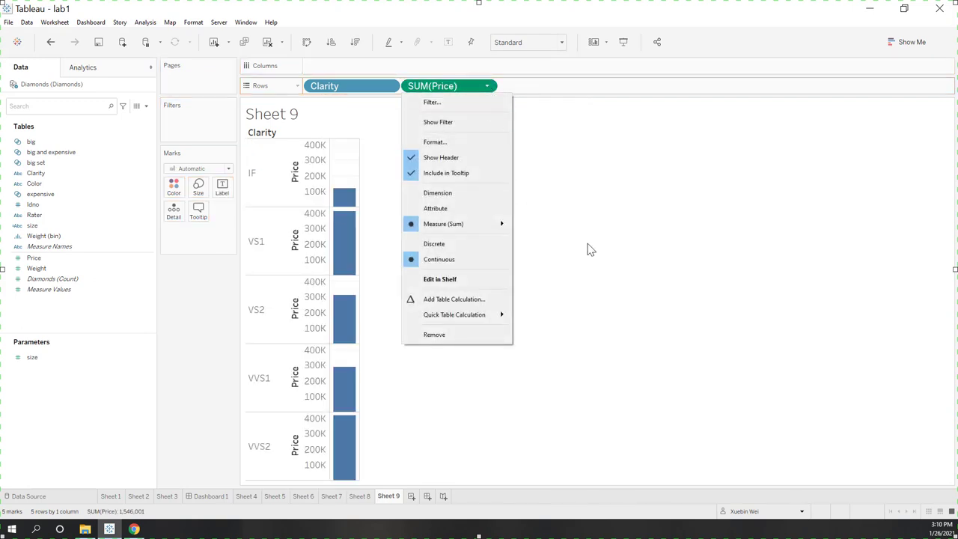
mouse_move(505, 225)
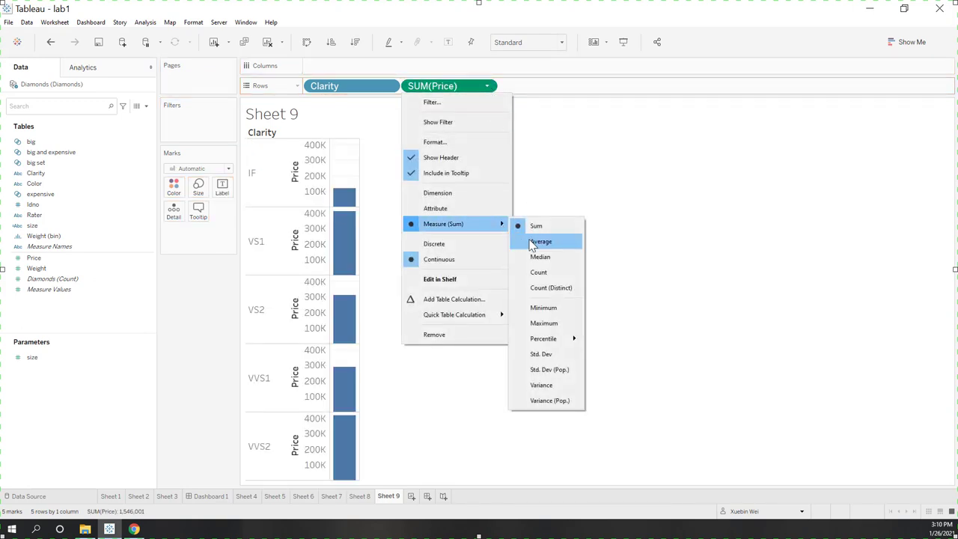
click(533, 242)
click(488, 86)
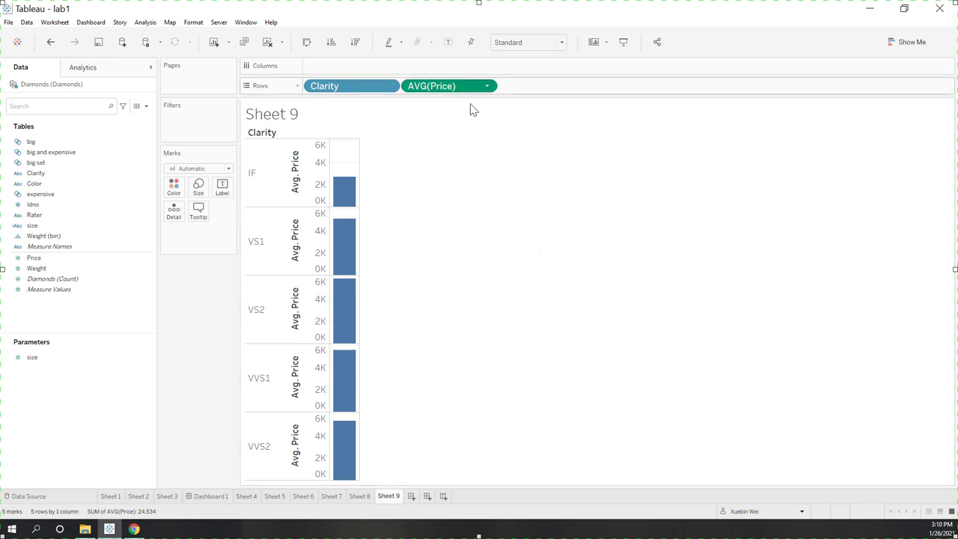
click(417, 246)
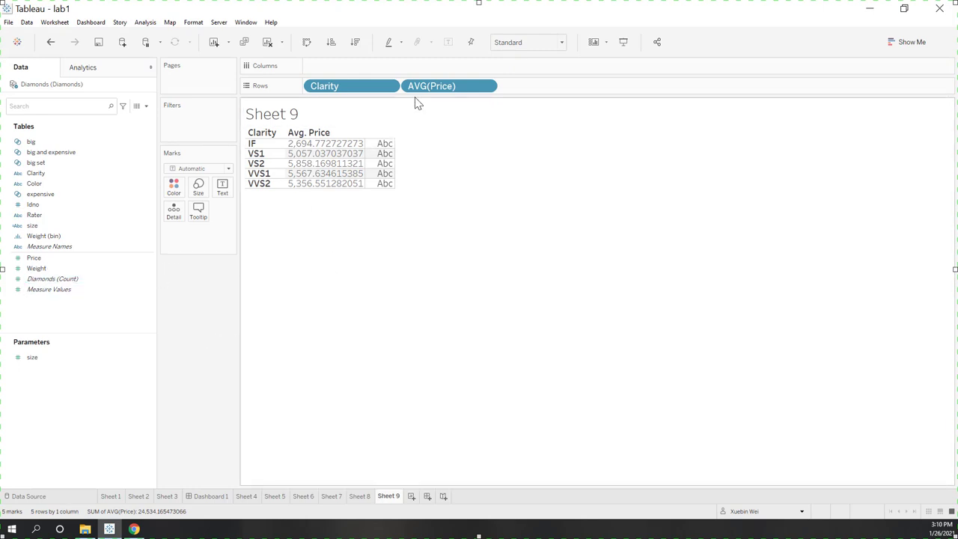
- Filter the sheet on average Price with a minimum of 2500
drag(425, 88, 192, 125)
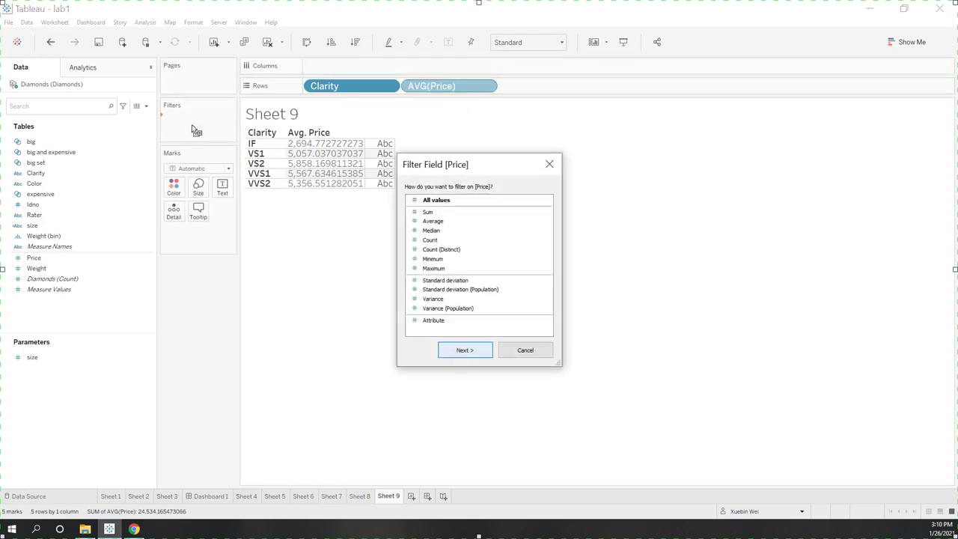
click(436, 225)
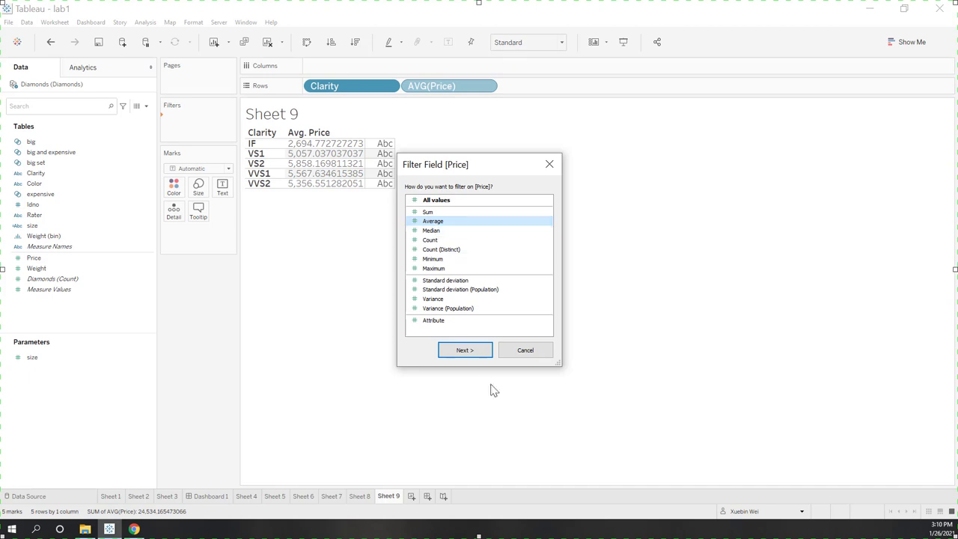
click(465, 356)
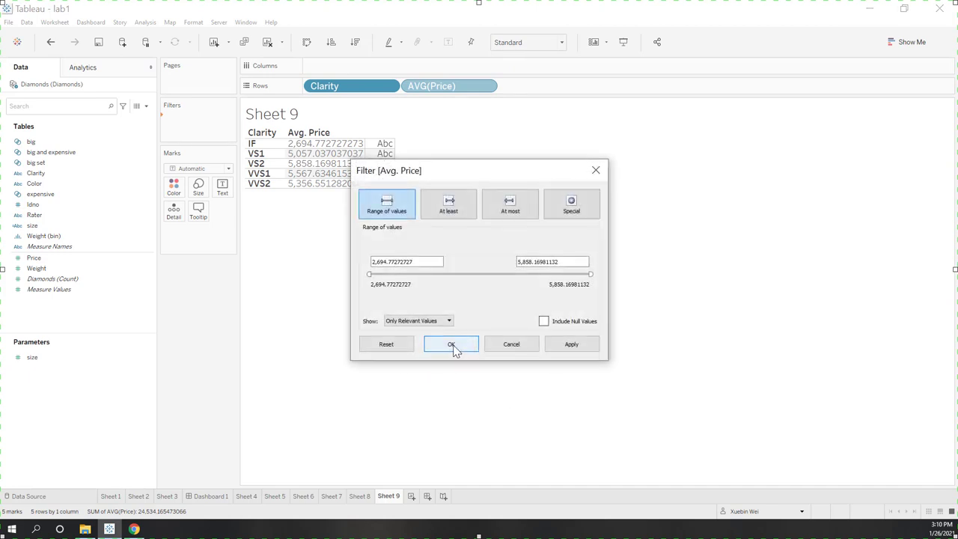
click(452, 215)
drag(429, 262, 218, 271)
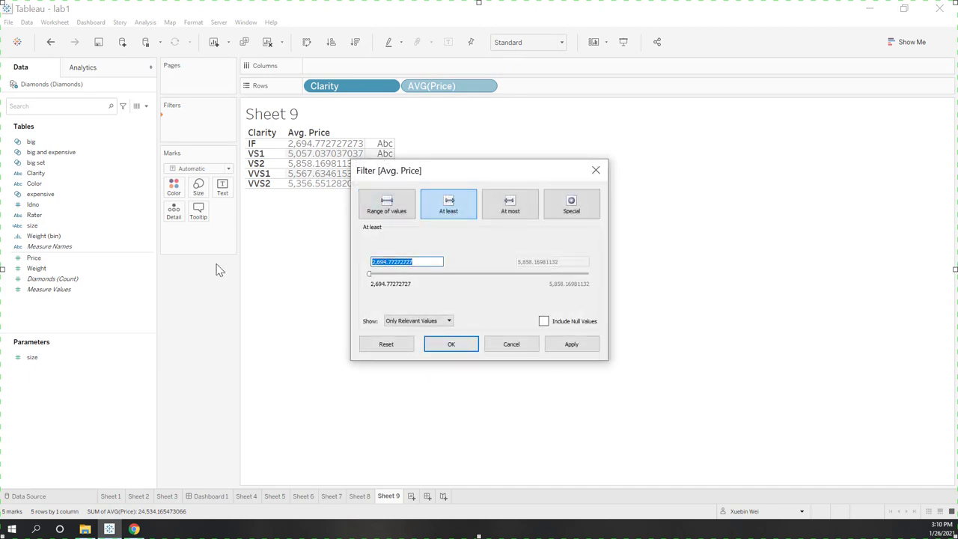
text(2500)
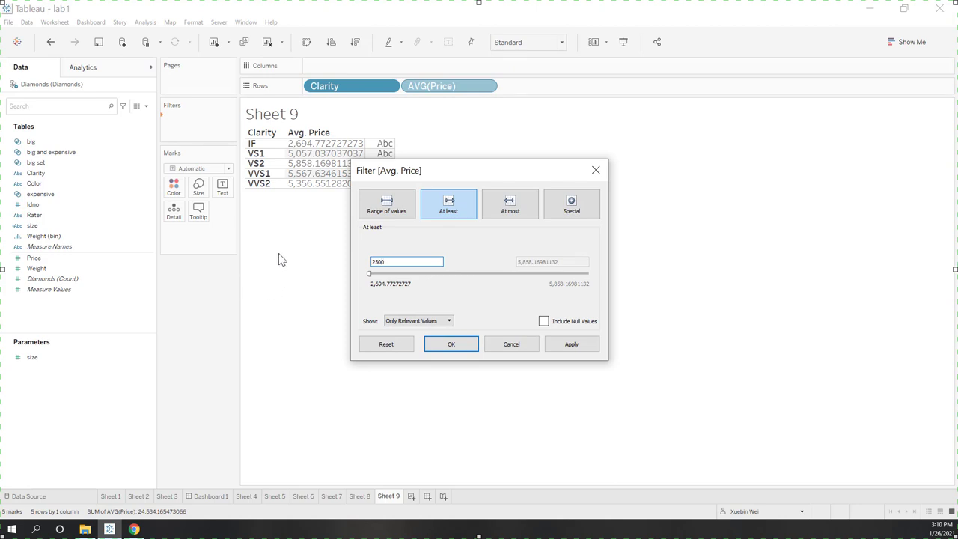
click(455, 346)
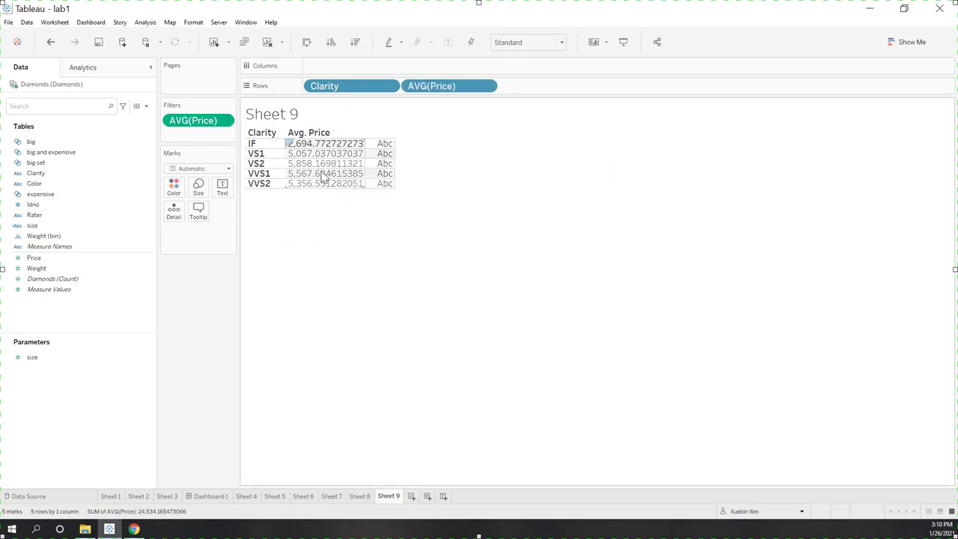
mouse_move(330, 191)
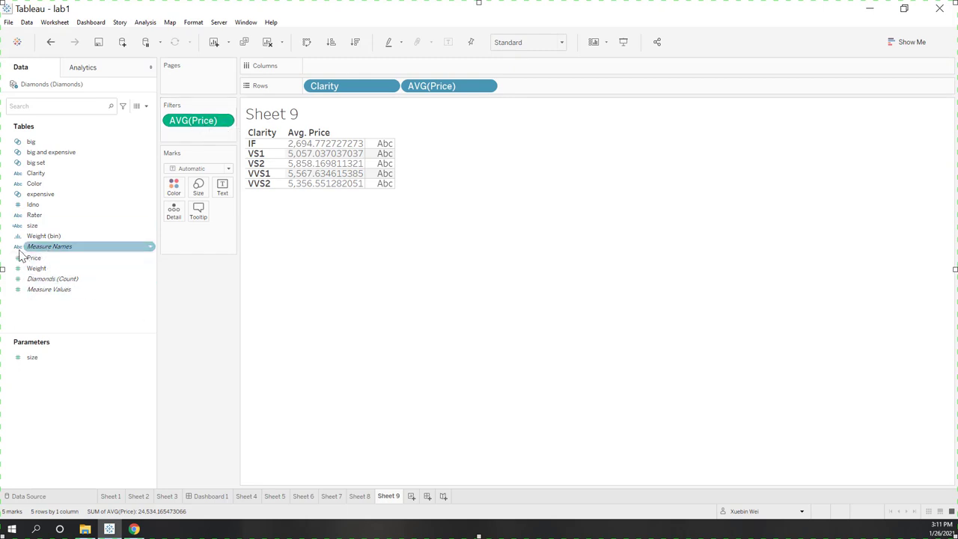
- Add Color to the rows between Clarity and average Price, and remove the average Price filter
drag(79, 185, 410, 90)
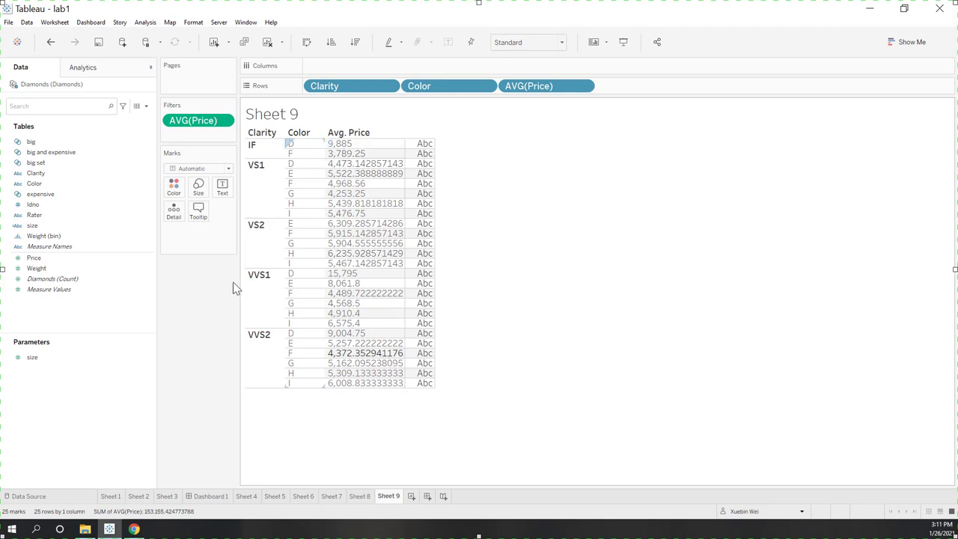
drag(196, 133, 191, 304)
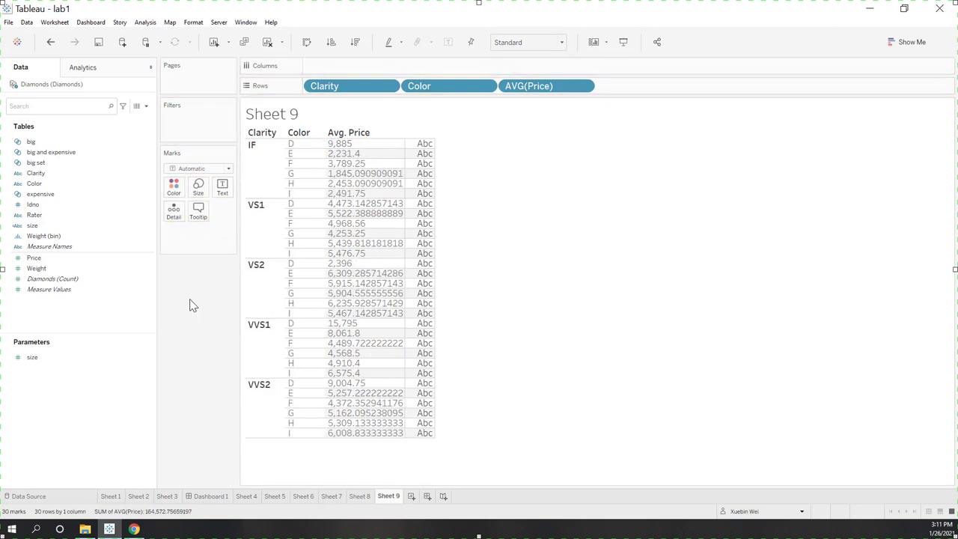
- Highlight color G under clarity IF, clear the highlight, and remove Color from the rows
click(295, 175)
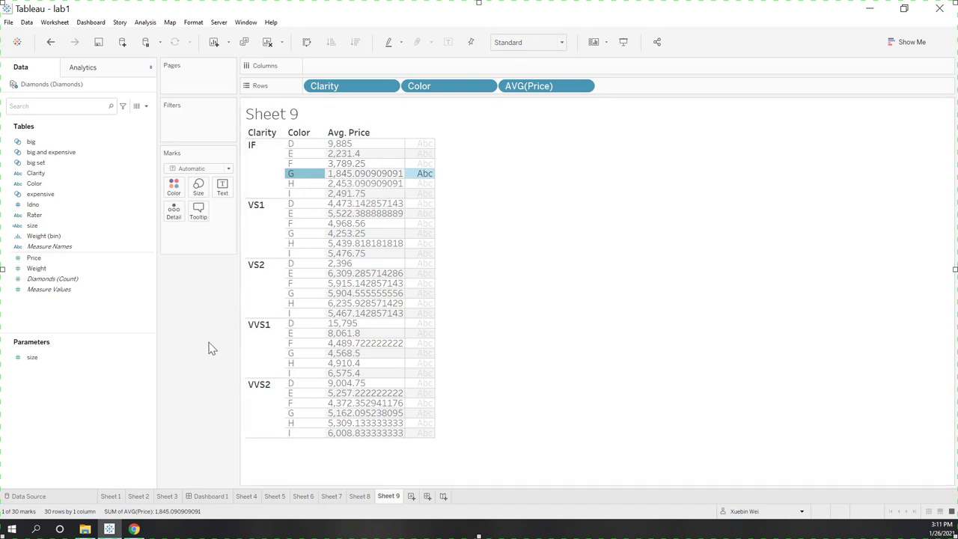
key(Escape)
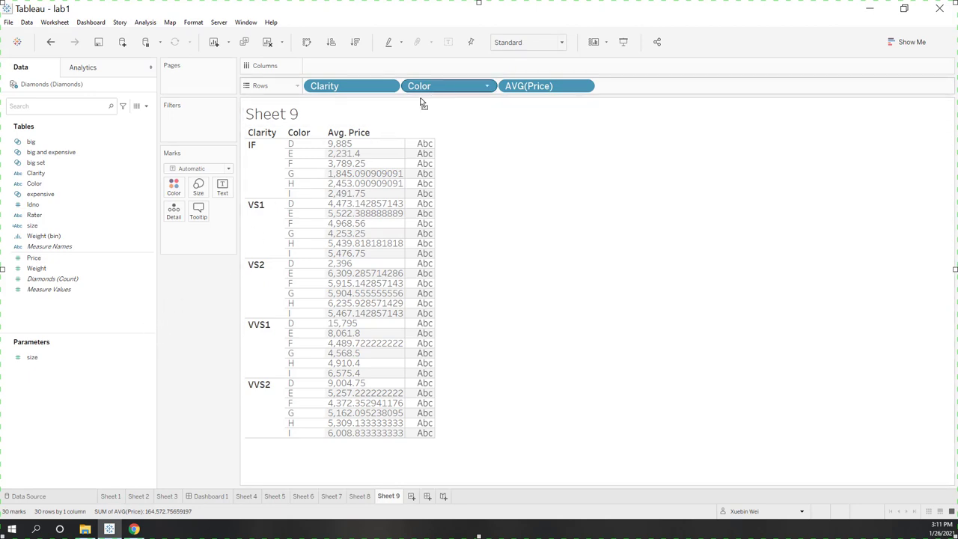
drag(422, 88, 116, 424)
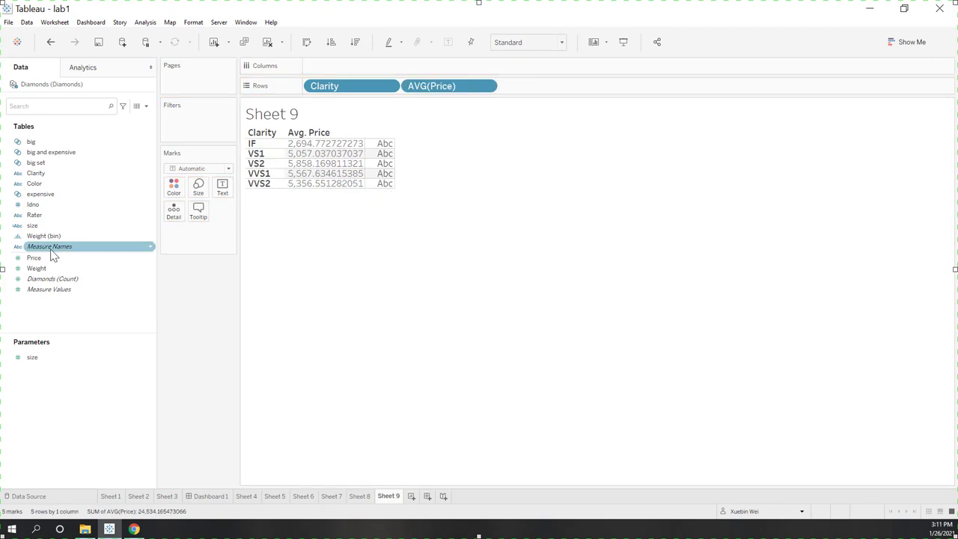
- Filter the sheet on Clarity with the condition that average Price is greater than 2500
drag(81, 175, 199, 128)
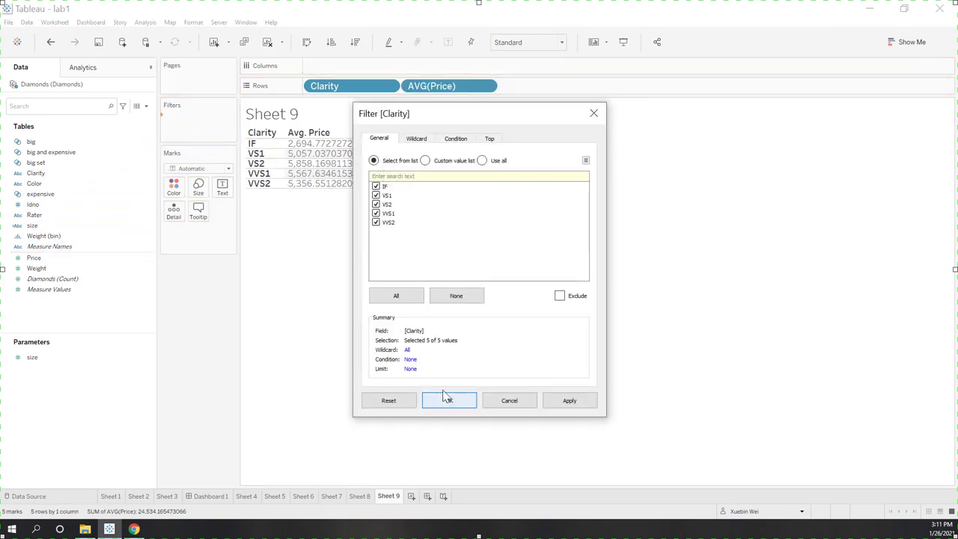
click(454, 140)
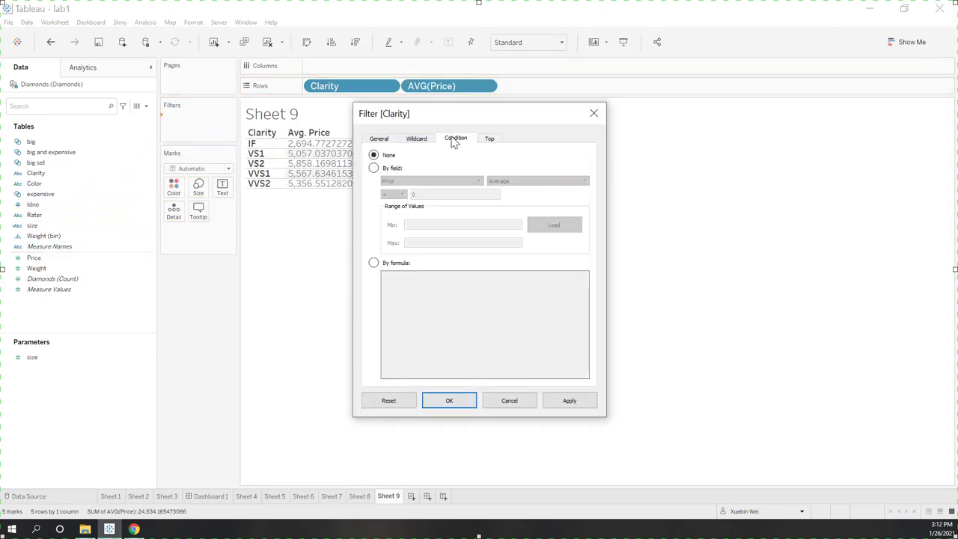
click(391, 171)
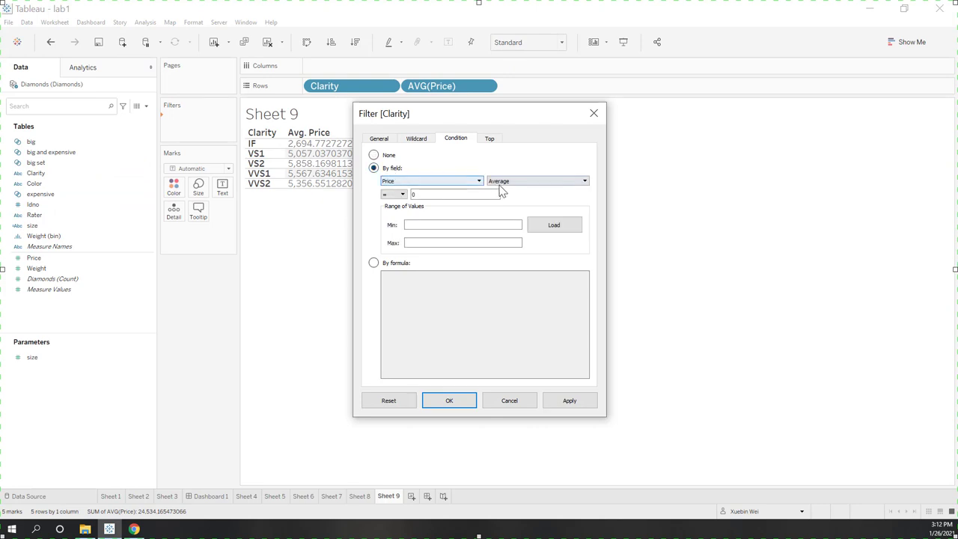
click(460, 185)
click(460, 185)
click(402, 194)
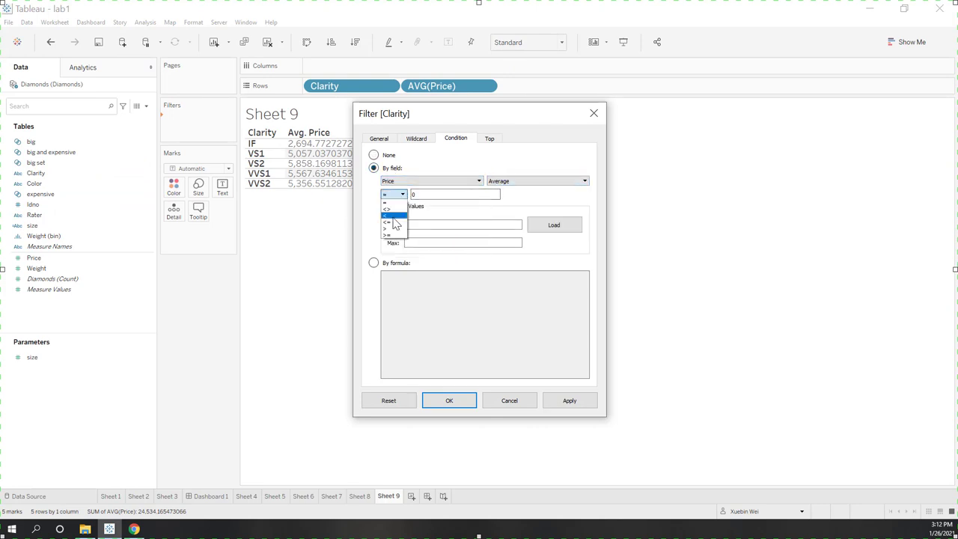
click(393, 228)
double_click(422, 194)
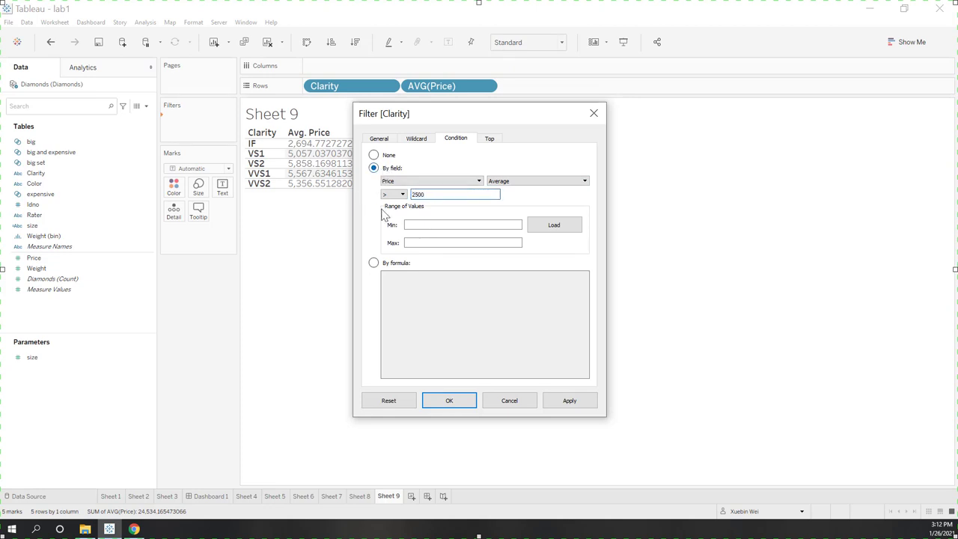
click(449, 402)
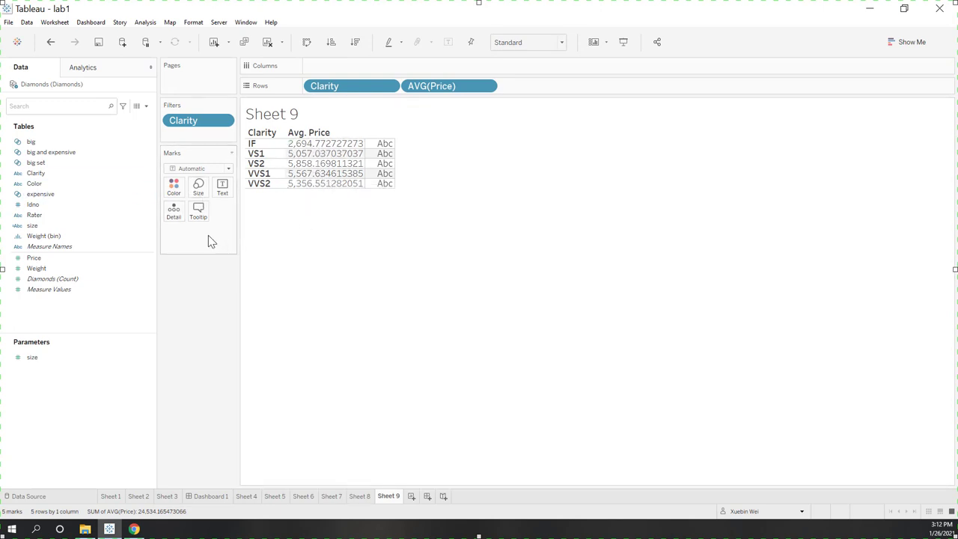
- Add Color to the rows between Clarity and average Price, then highlight the VVS1 color D price and clear the highlight
click(38, 197)
drag(34, 184, 404, 91)
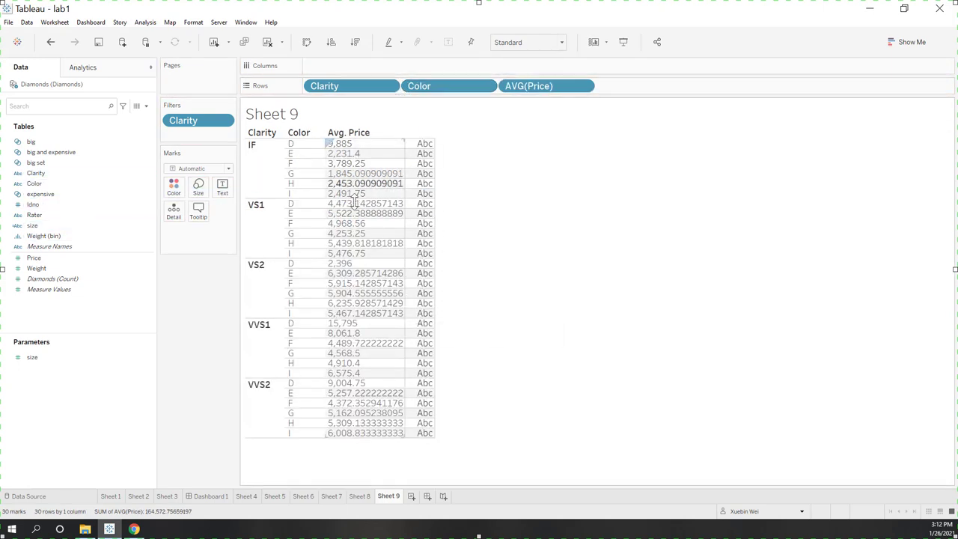
click(347, 324)
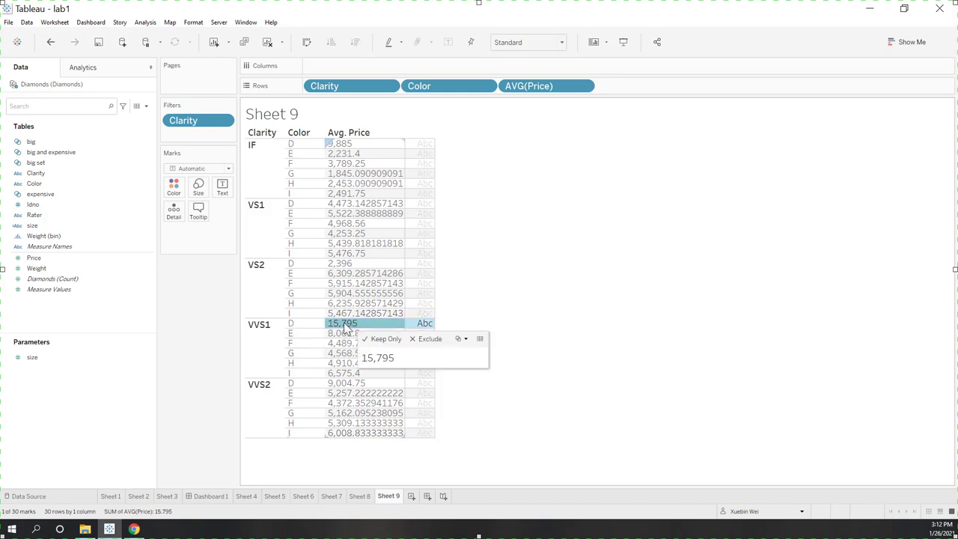
mouse_move(359, 325)
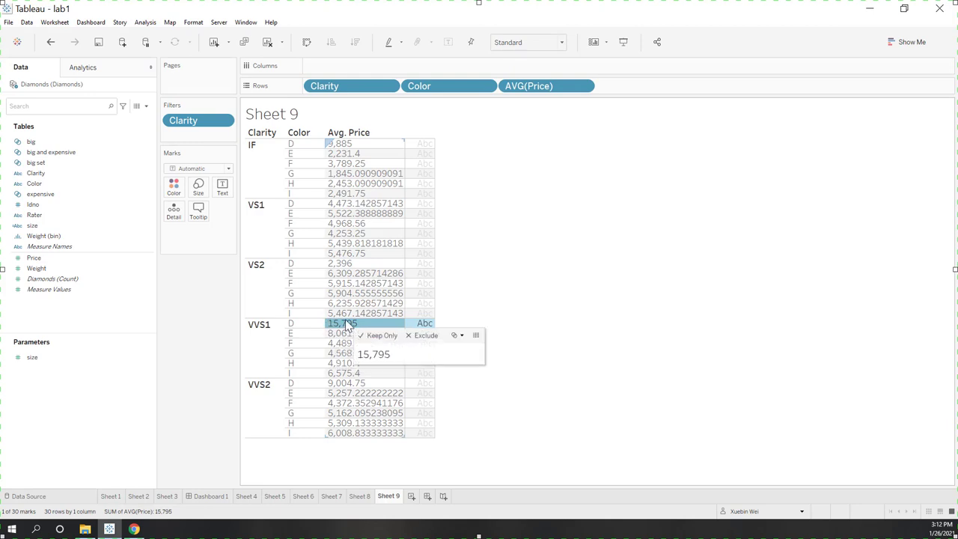
click(344, 329)
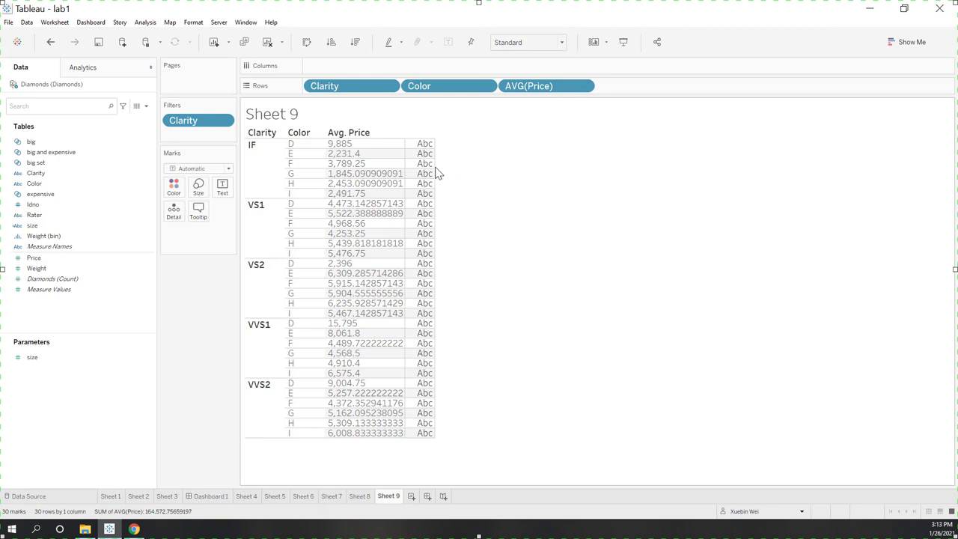
mouse_move(430, 169)
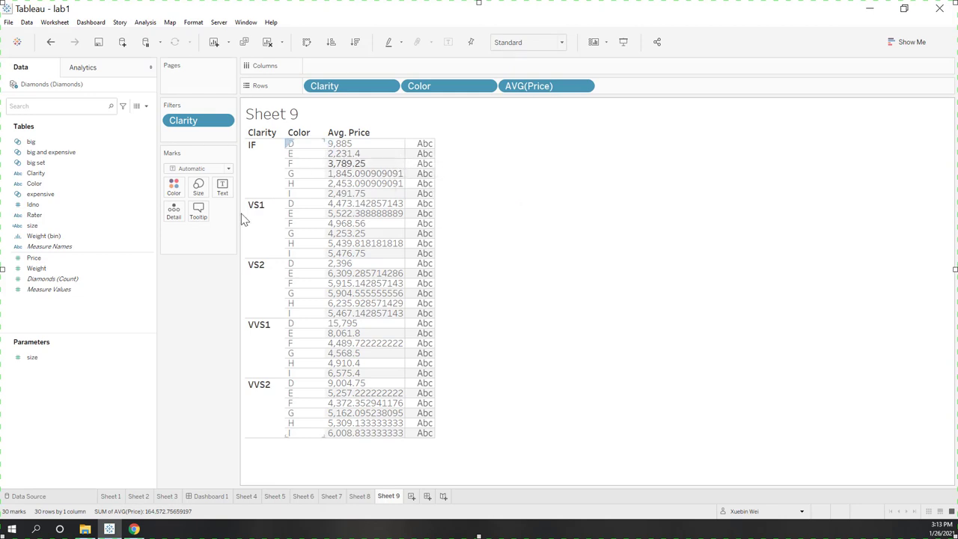
- Add a data source filter on Color that excludes D
click(27, 496)
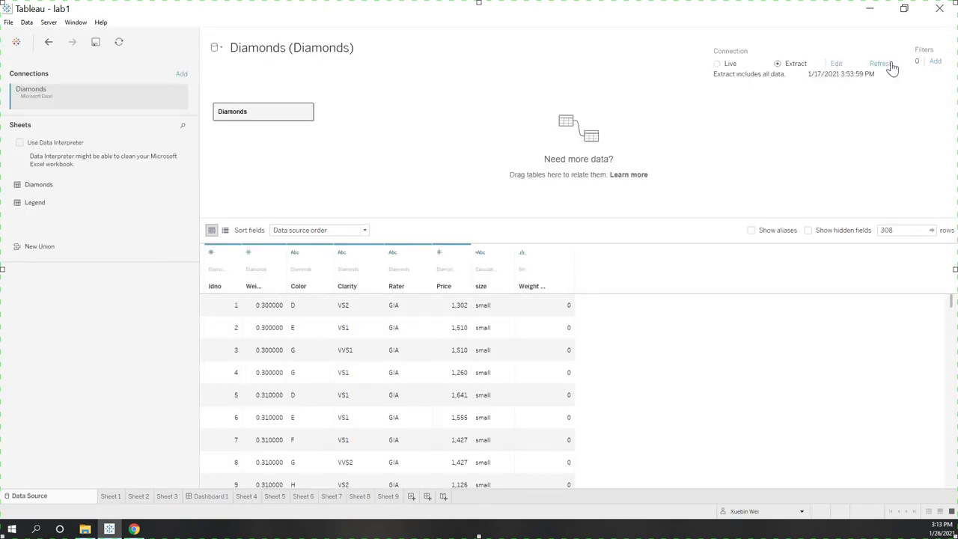
click(935, 61)
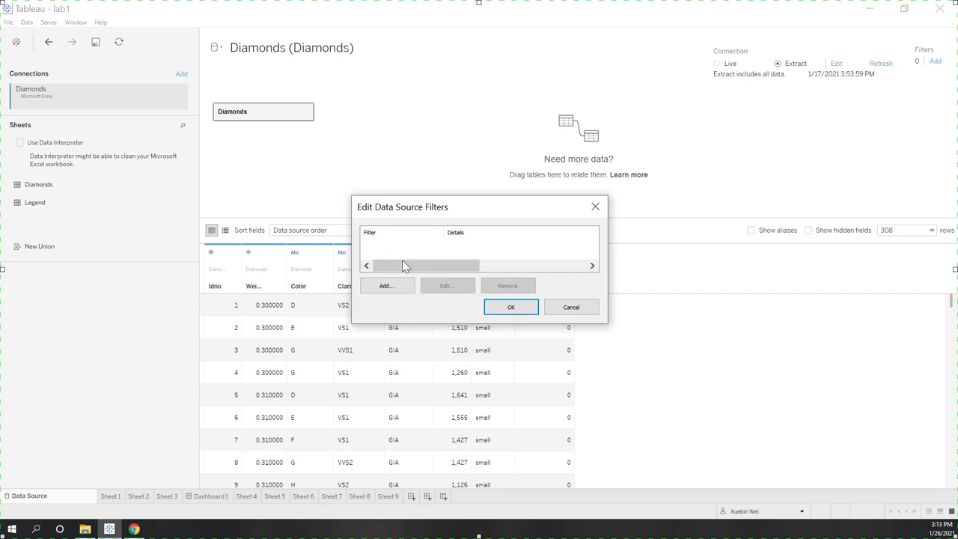
click(387, 286)
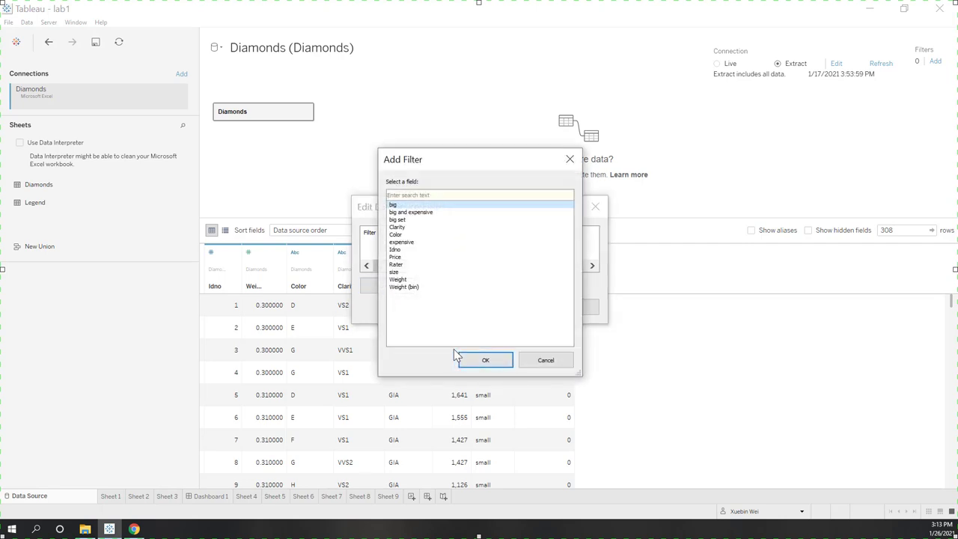
click(441, 235)
click(494, 360)
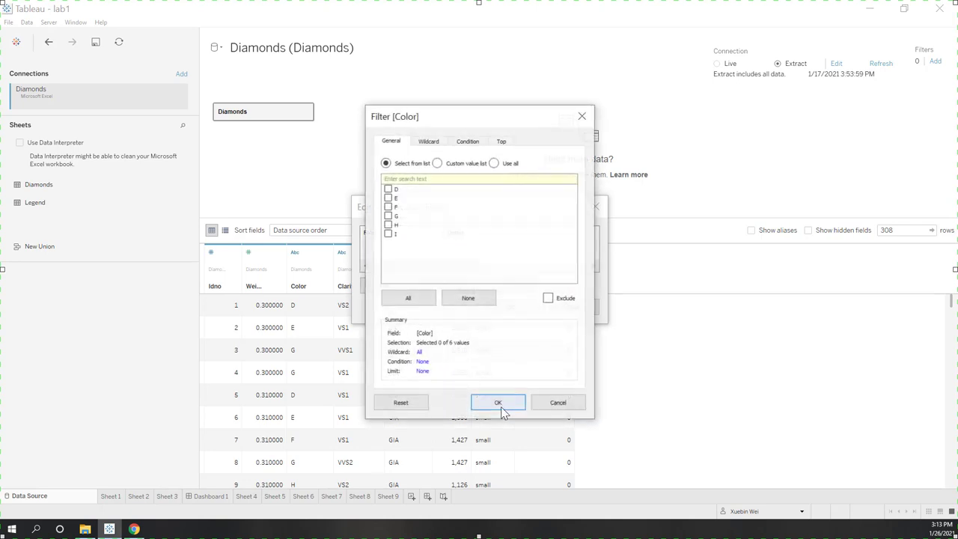
click(549, 299)
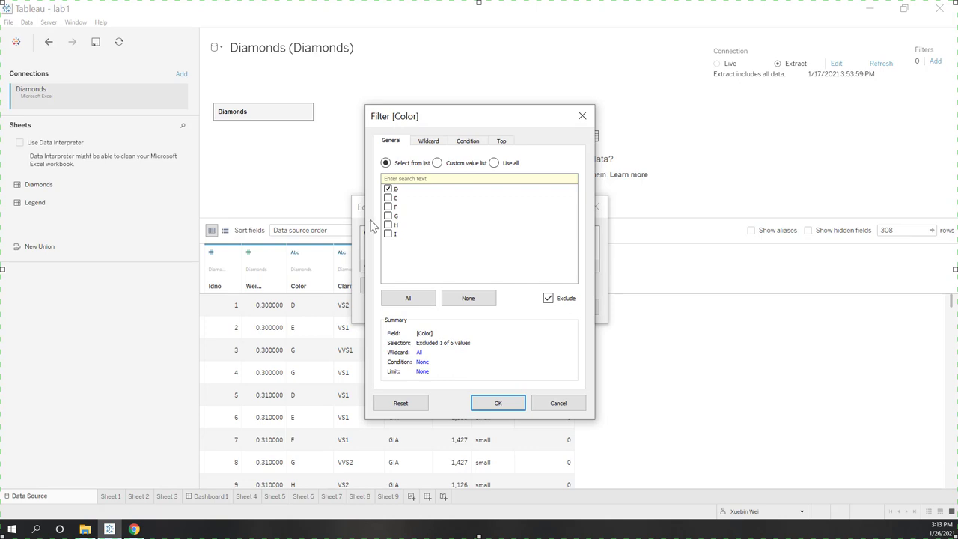
click(499, 405)
click(513, 307)
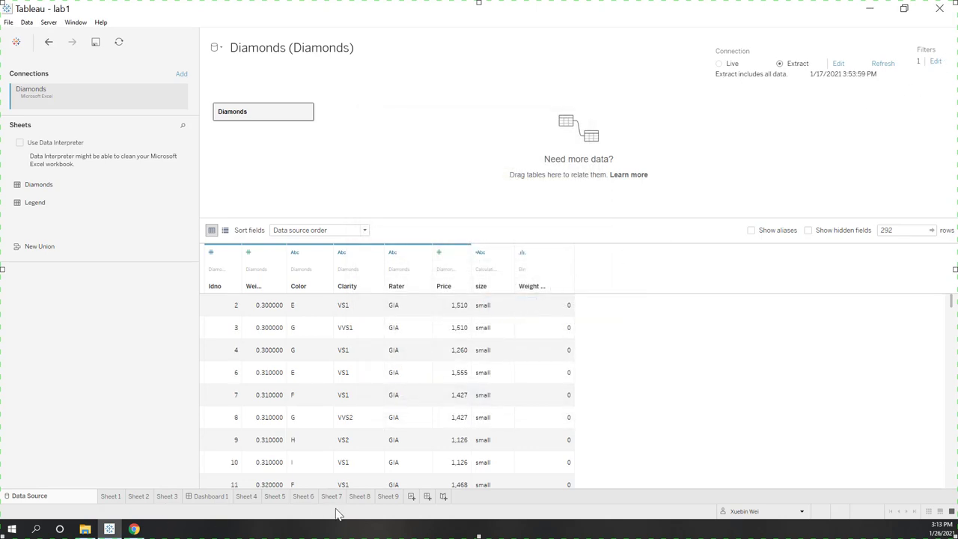
- Examine Sheets 9, 8, 7 and 6 for the effect of the data source filter
click(389, 497)
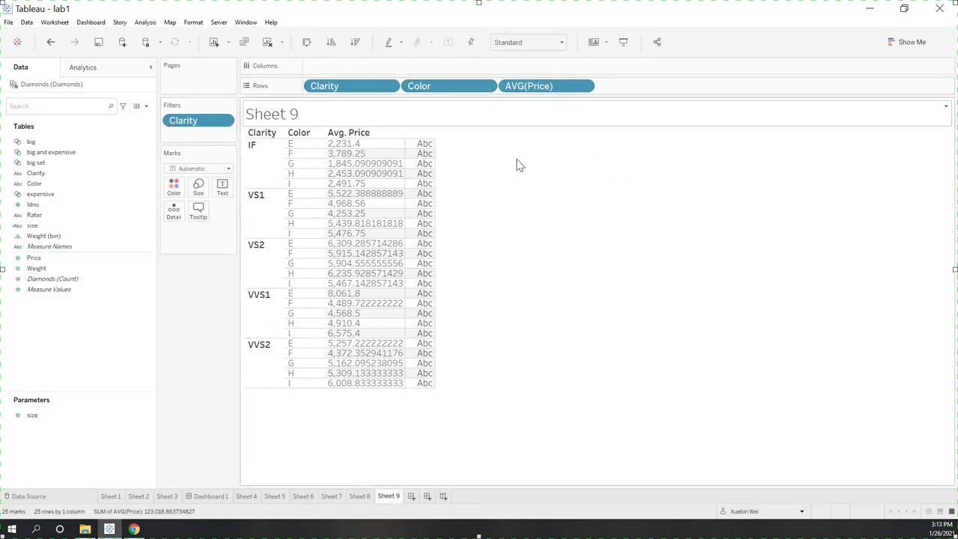
click(360, 496)
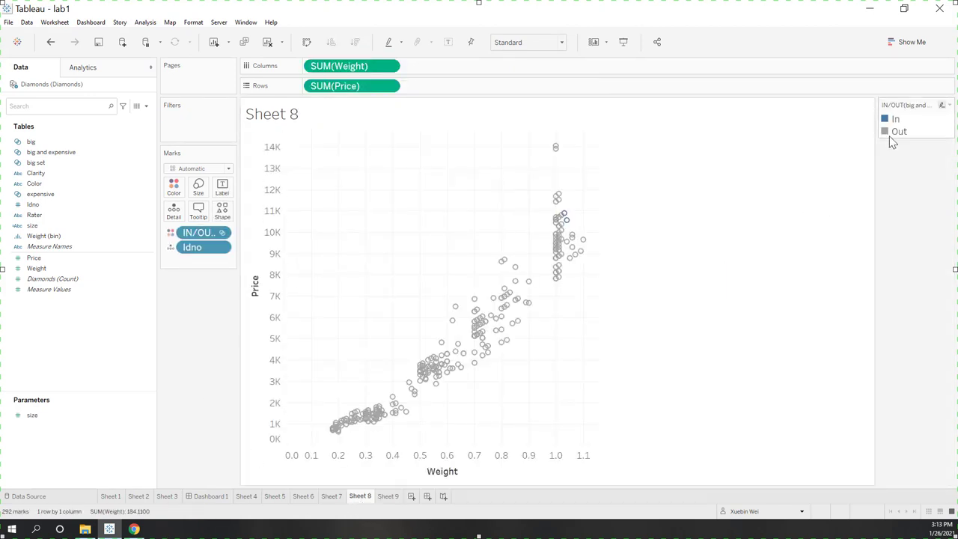
click(332, 497)
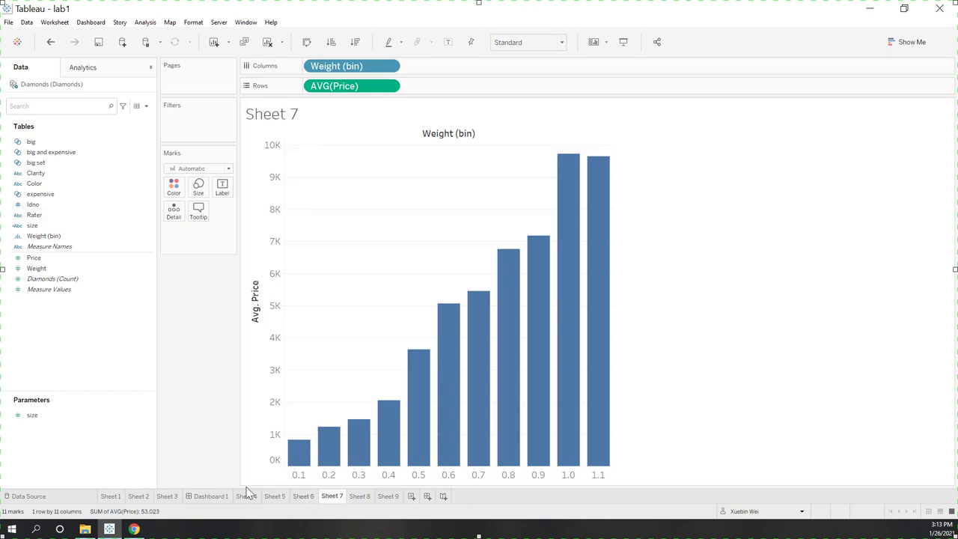
click(303, 497)
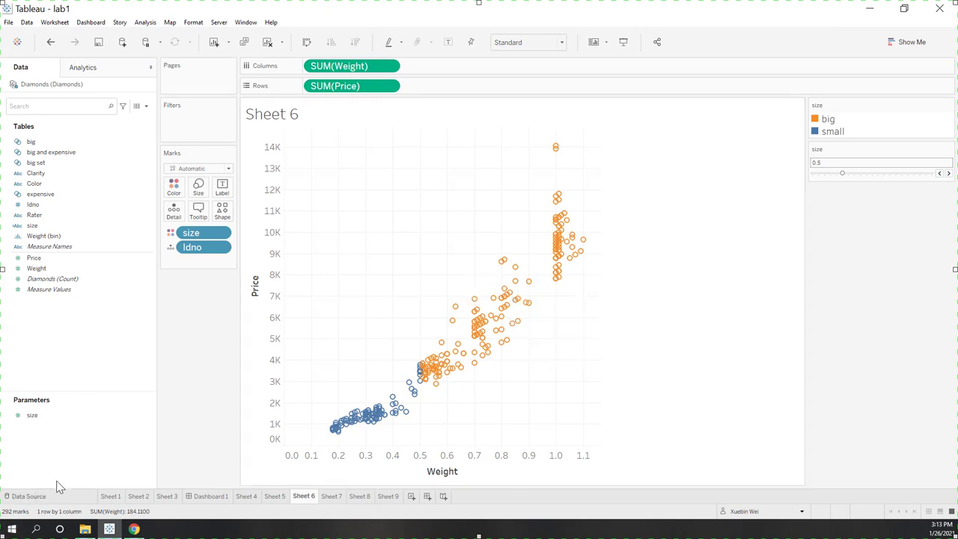
- Remove the Color filter from the data source and return to Sheet 9
click(29, 496)
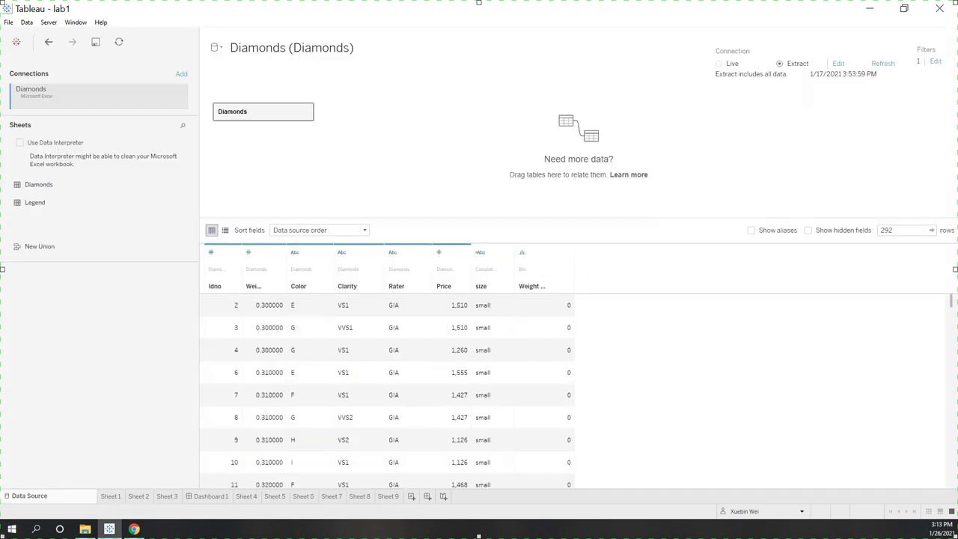
click(935, 63)
click(402, 243)
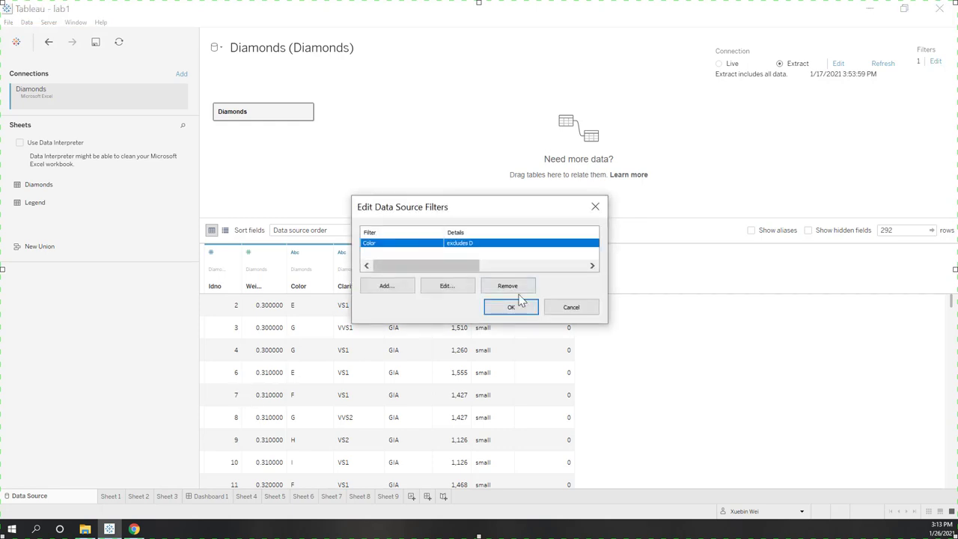
click(517, 289)
click(517, 310)
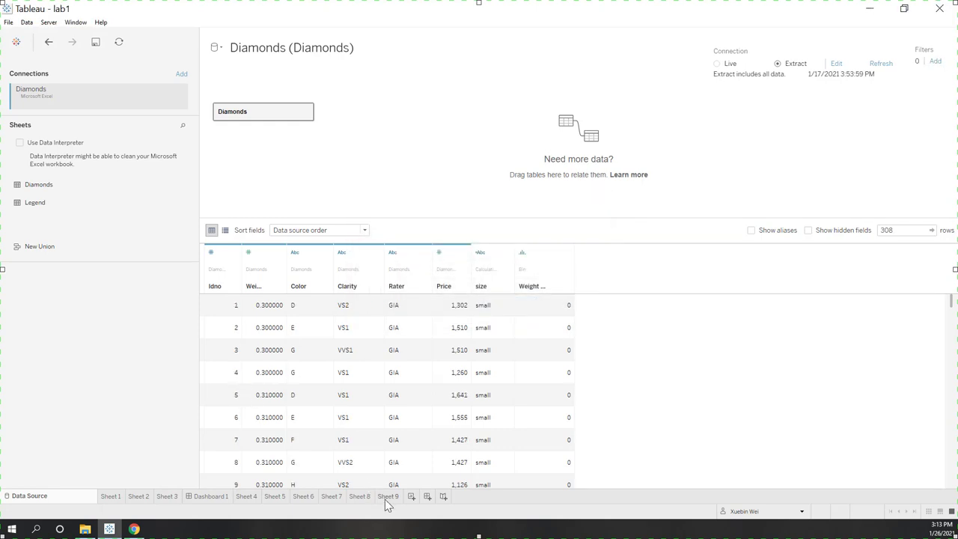
click(388, 497)
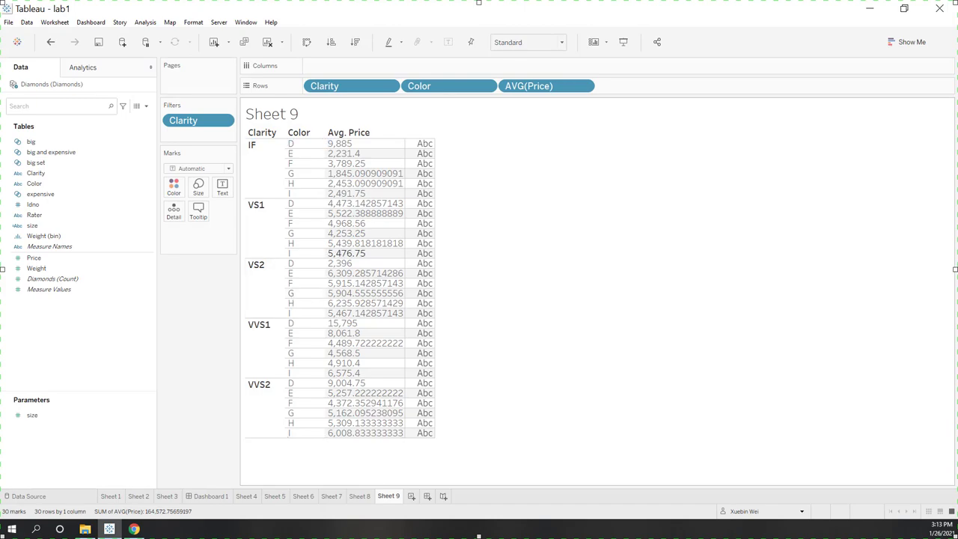